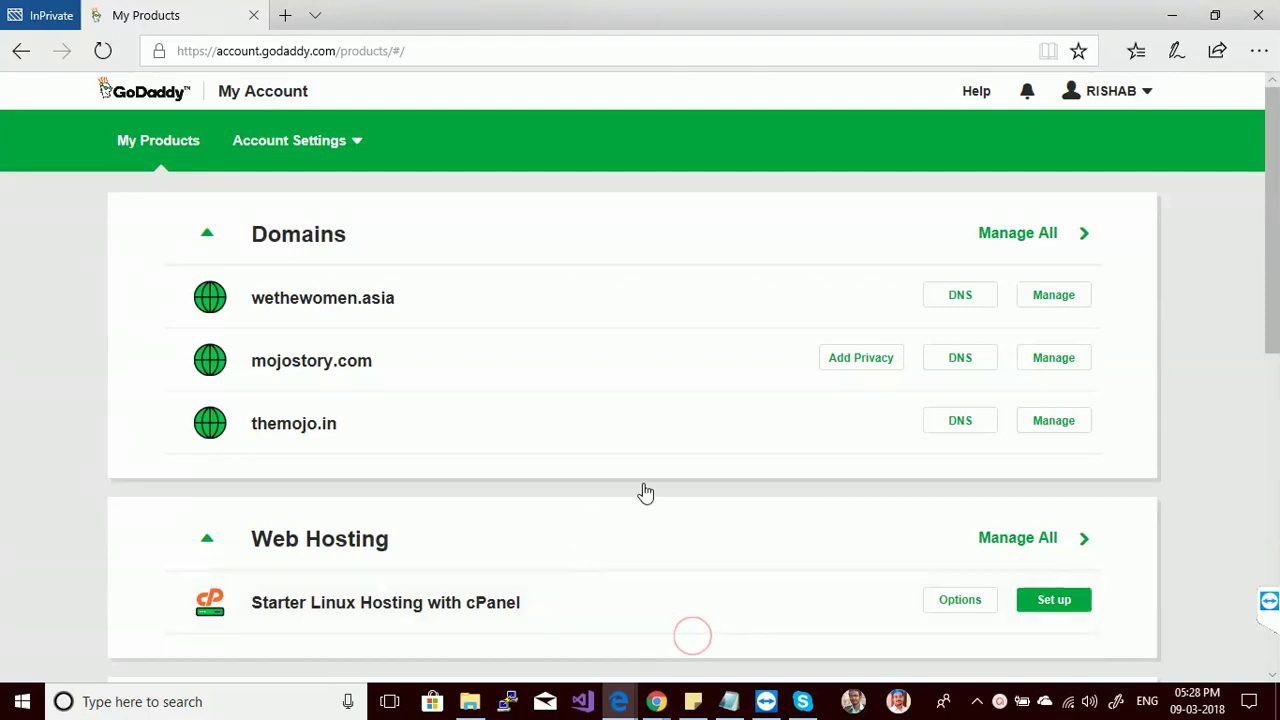
- Set up cPanel hosting for wethewomen.asia in the Asia data center, declining a WordPress site
left_click(1024, 605)
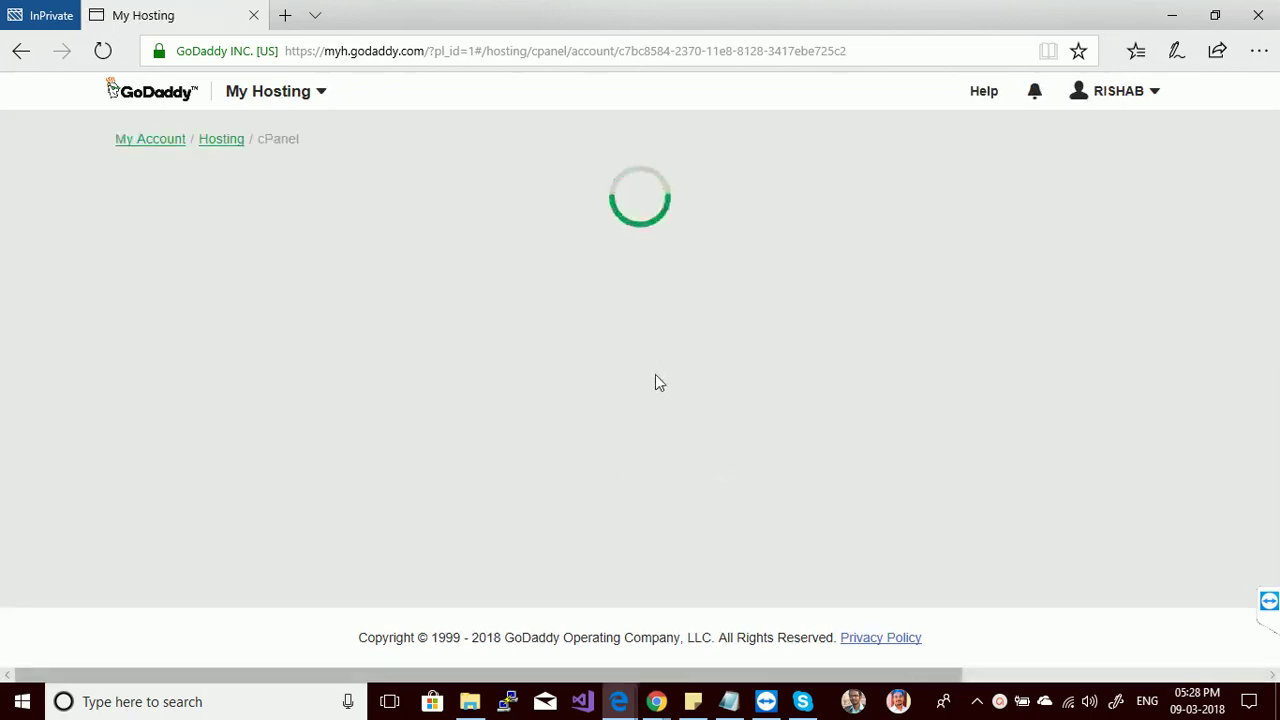
scroll(689, 497, "down", 3)
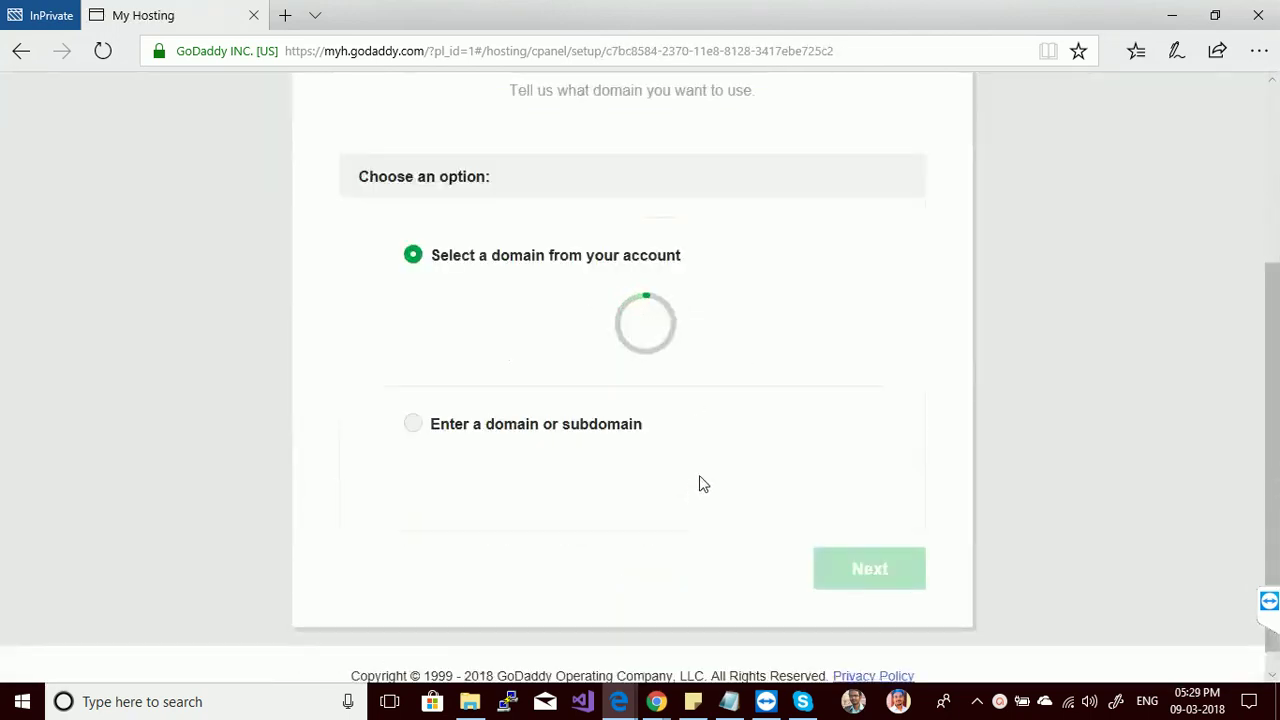
left_click(669, 322)
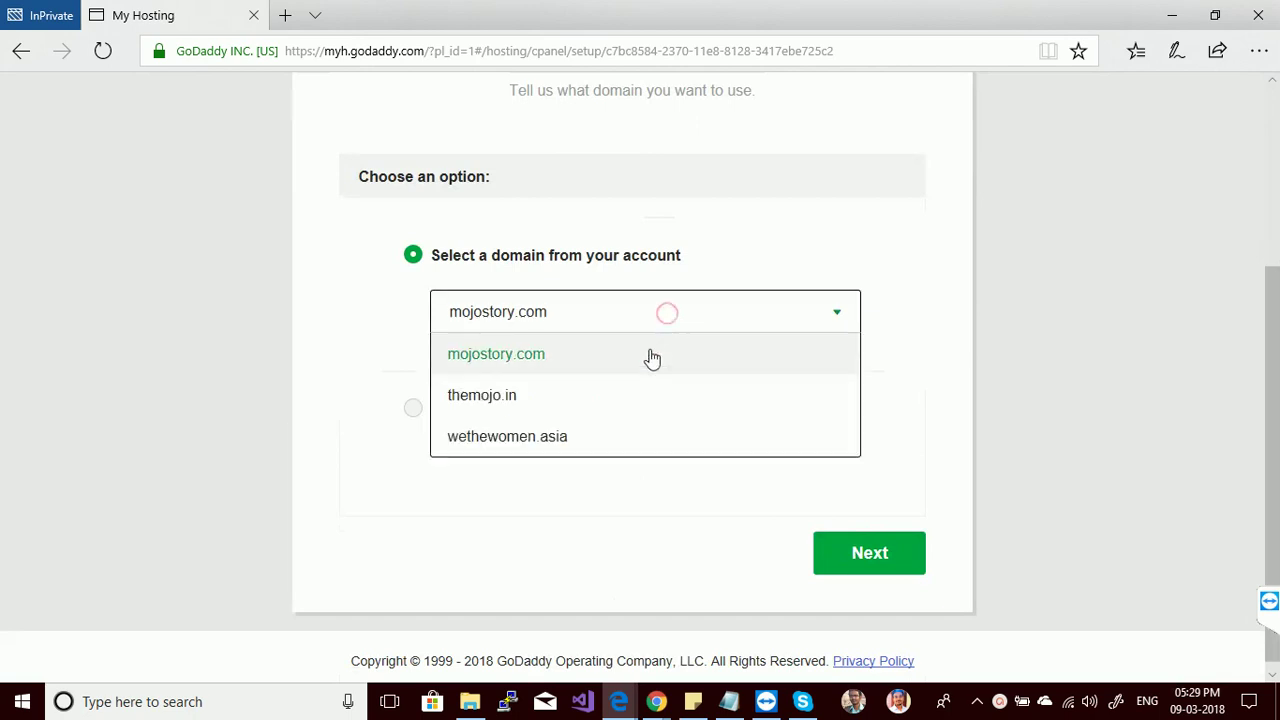
left_click(614, 440)
left_click(846, 556)
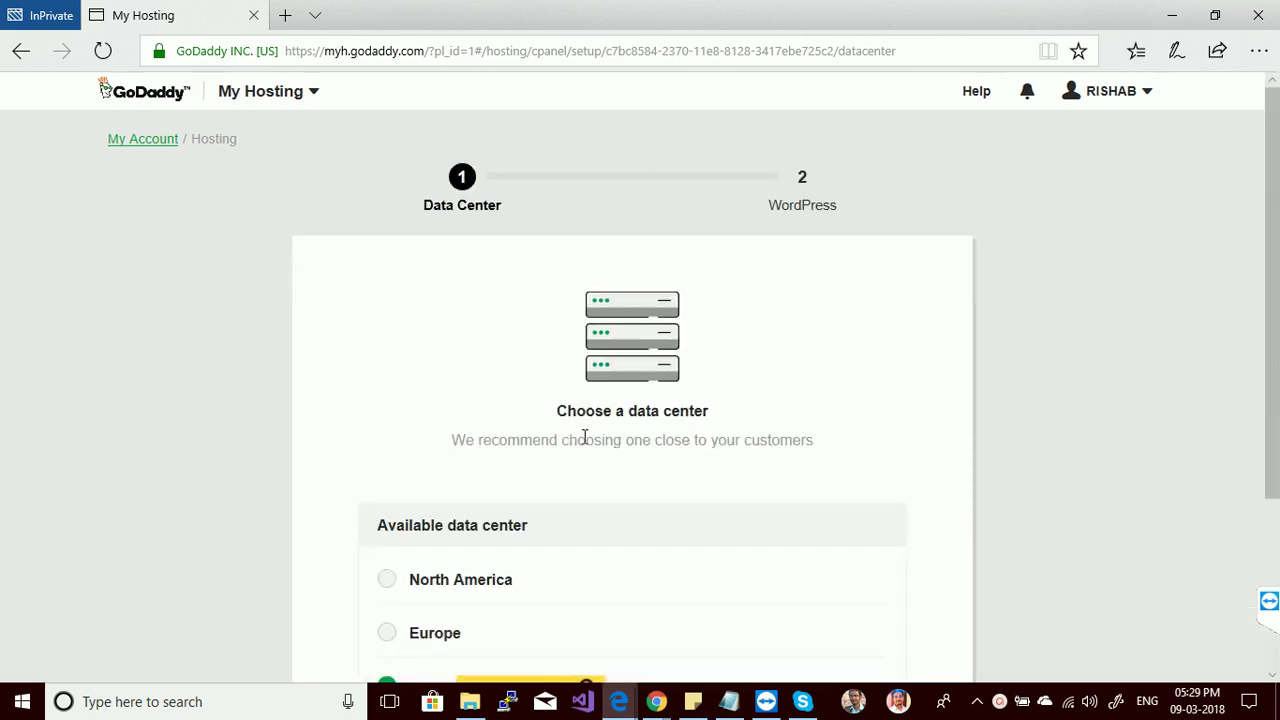
scroll(585, 440, "down", 3)
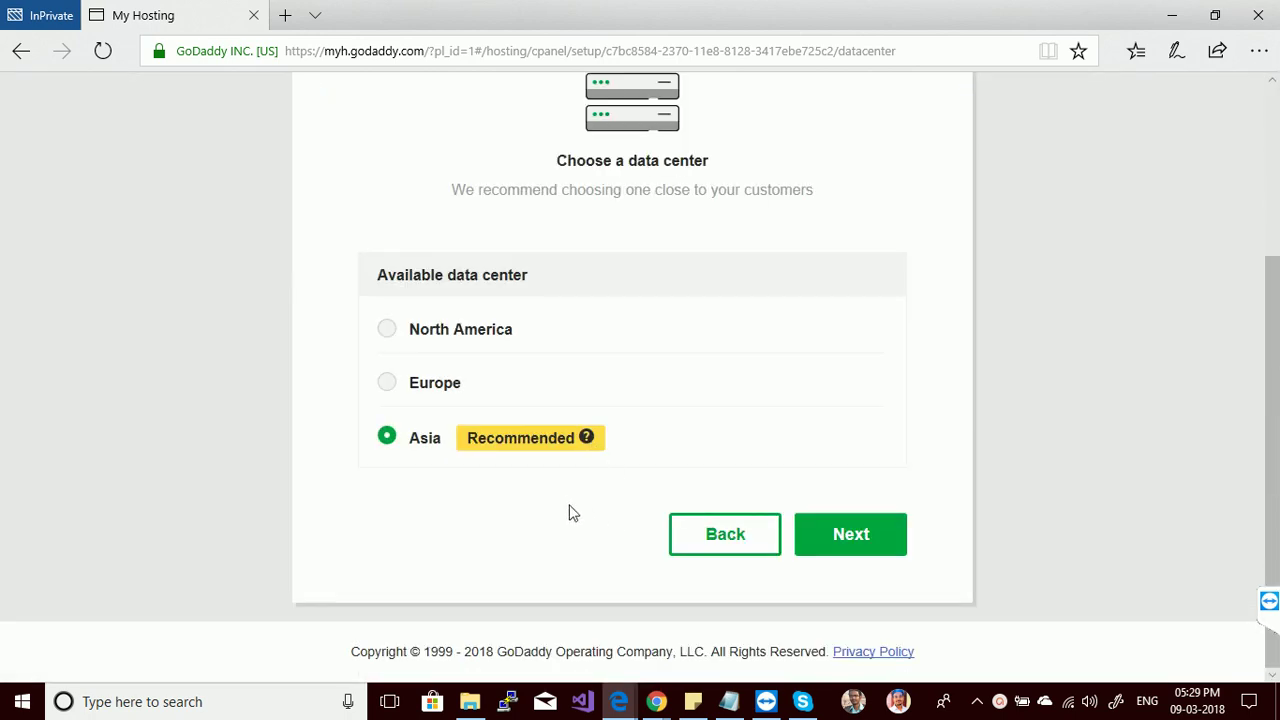
left_click(820, 552)
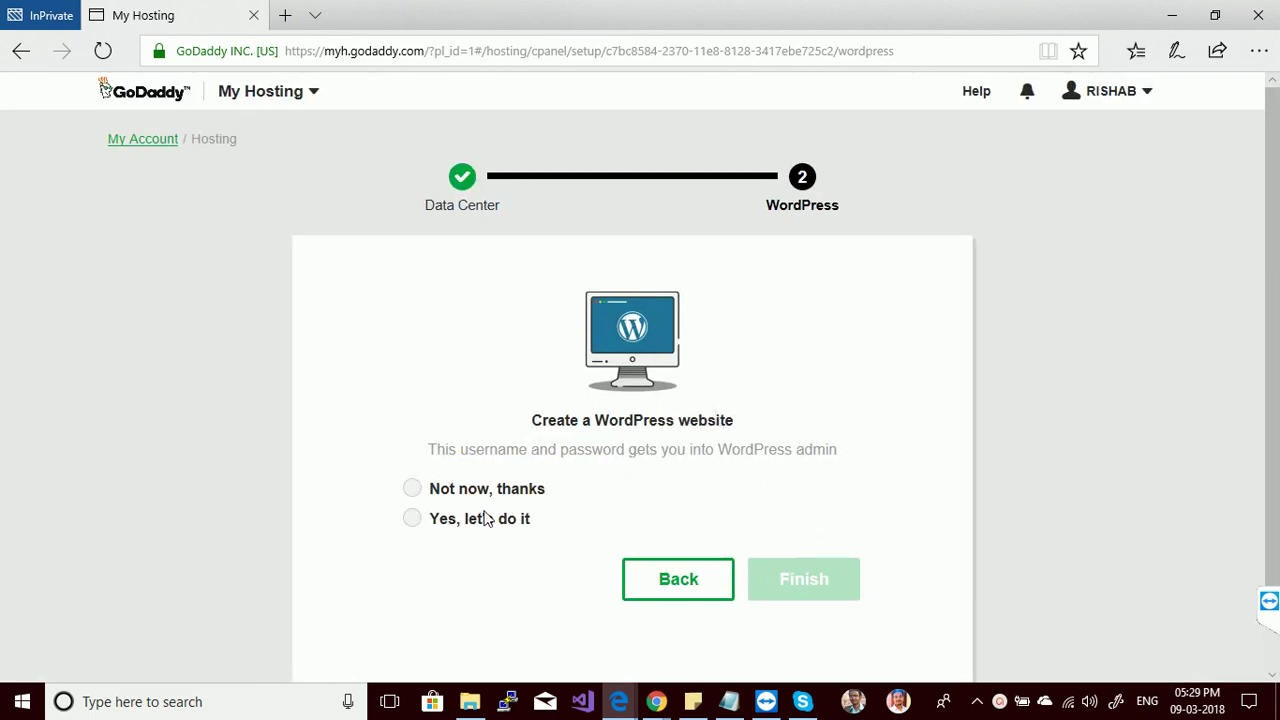
left_click(411, 490)
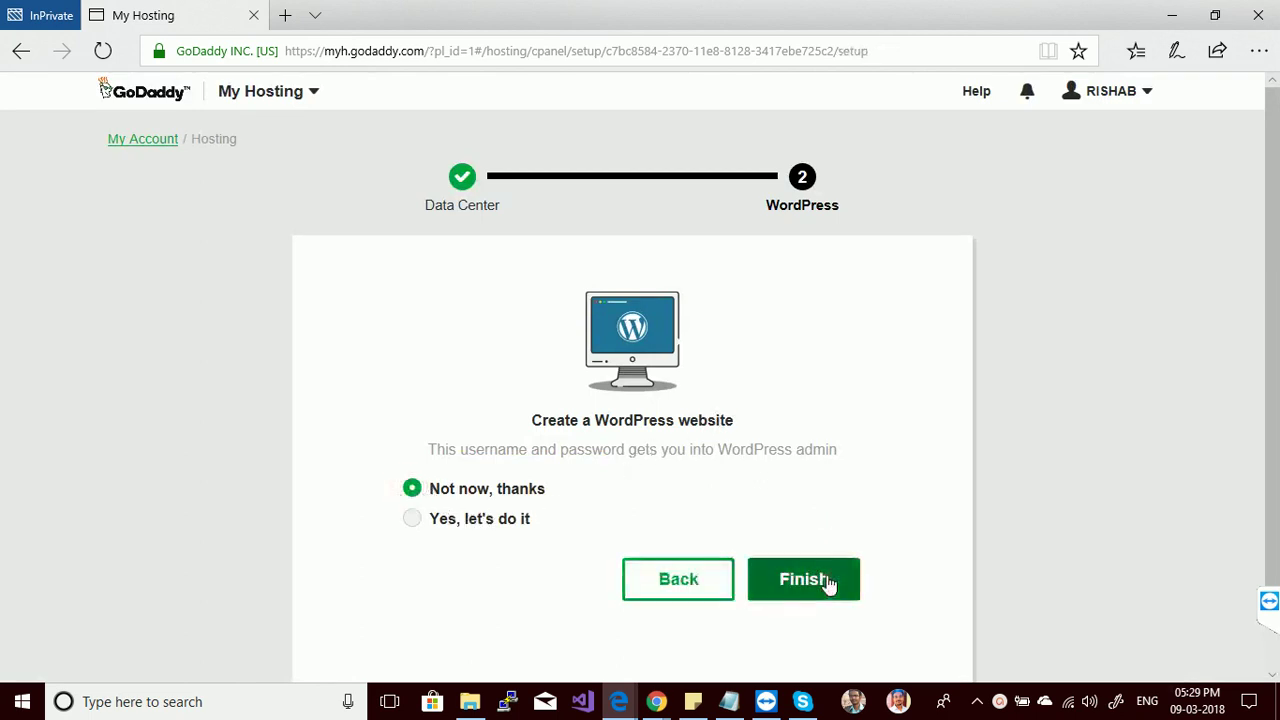
left_click(829, 583)
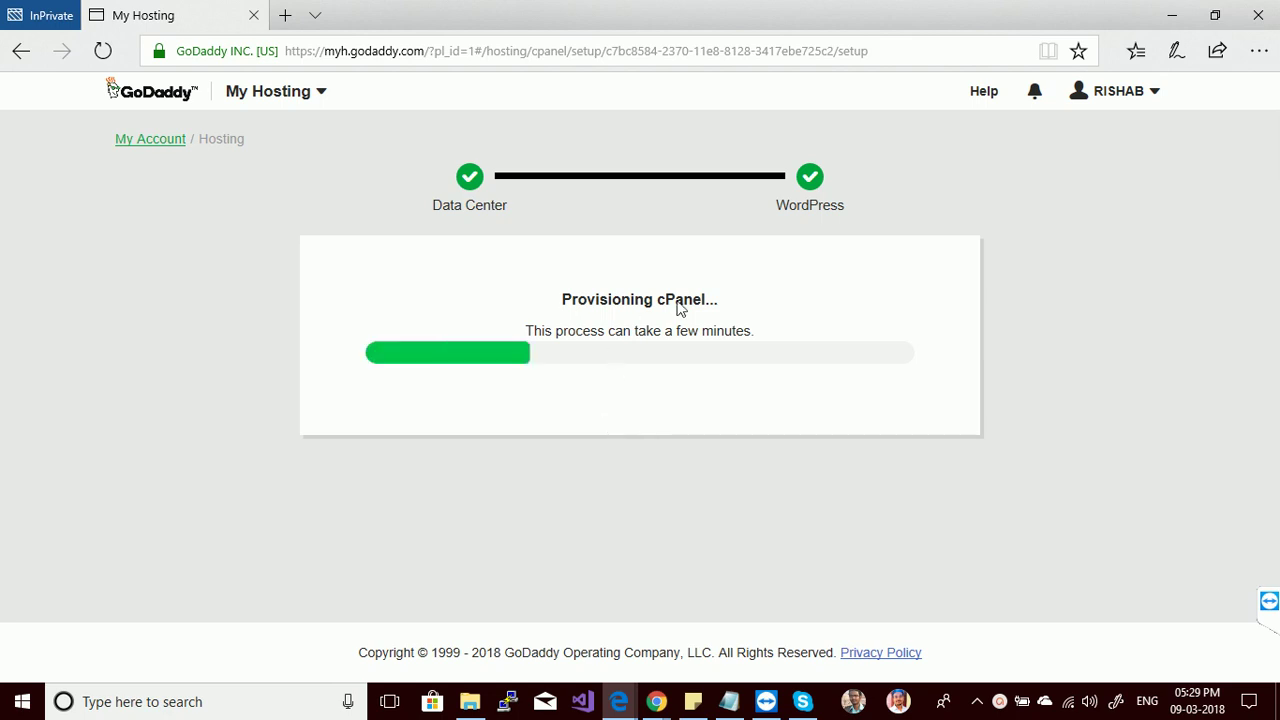
- Wait for 'Onboarding completed successfully!' after cPanel provisioning, then go to the dashboard
left_click_drag(757, 332, 505, 322)
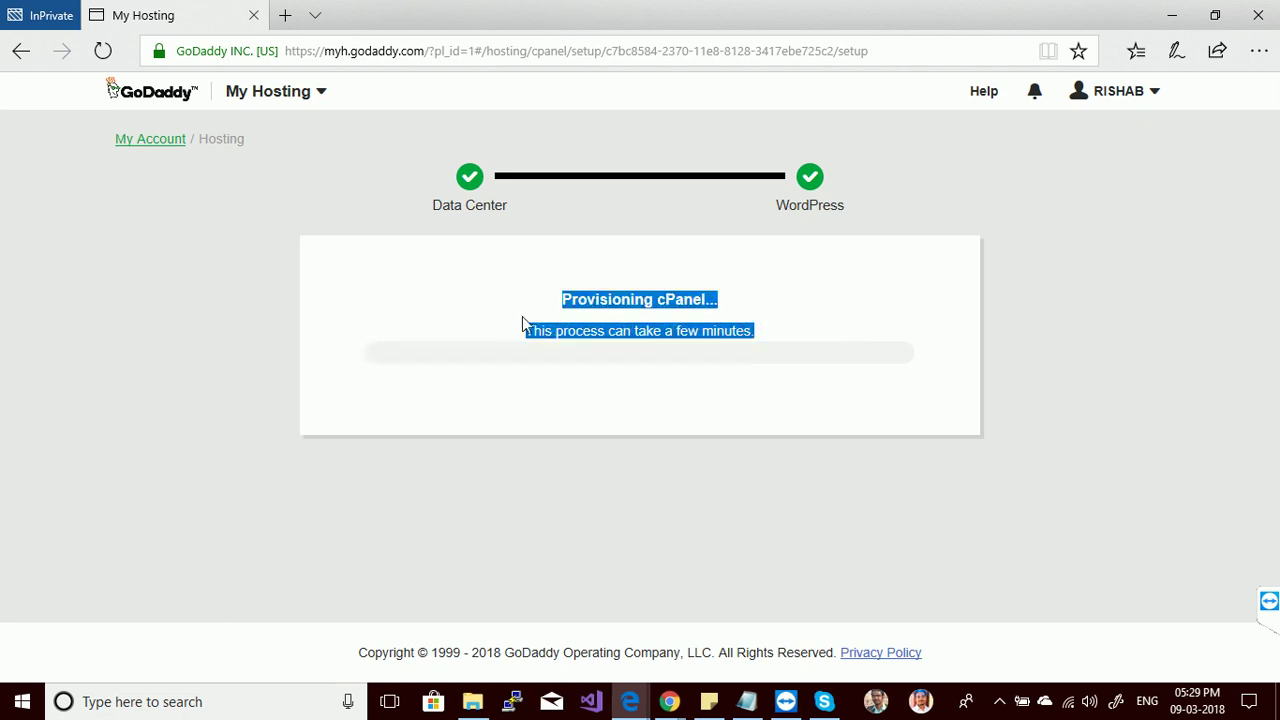
left_click(535, 295)
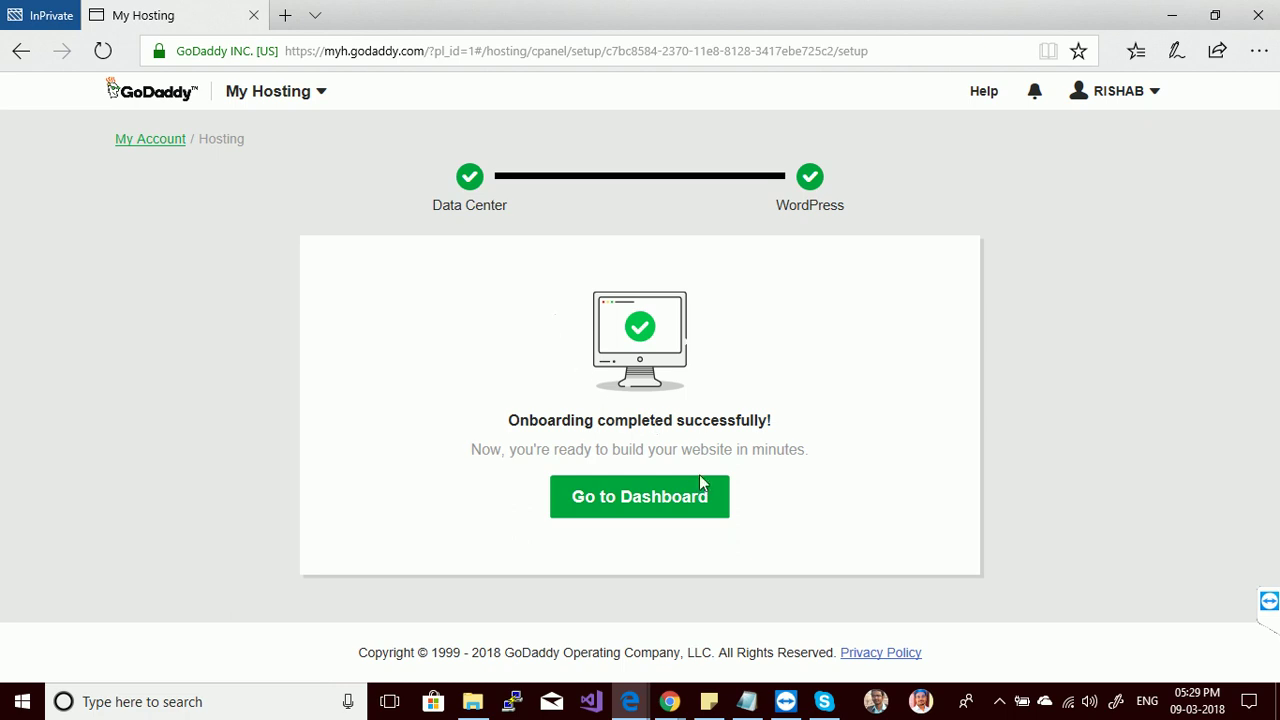
left_click(632, 505)
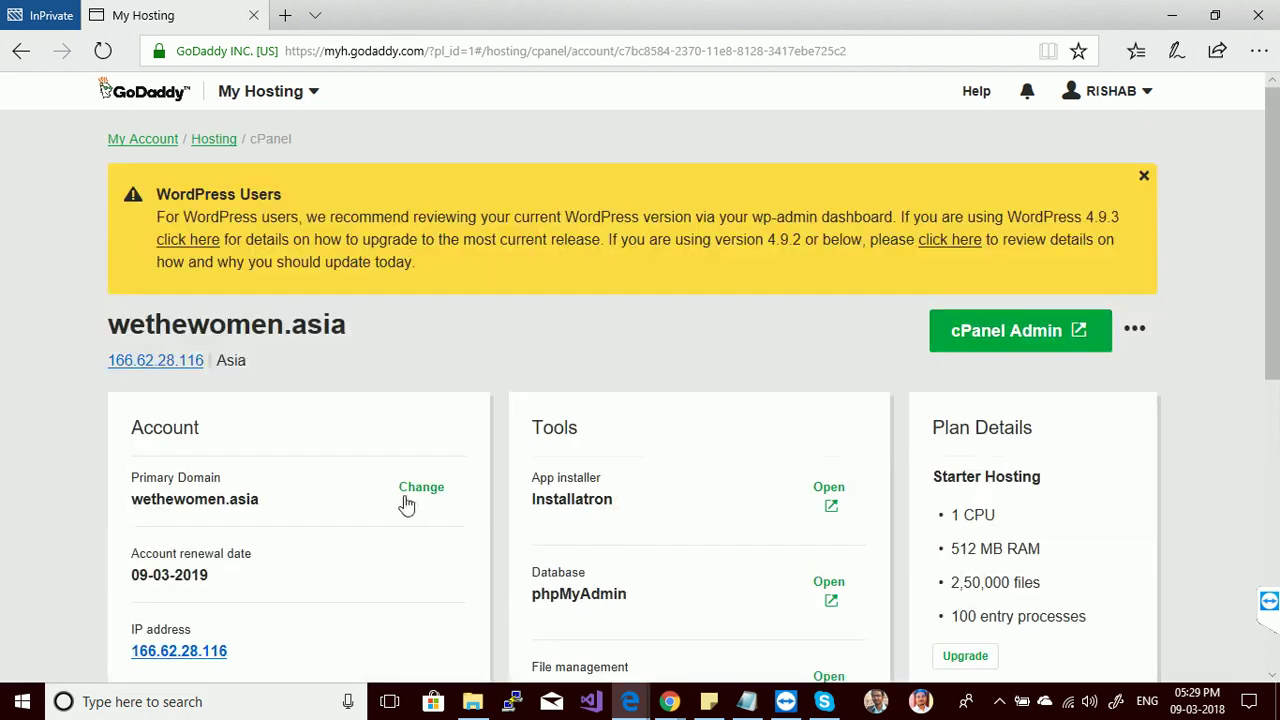
- Open cPanel Admin in a new tab and go to My Hosting > Domains
scroll(463, 437, "down", 2)
scroll(1070, 243, "up", 2)
left_click(997, 328)
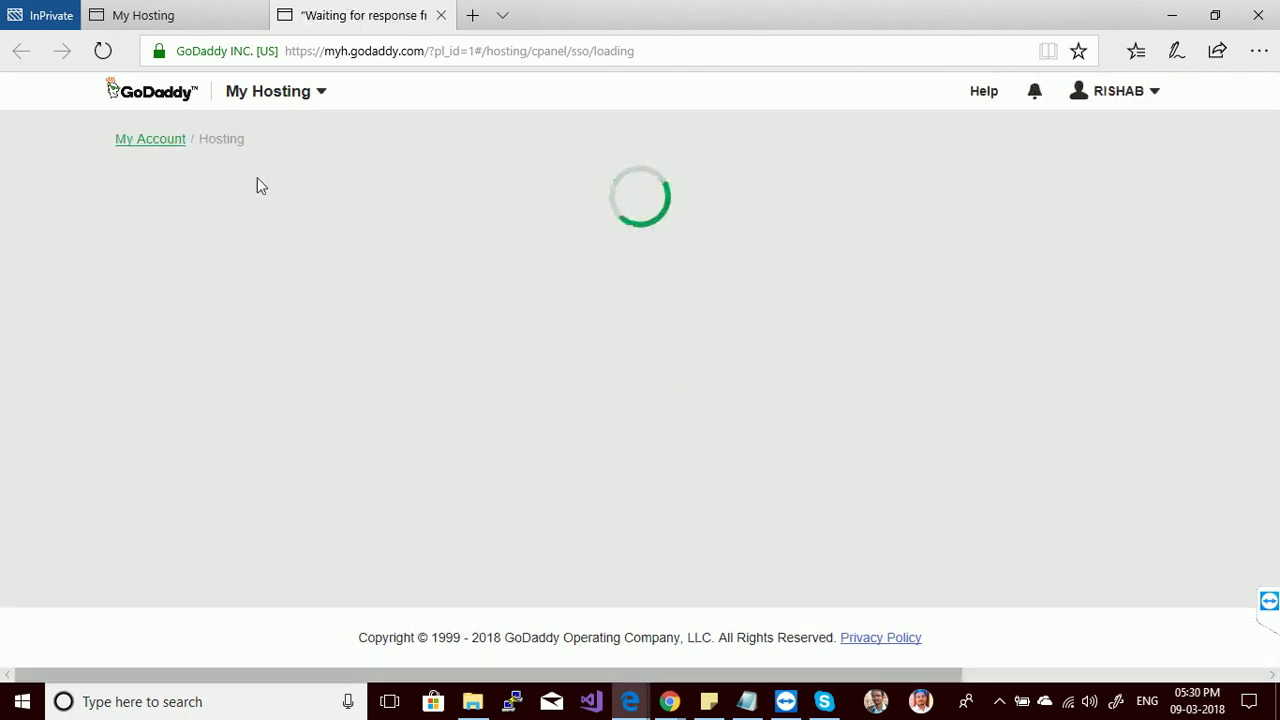
left_click(210, 15)
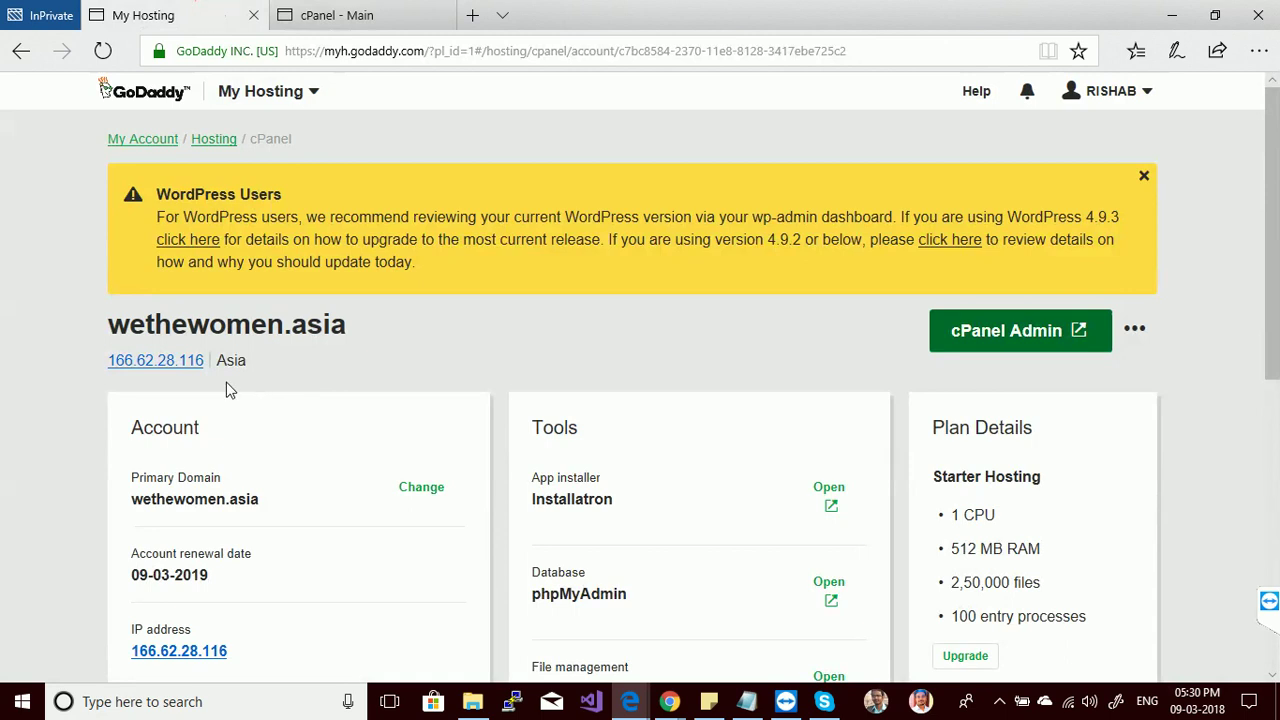
left_click(262, 91)
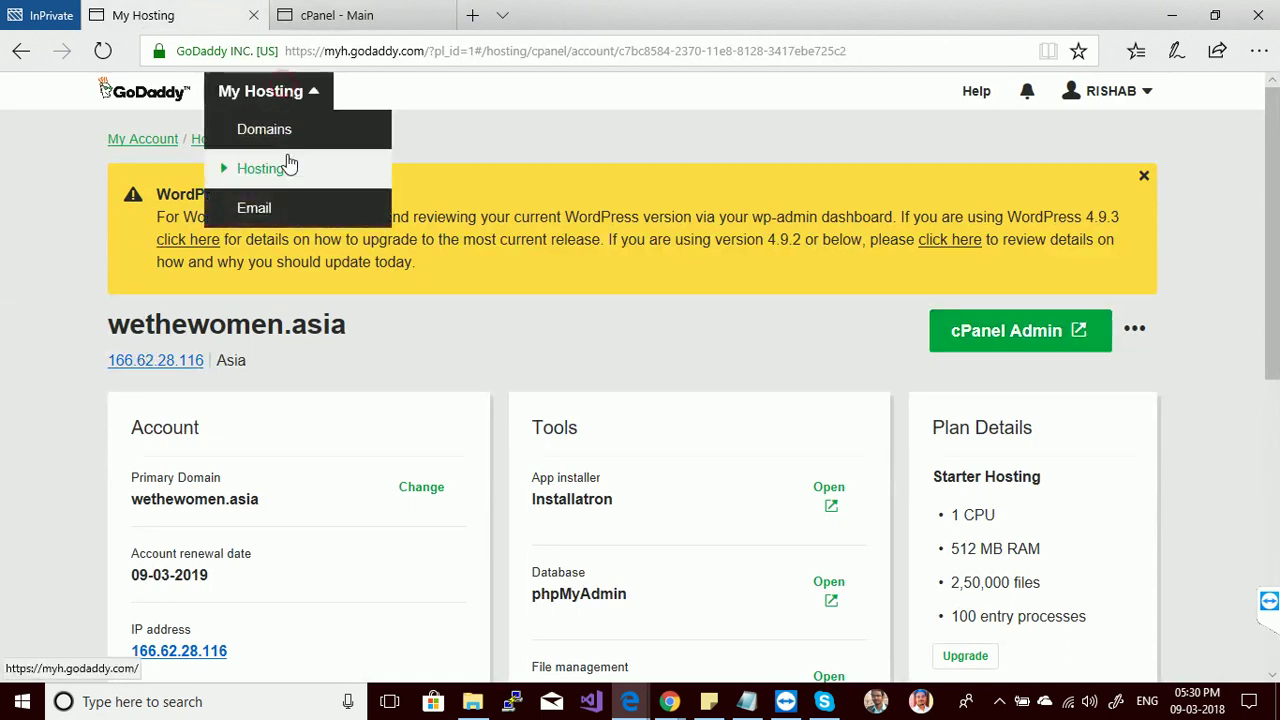
left_click(283, 139)
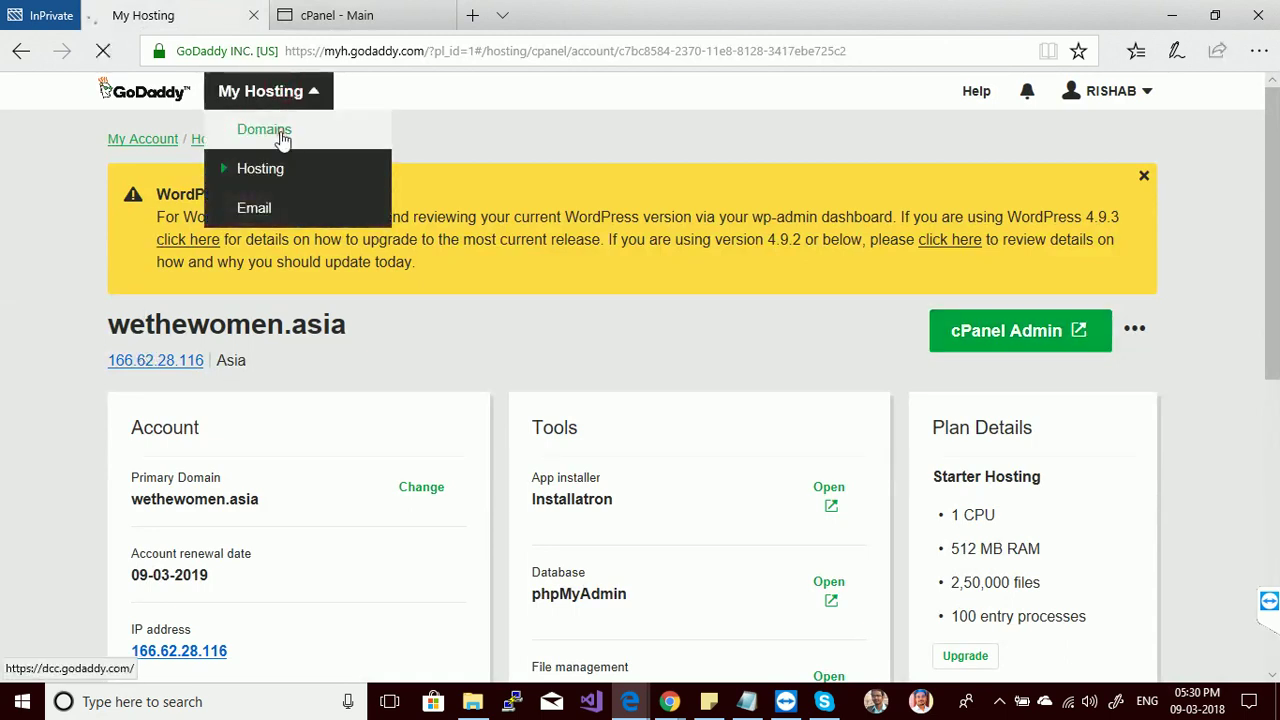
- Launch cPanel File Manager in the Web Root directory
left_click(364, 27)
left_click(448, 360)
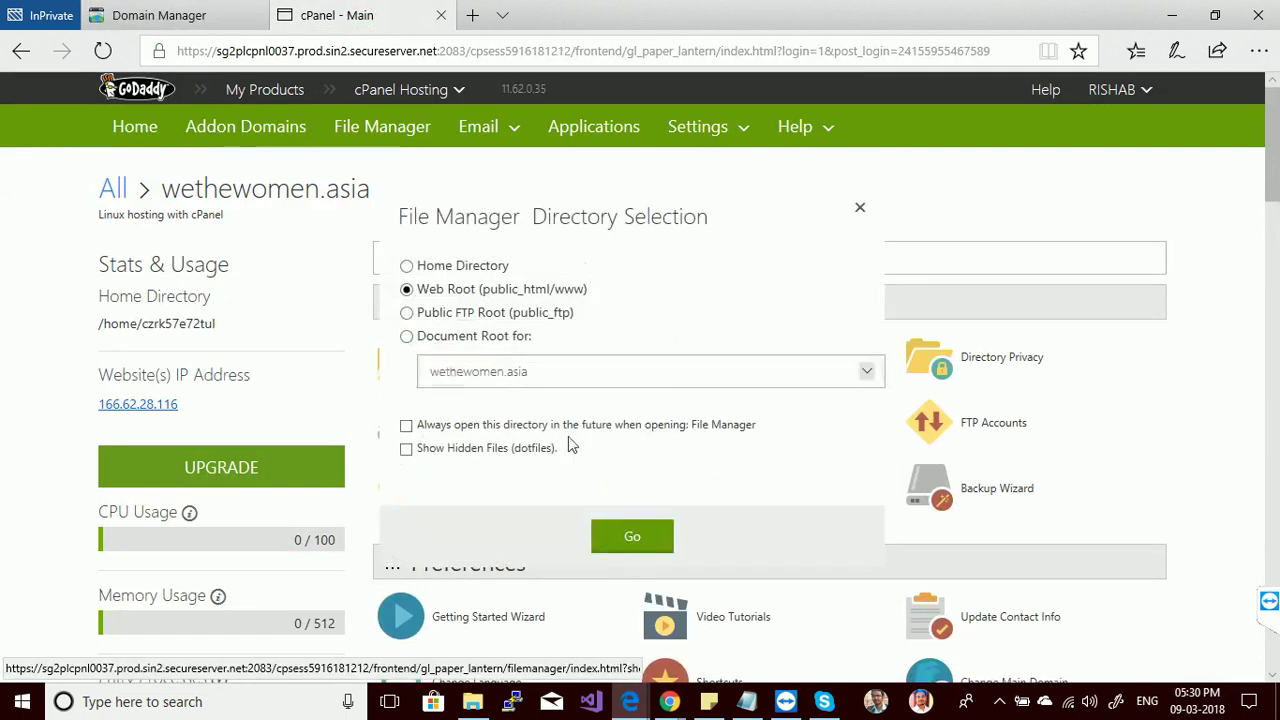
left_click(632, 537)
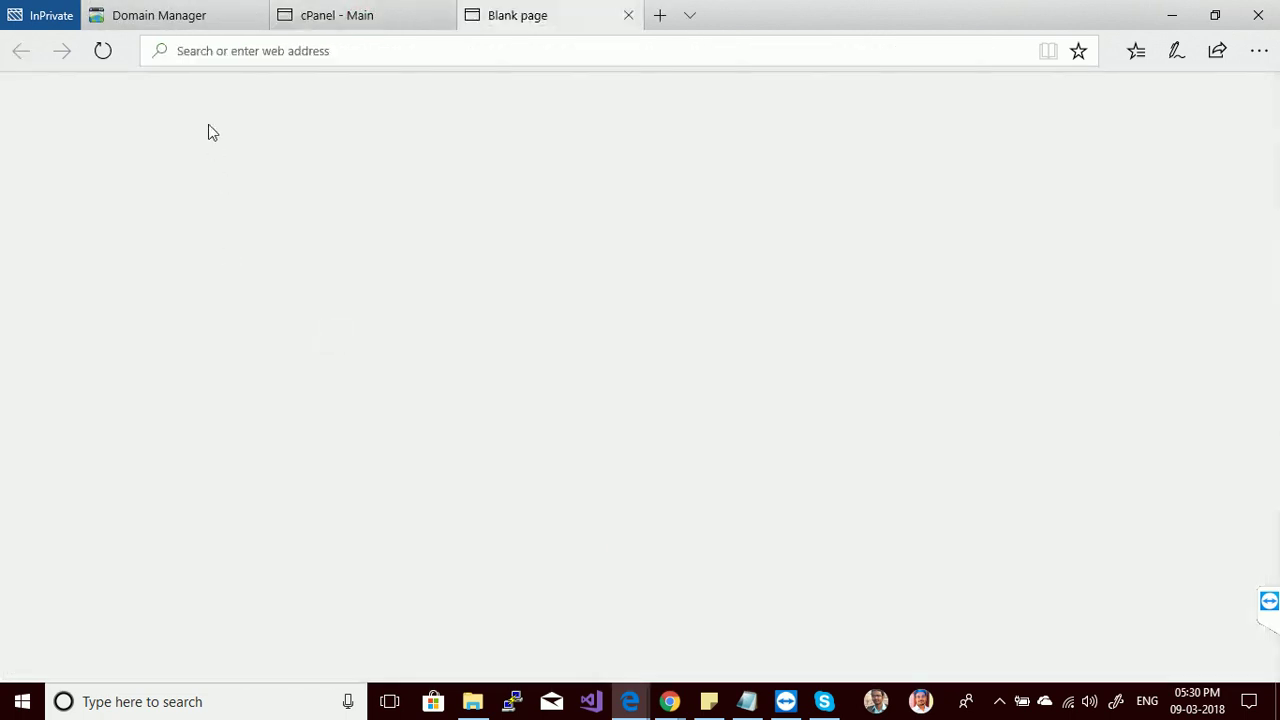
left_click(200, 18)
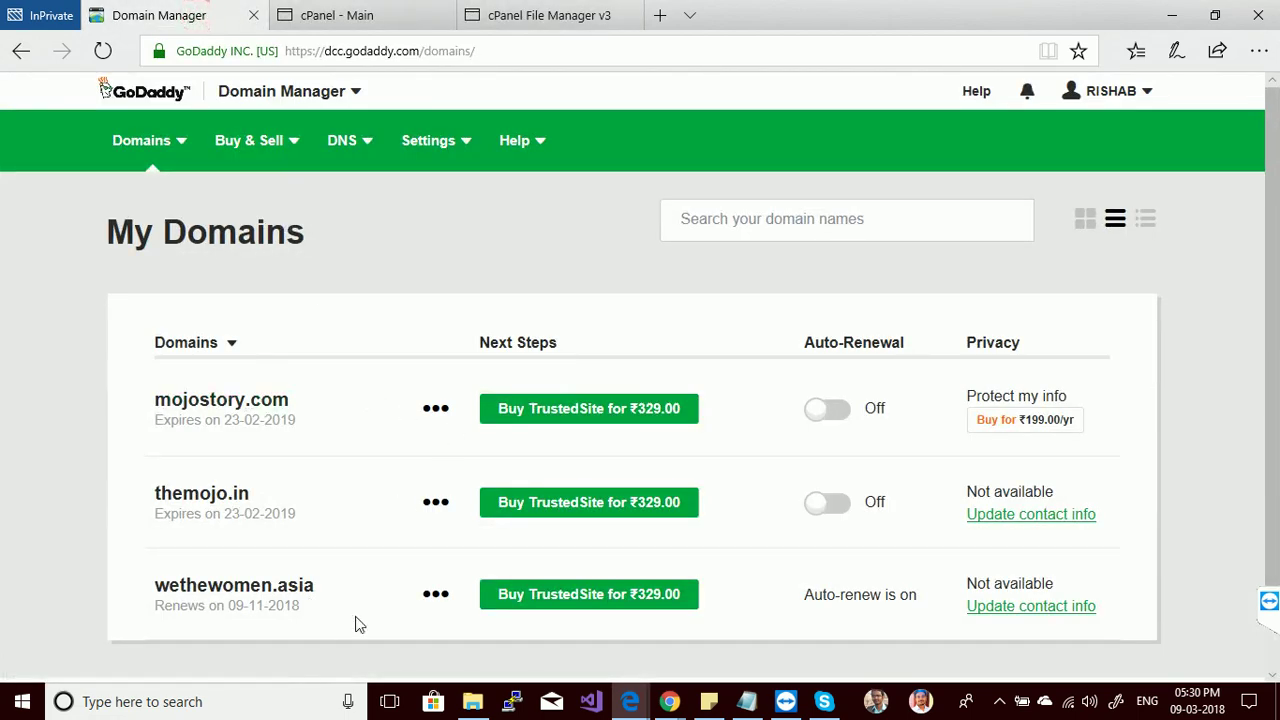
- Review wethewomen.asia's DNS records (A records to 166.62.28.116), then return to public_html
left_click(437, 598)
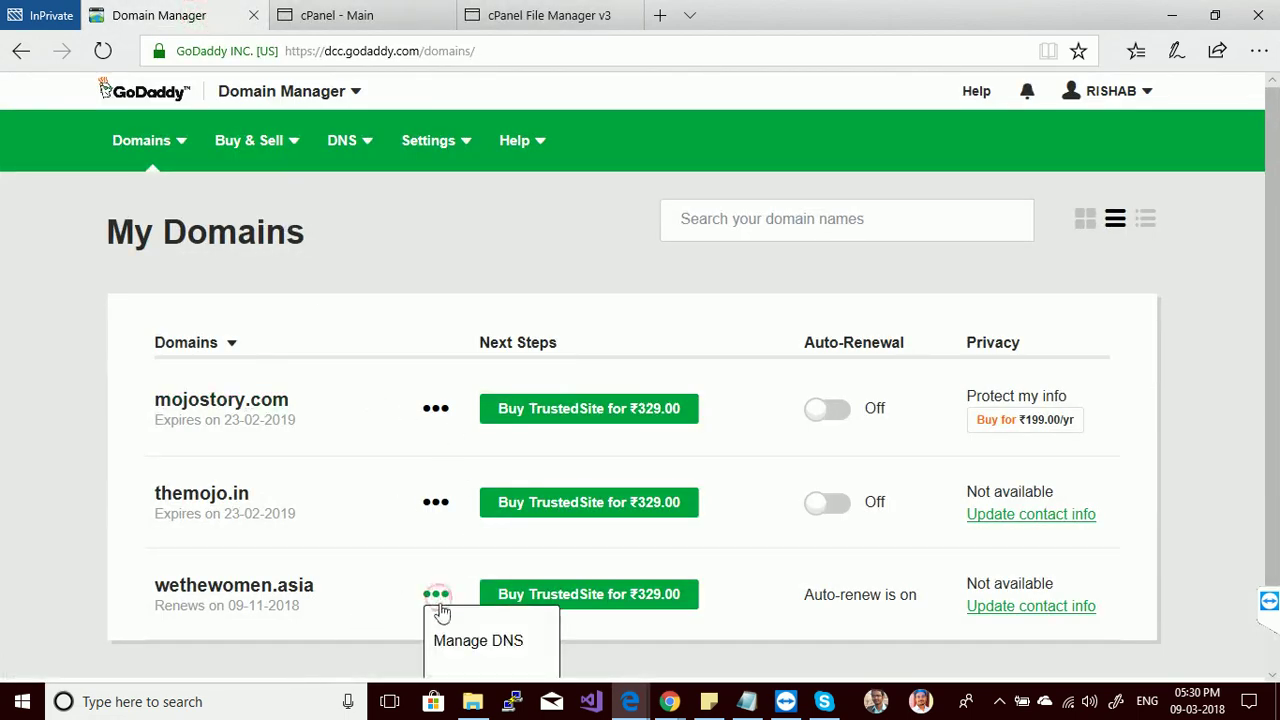
left_click(458, 622)
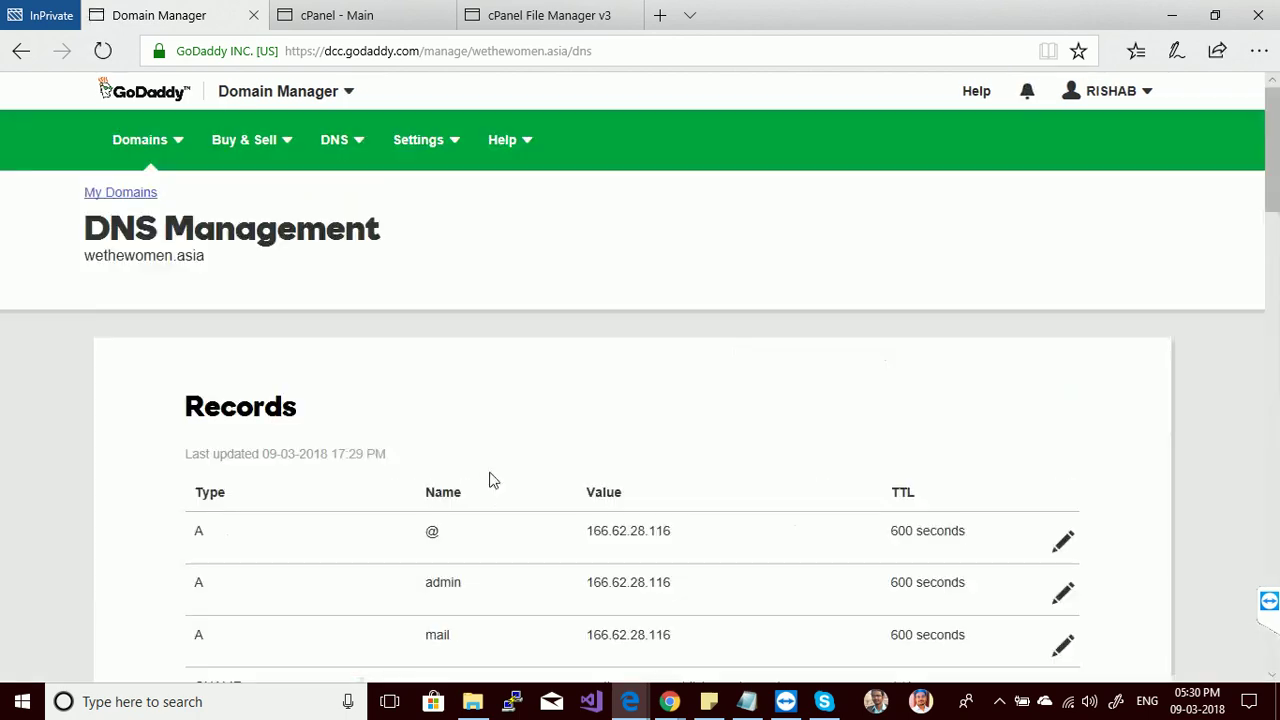
scroll(505, 477, "down", 2)
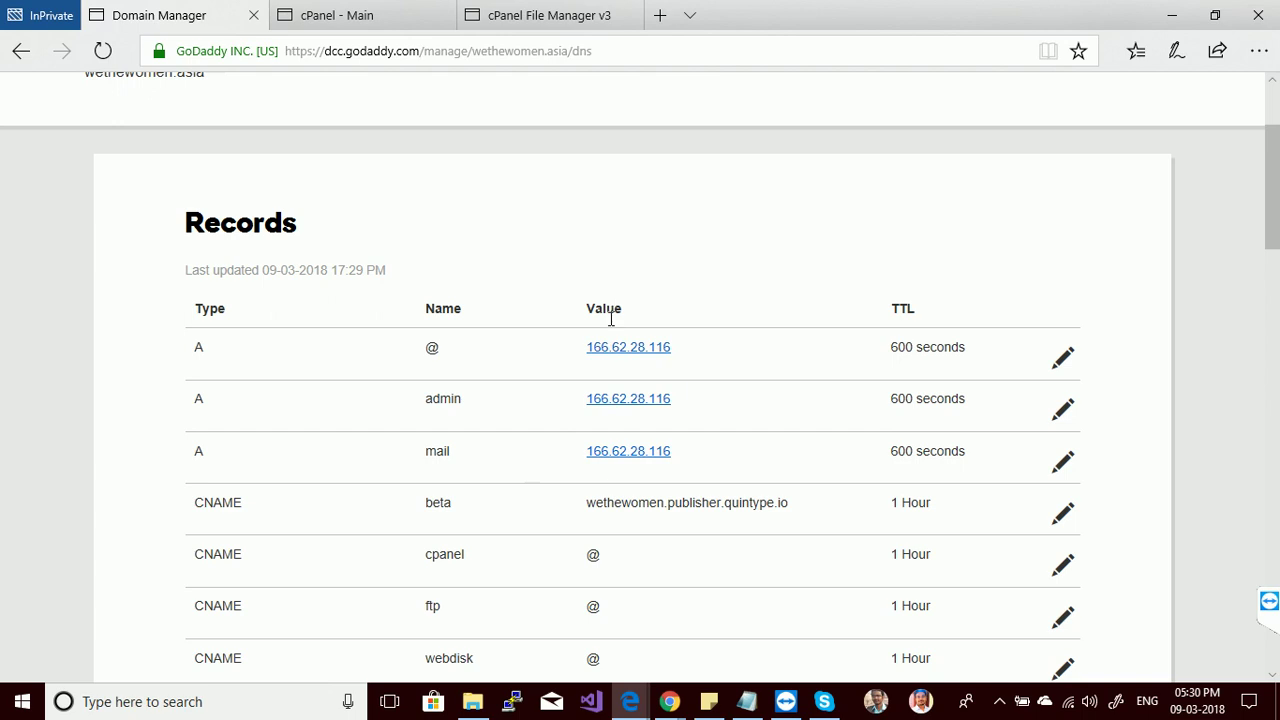
left_click(551, 20)
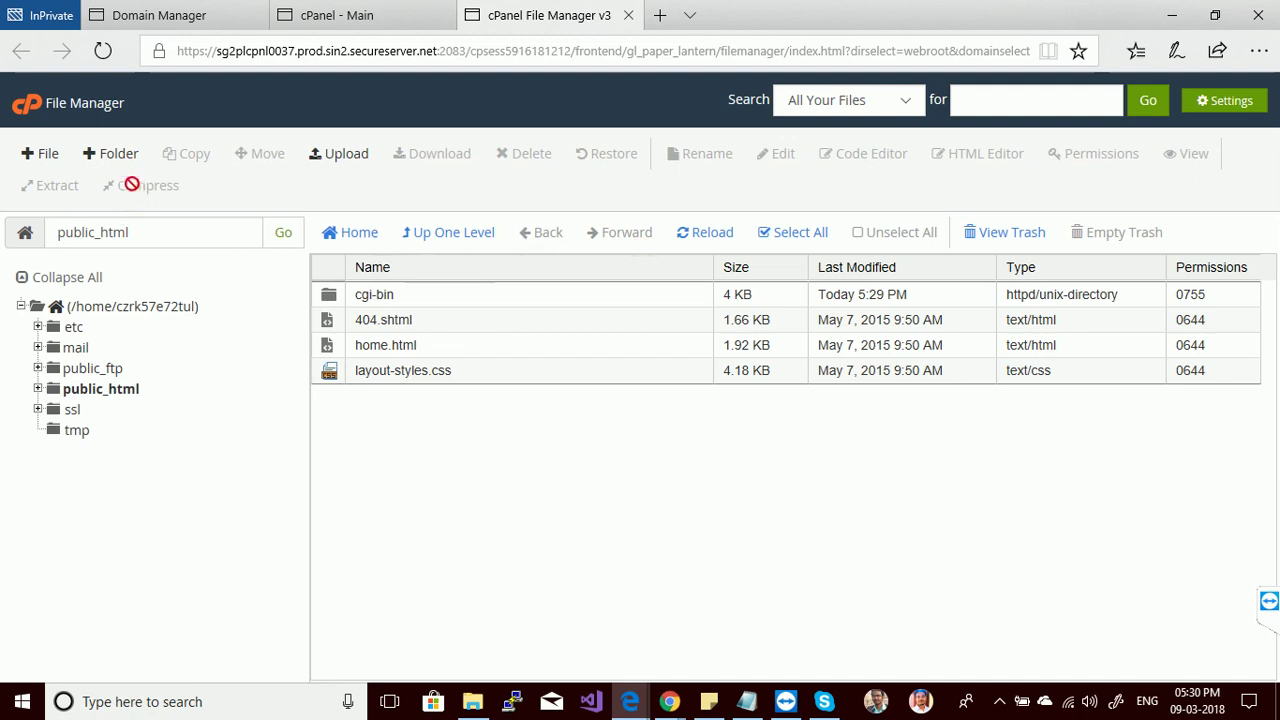
- Upload wethewomen.zip from Downloads > Compressed into public_html
left_click(306, 168)
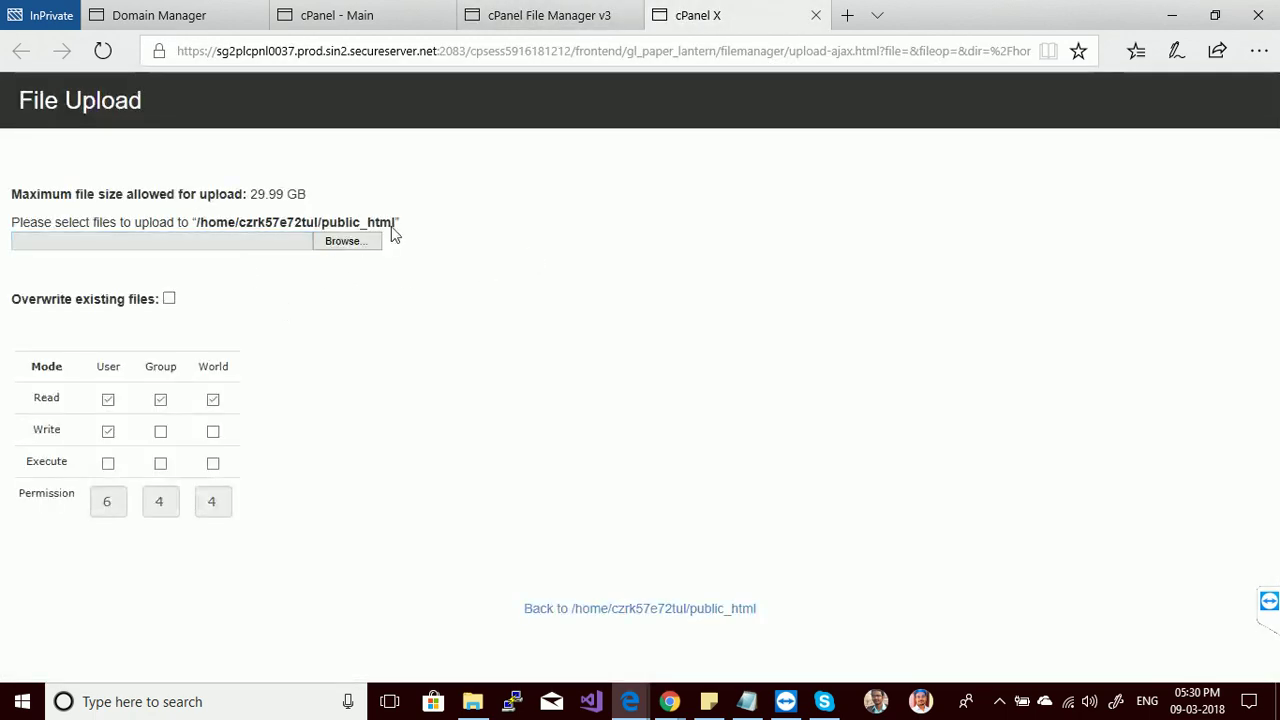
left_click(348, 243)
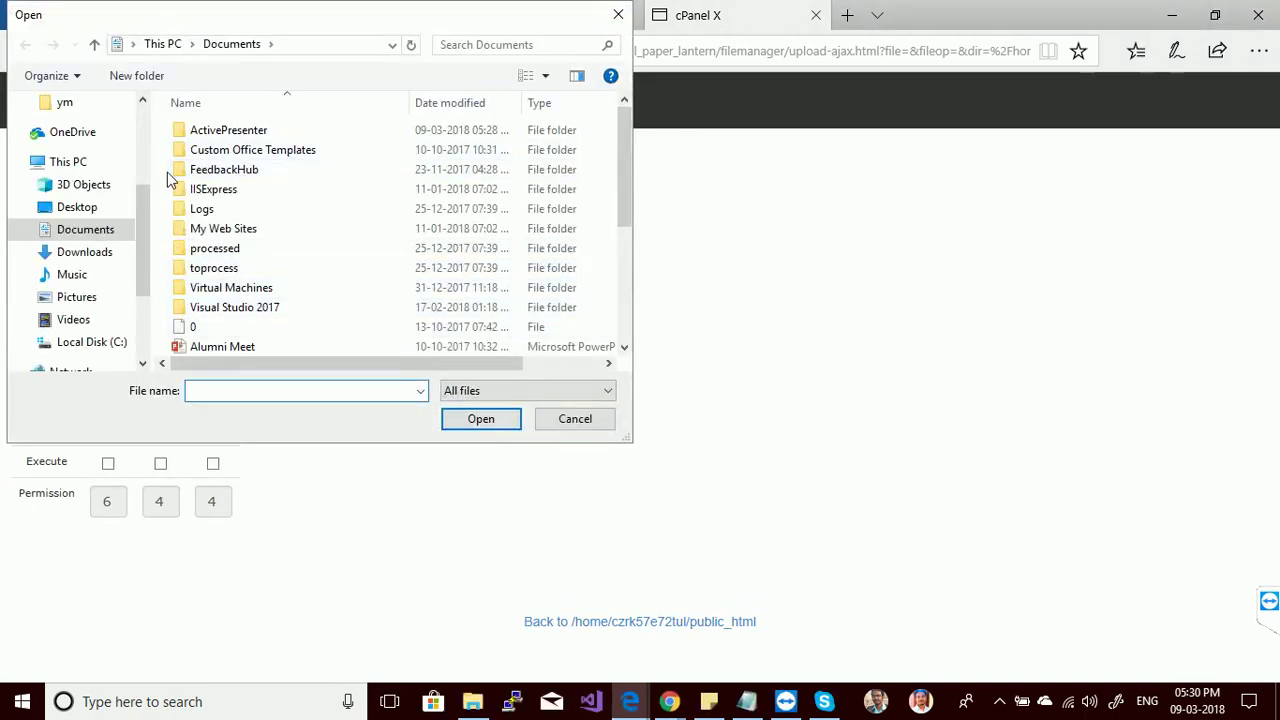
left_click(85, 252)
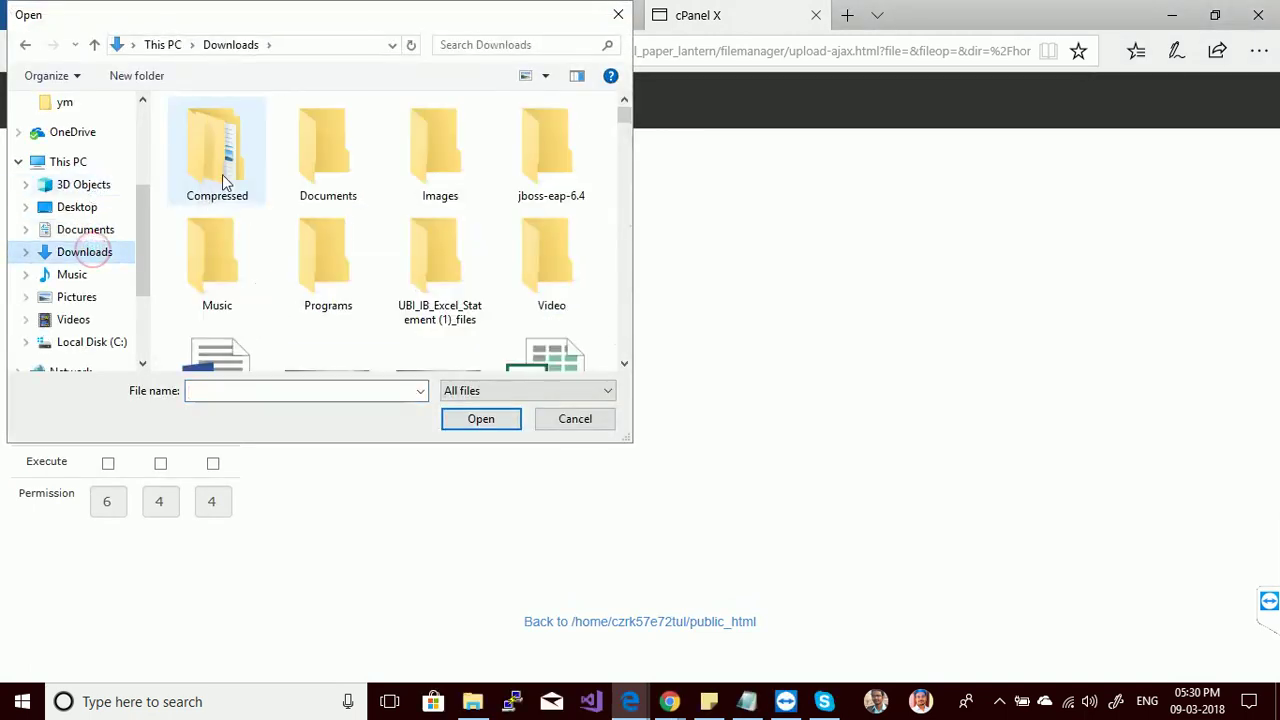
double_click(240, 170)
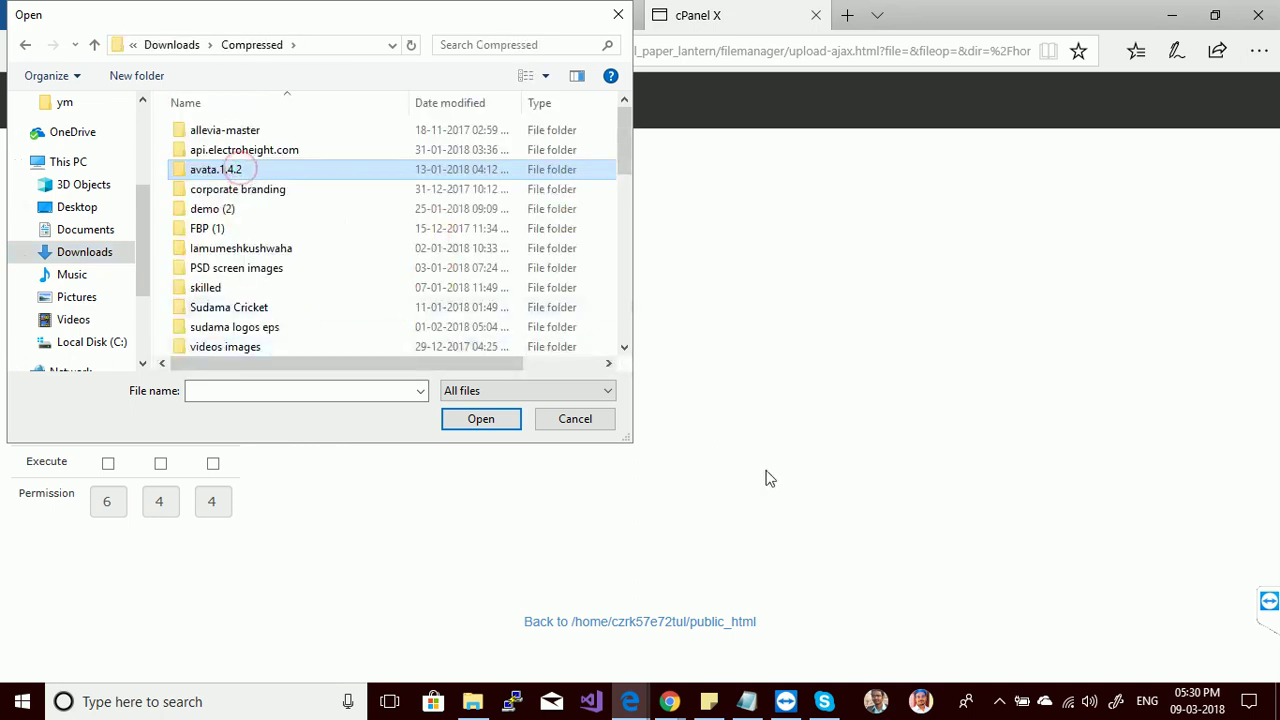
left_click(222, 266)
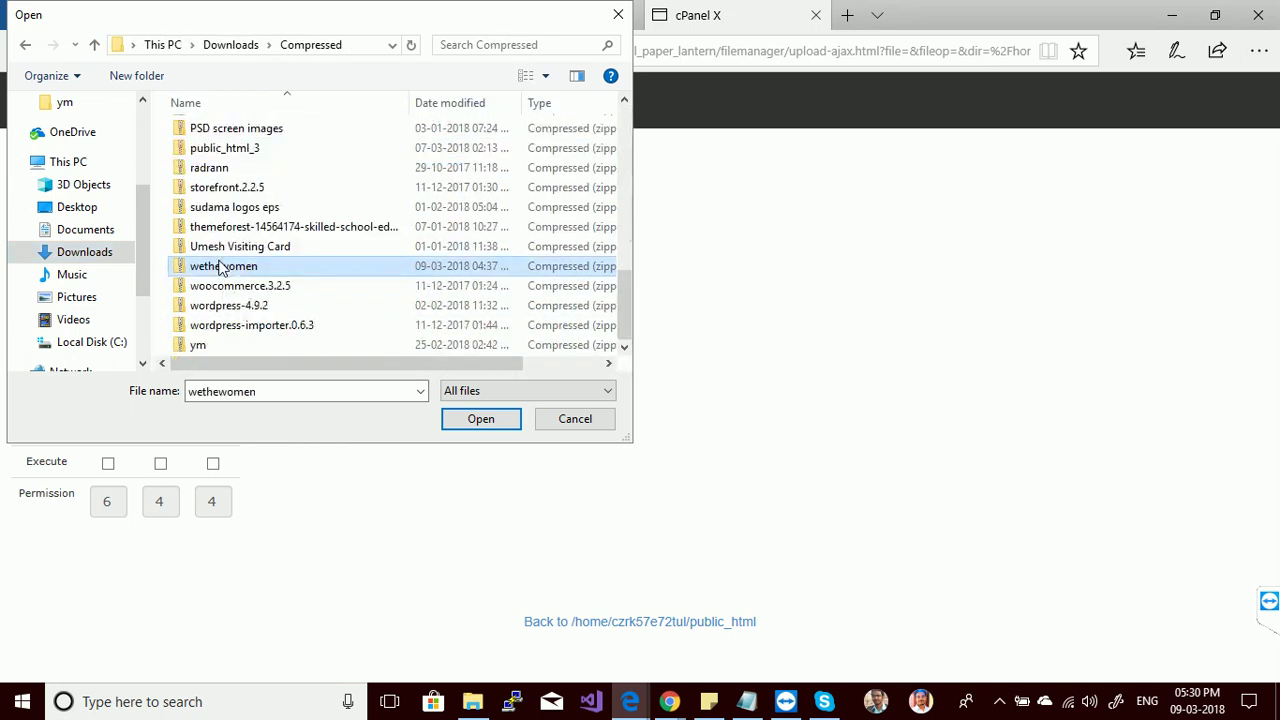
left_click(455, 422)
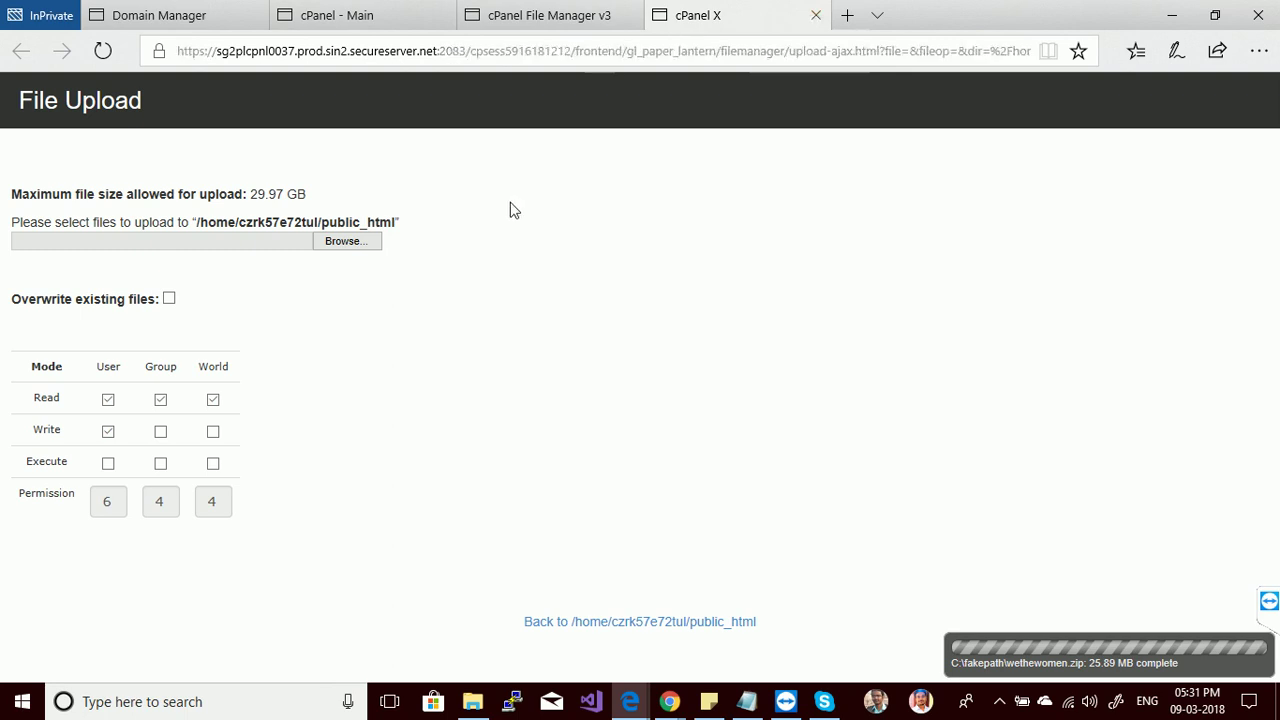
left_click(556, 22)
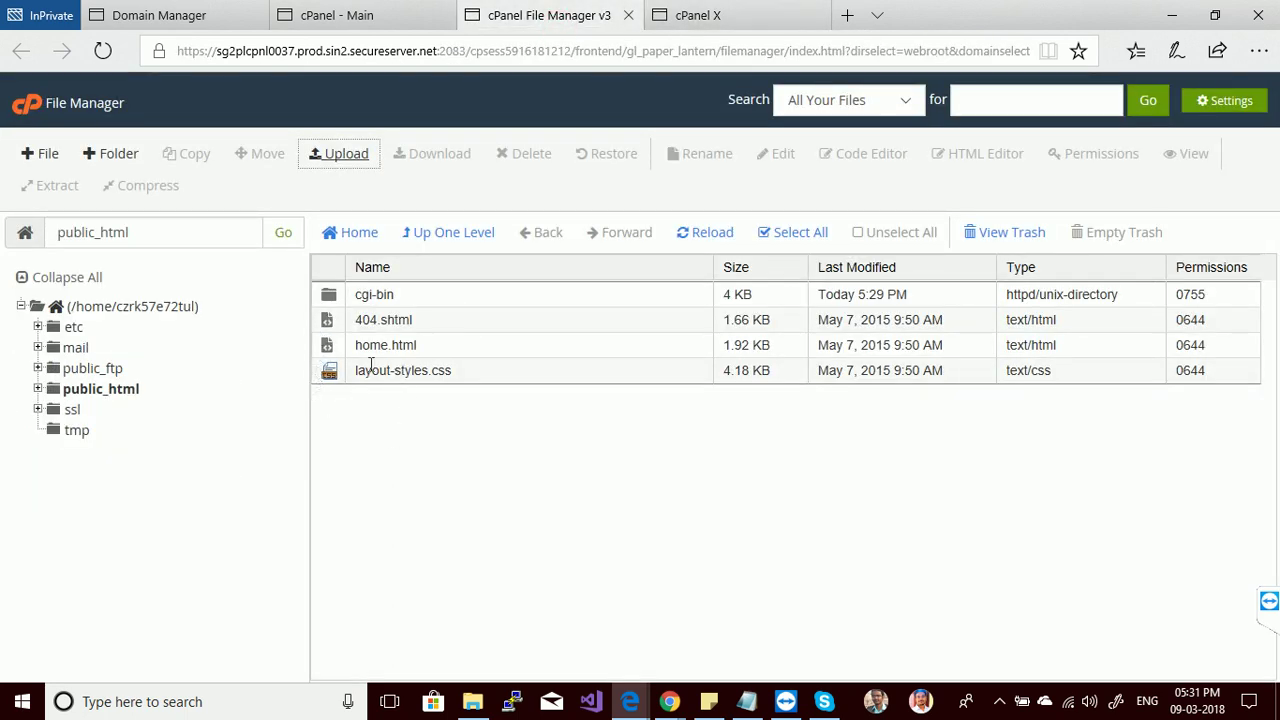
- Create a new folder named dummyback in public_html
left_click(318, 322)
left_click(326, 342, "ctrl")
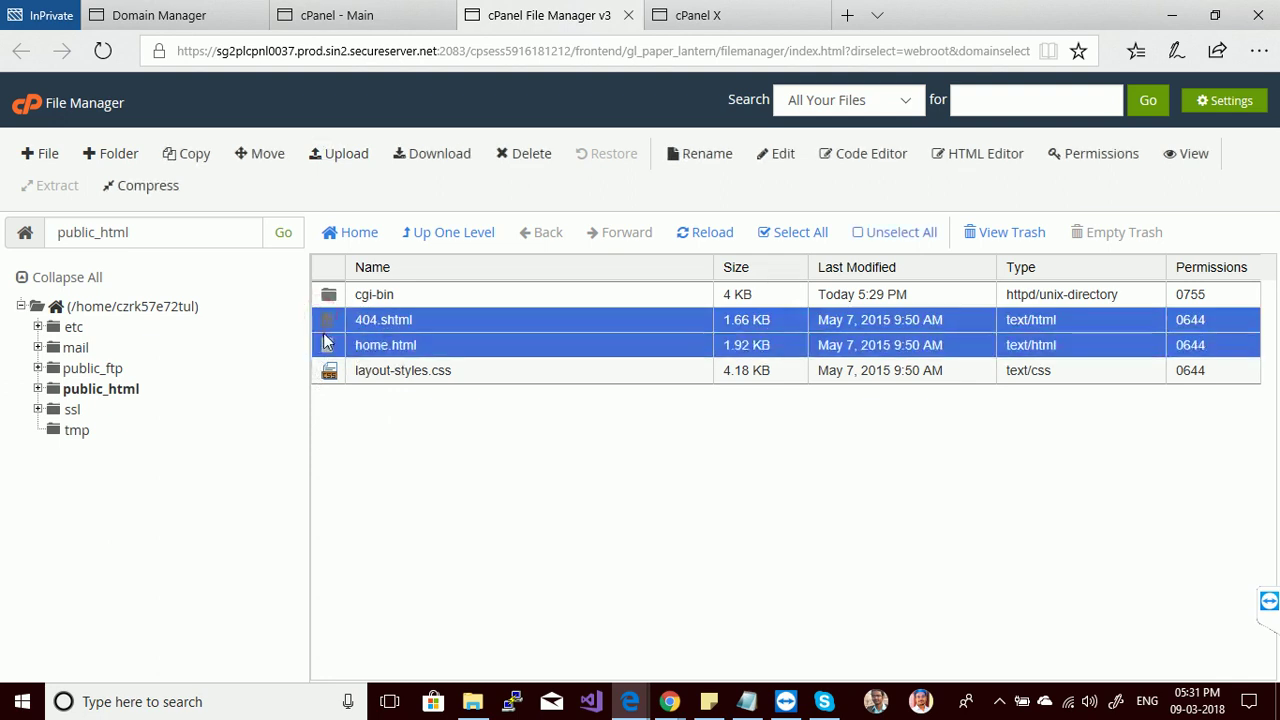
left_click(326, 372, "ctrl")
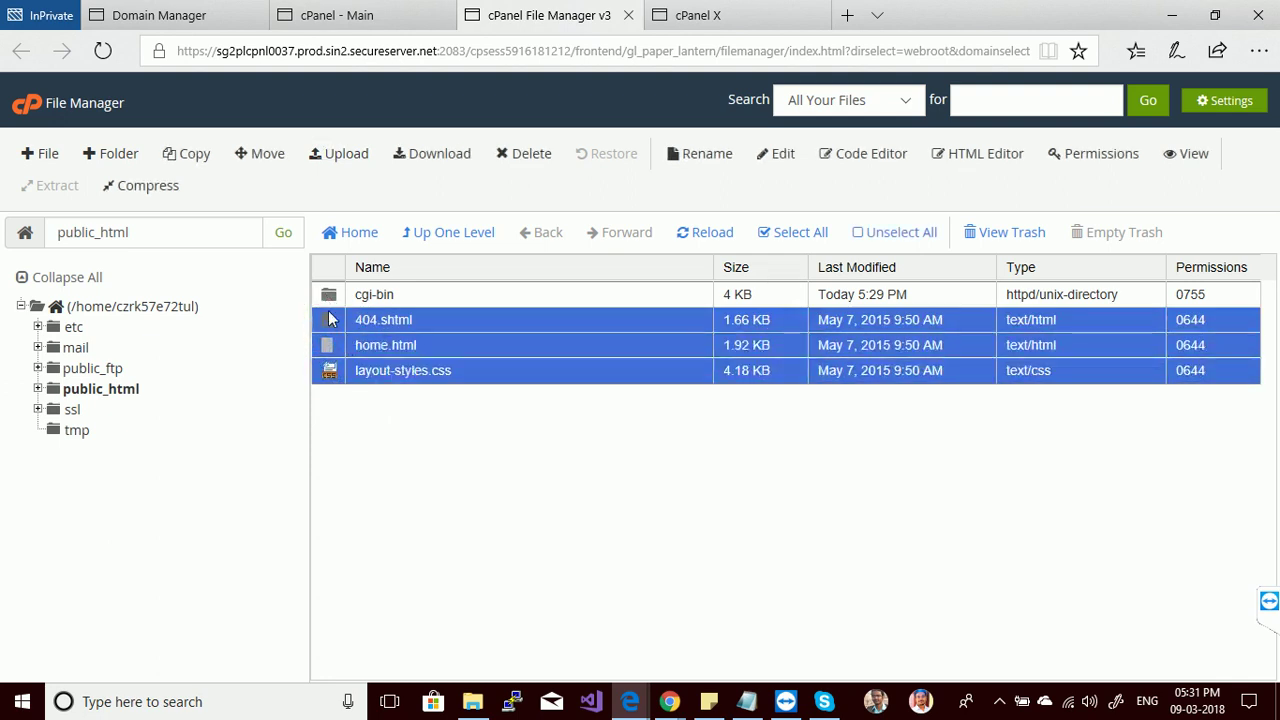
left_click(114, 155)
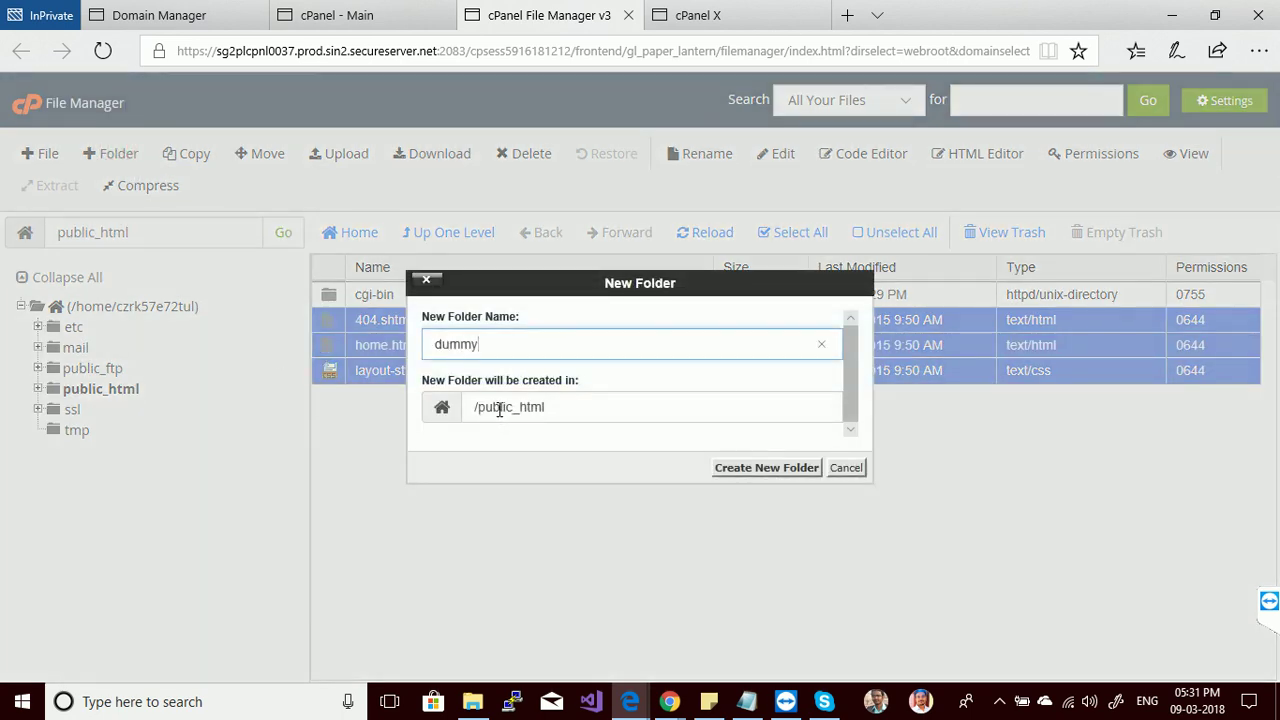
left_click(771, 470)
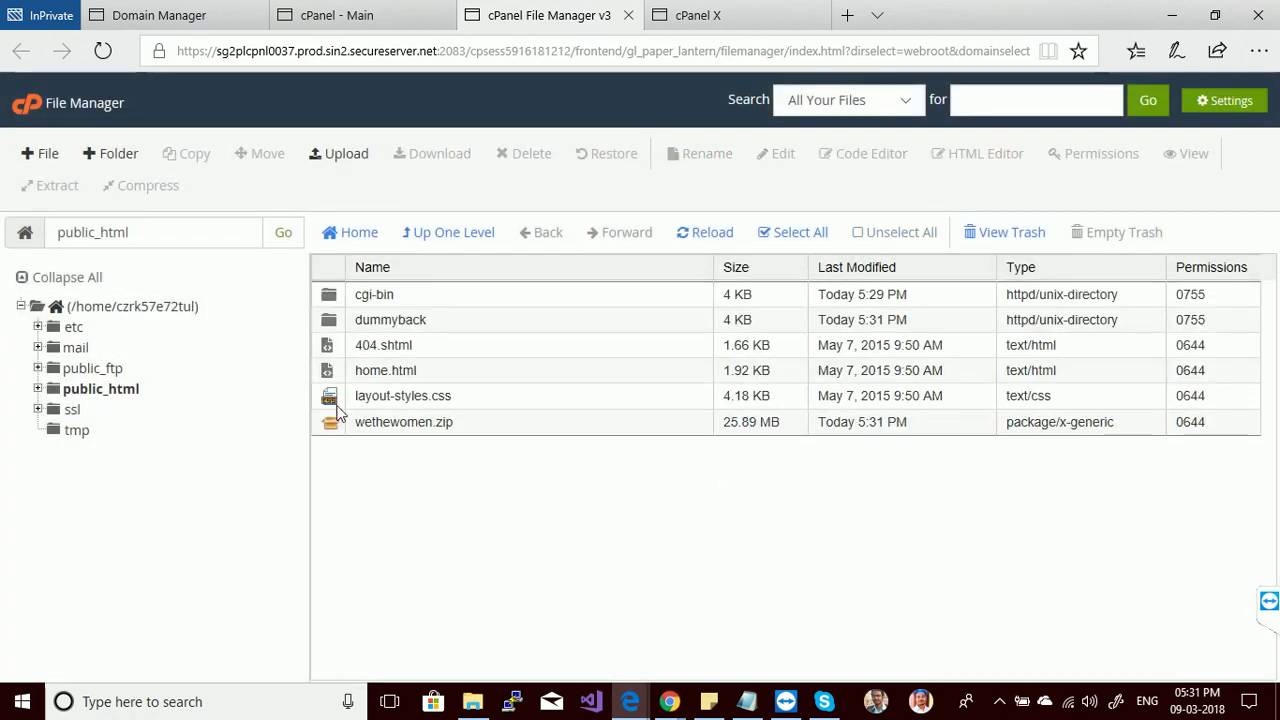
left_click(337, 400)
- Move 404.shtml, home.html and layout-styles.css into /public_html/dummyback
left_click(330, 372, "ctrl")
left_click(331, 350, "ctrl")
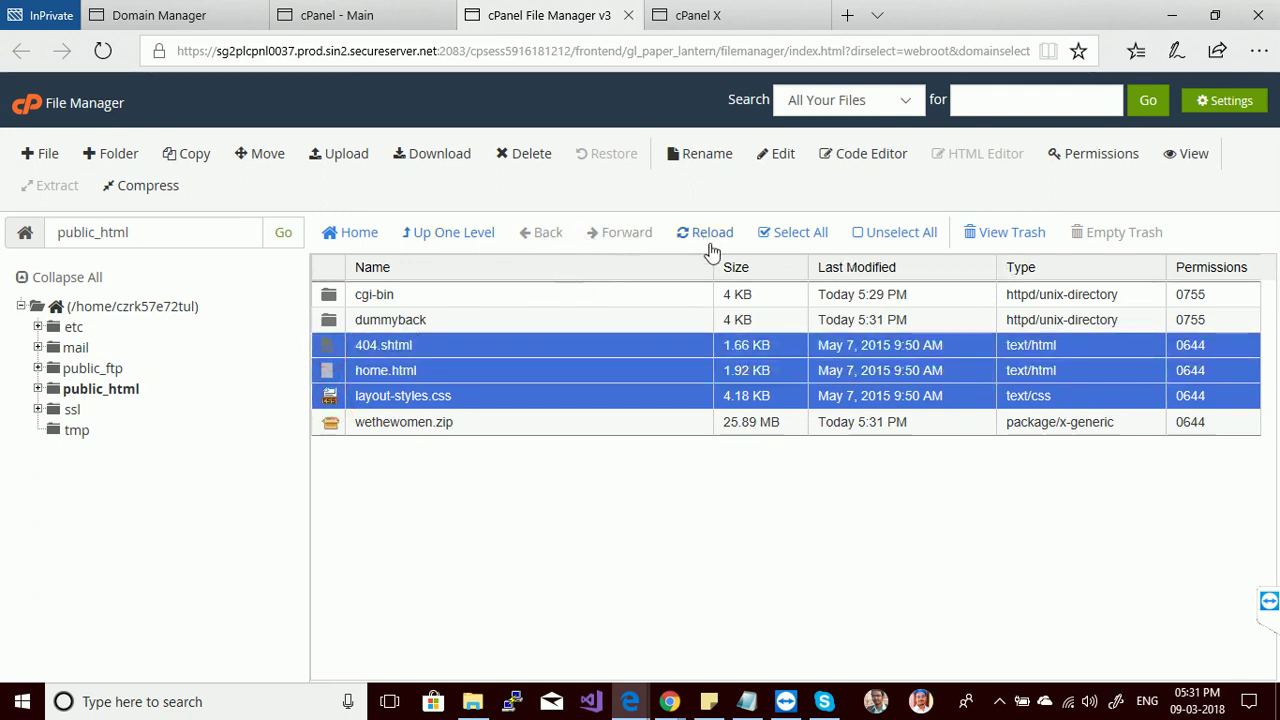
left_click(257, 160)
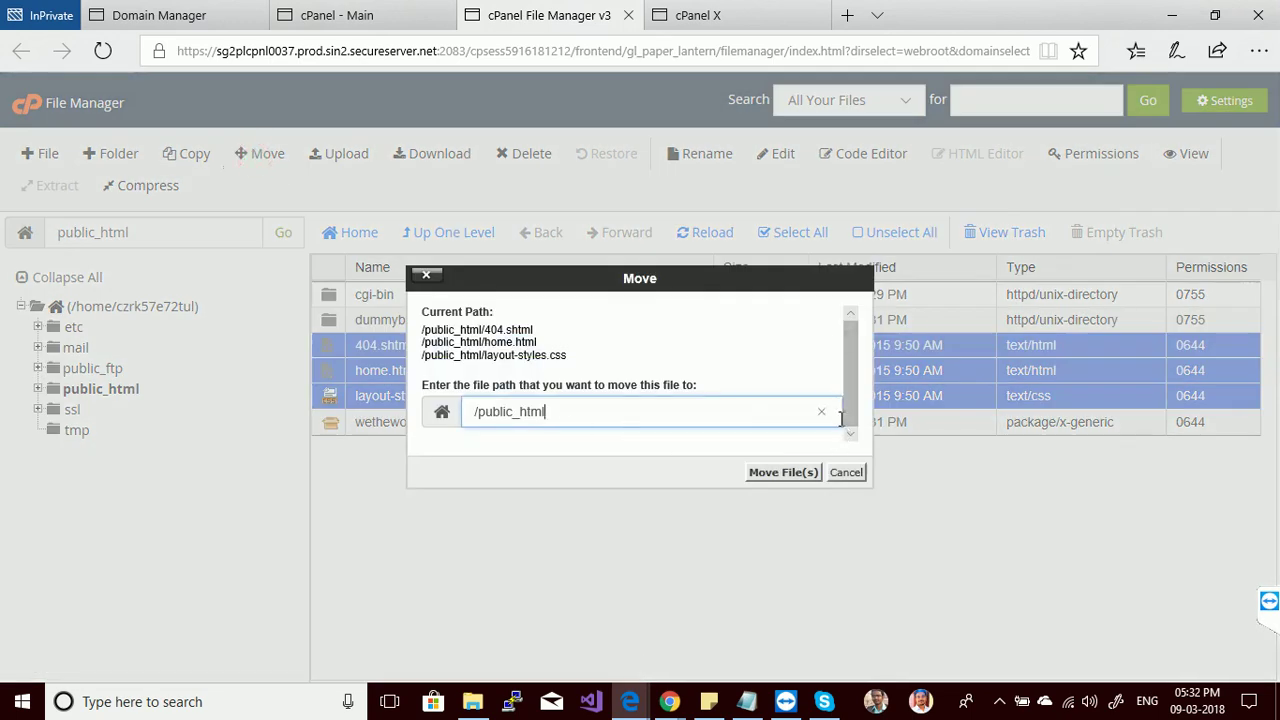
left_click_drag(640, 278, 789, 250)
type("/dummyback")
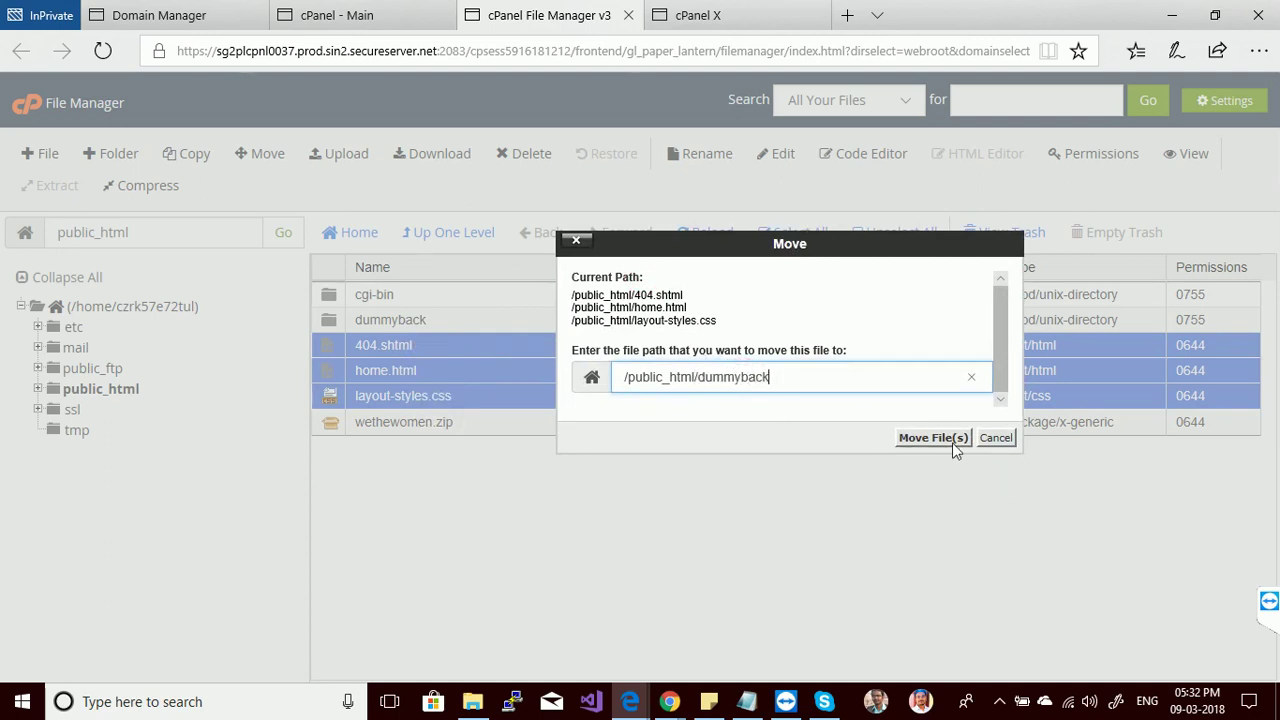
left_click(922, 442)
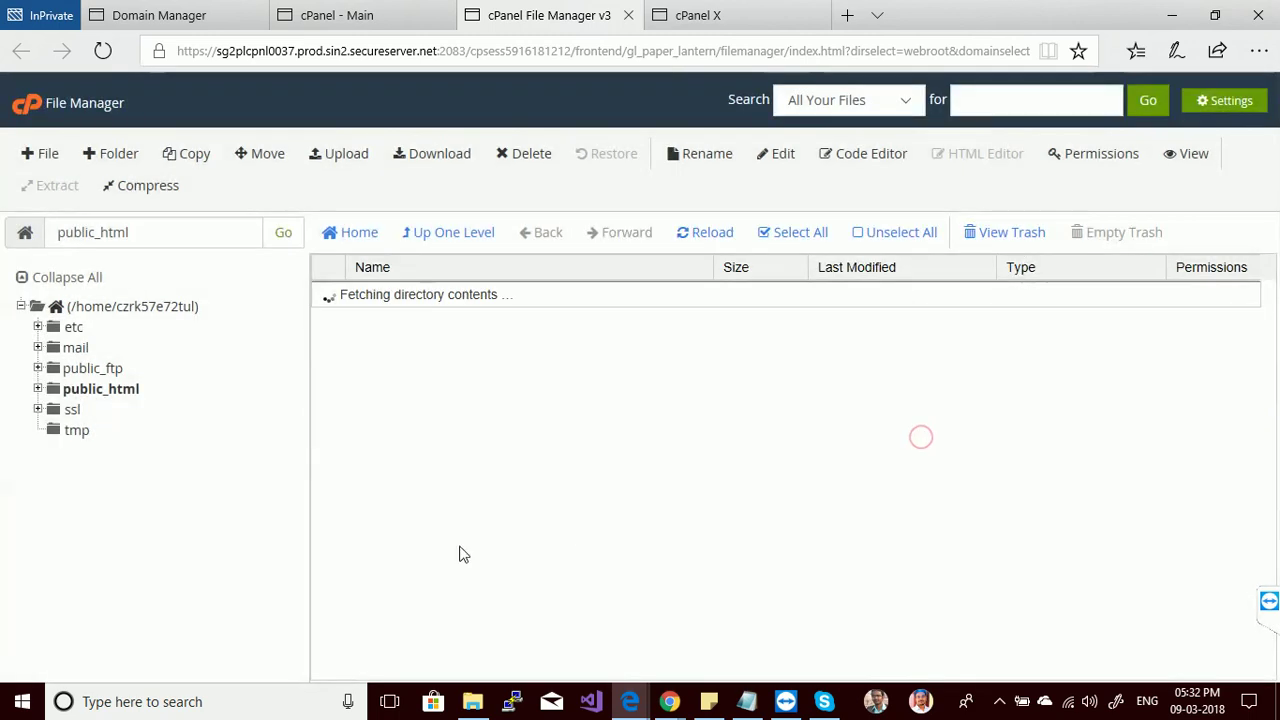
left_click(330, 346)
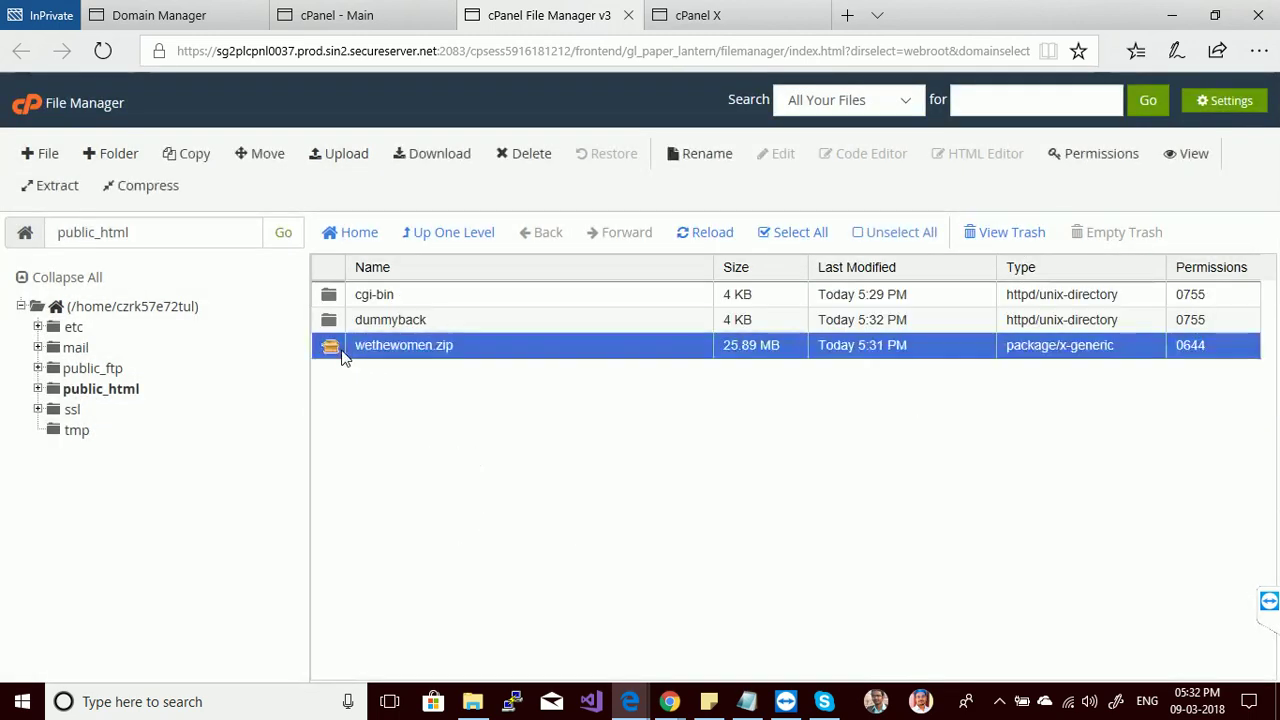
- Extract wethewomen.zip in public_html, producing the wethewomen and database folders
left_click(327, 346)
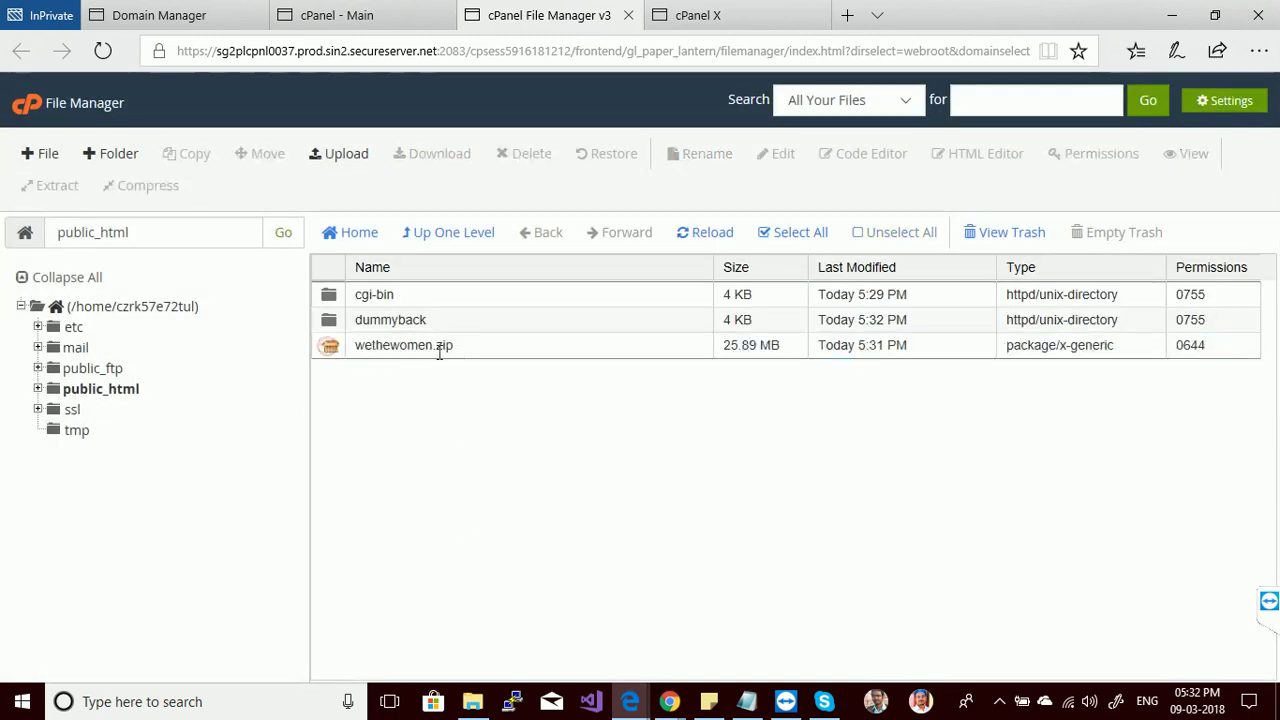
left_click(499, 352)
left_click(499, 352)
left_click(499, 352)
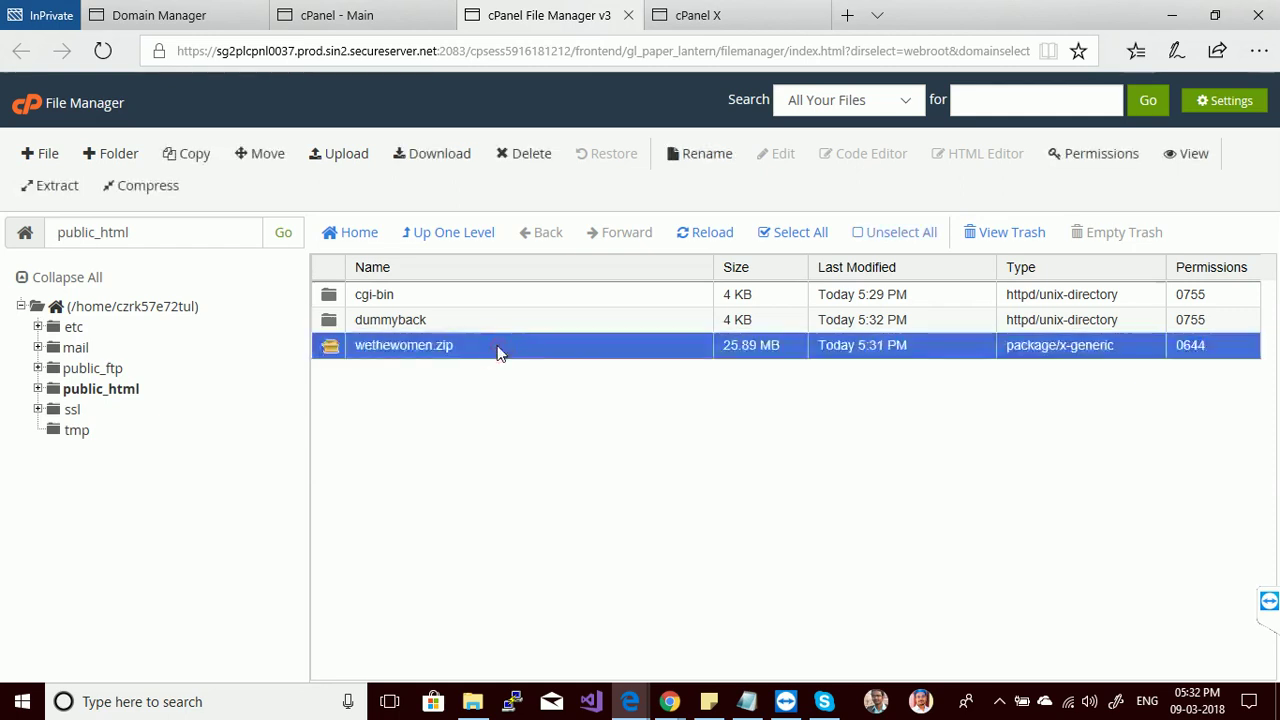
key("shift+F10")
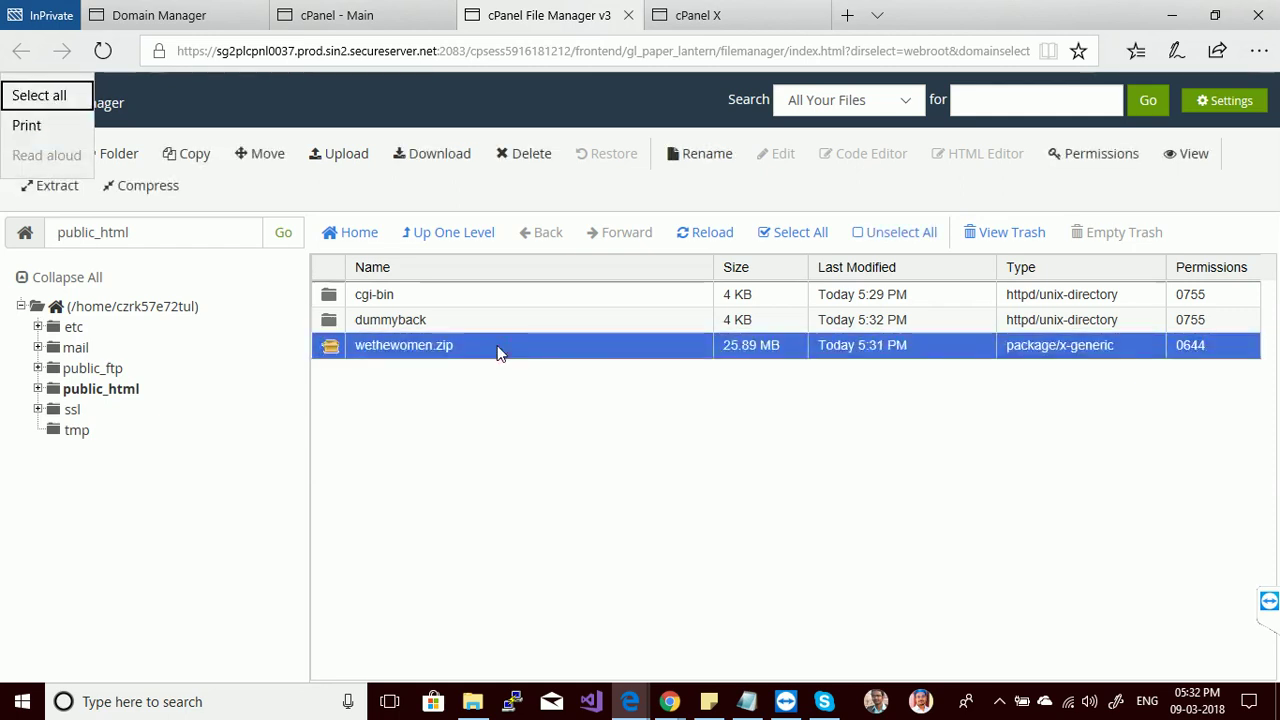
left_click(615, 184)
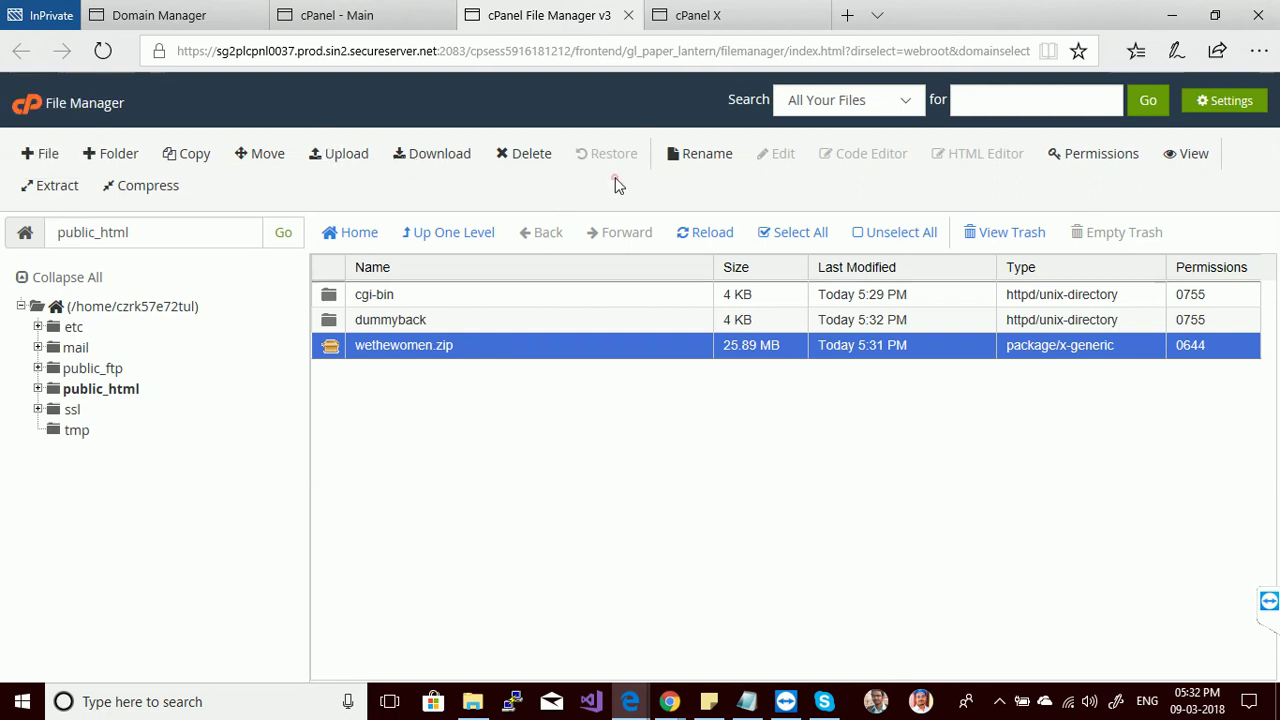
left_click(70, 192)
left_click(765, 472)
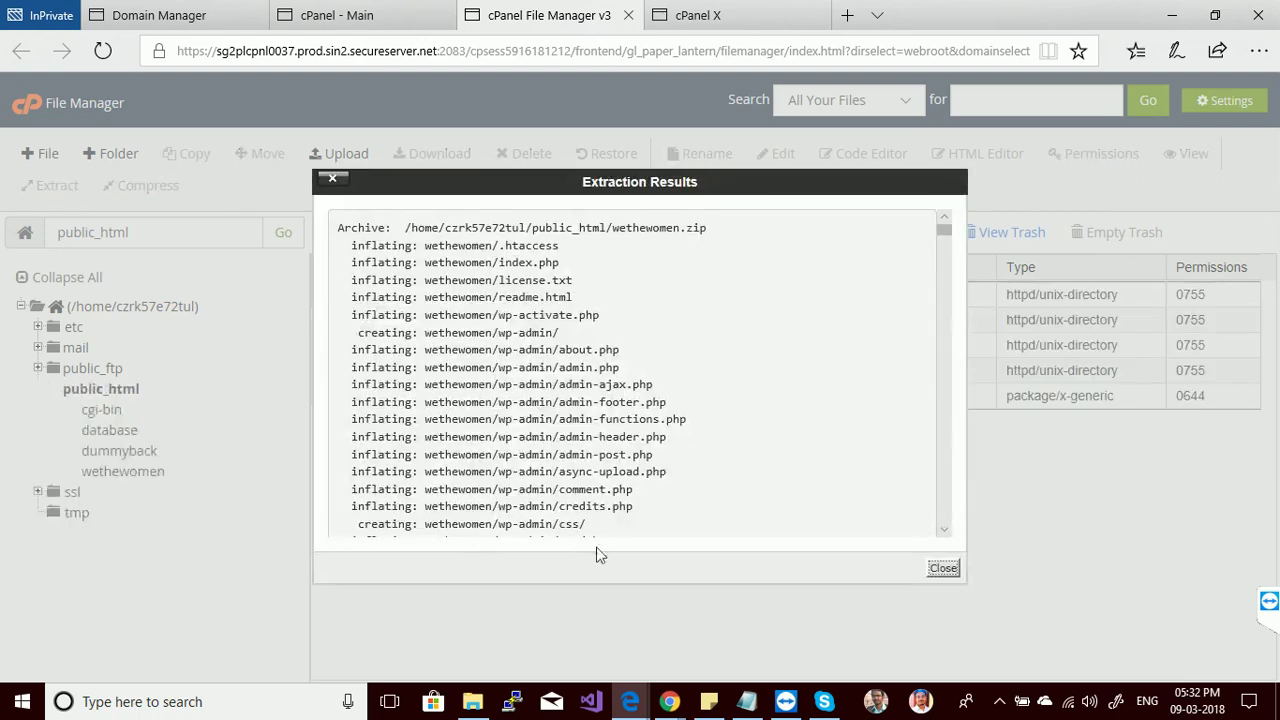
left_click(943, 569)
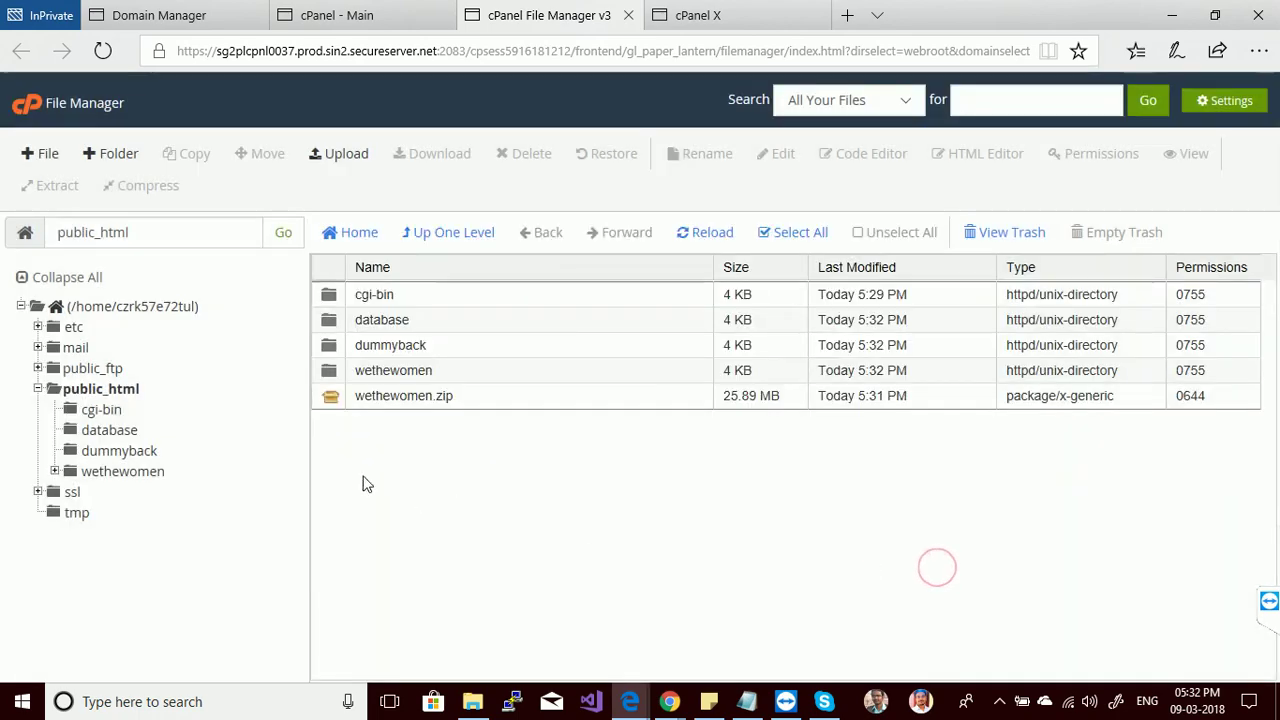
- Copy all files from the wethewomen folder to /public_html and verify them there
double_click(328, 374)
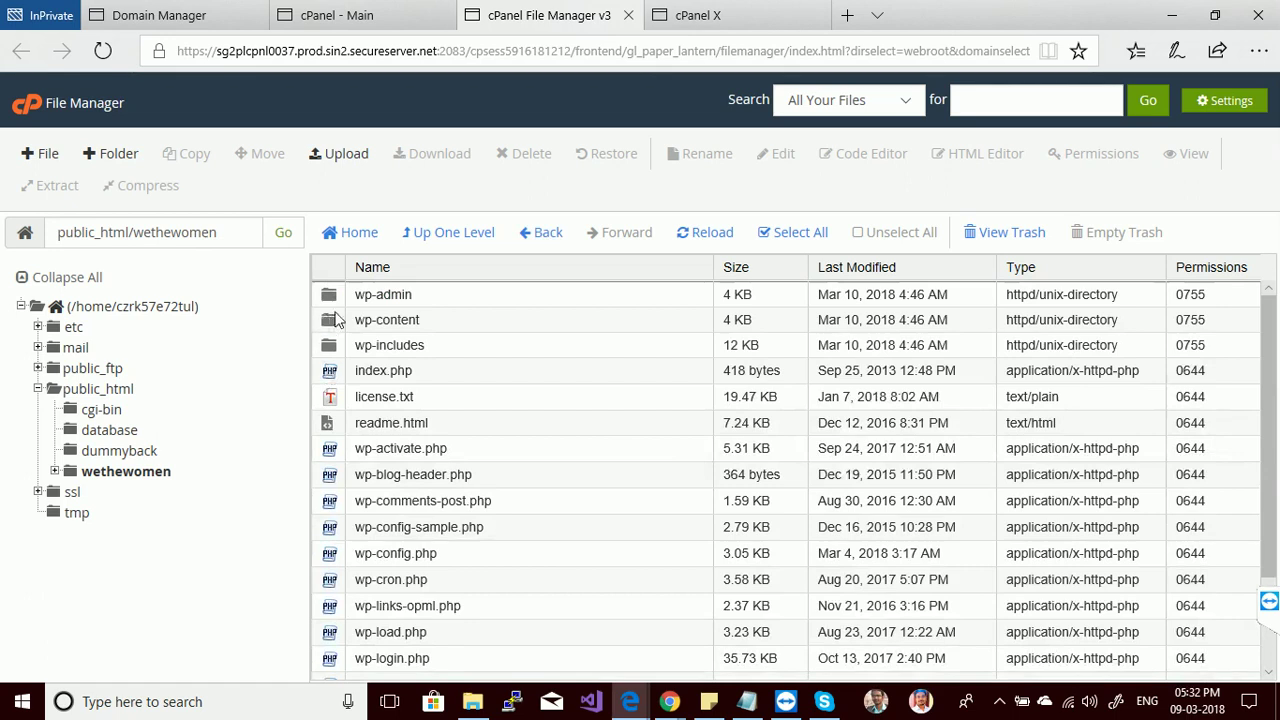
left_click(340, 300)
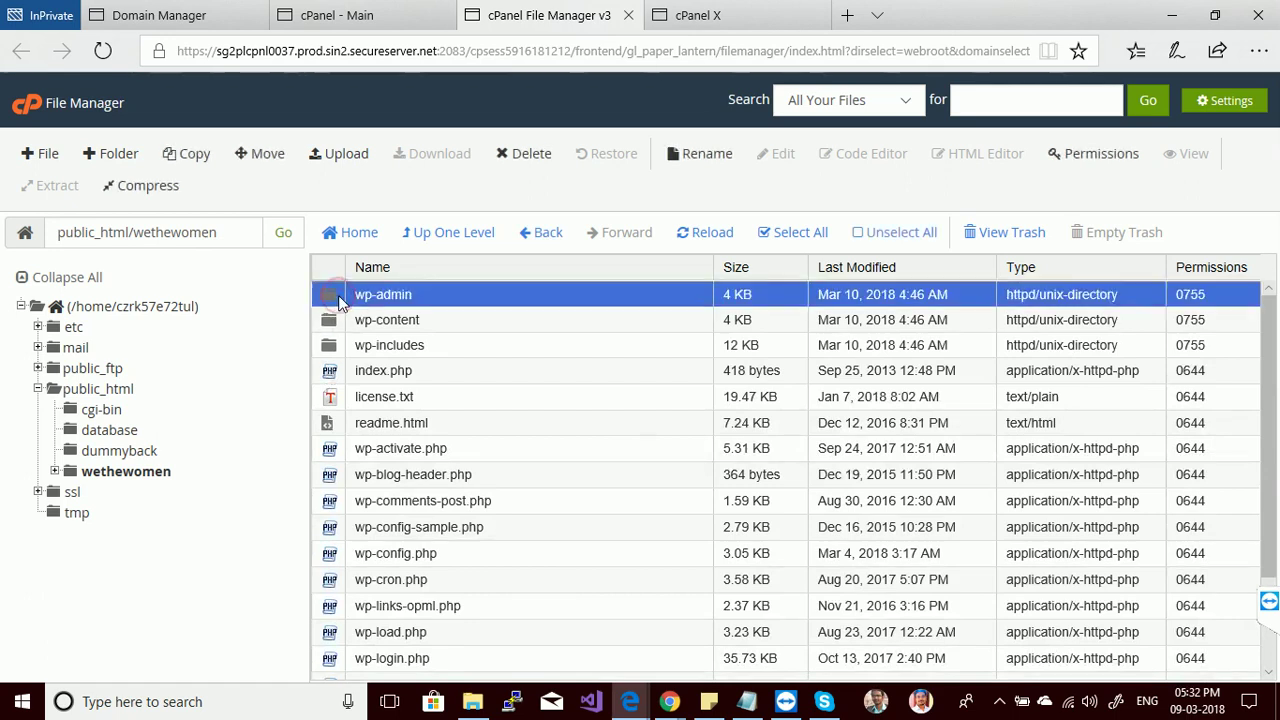
key("ctrl+a")
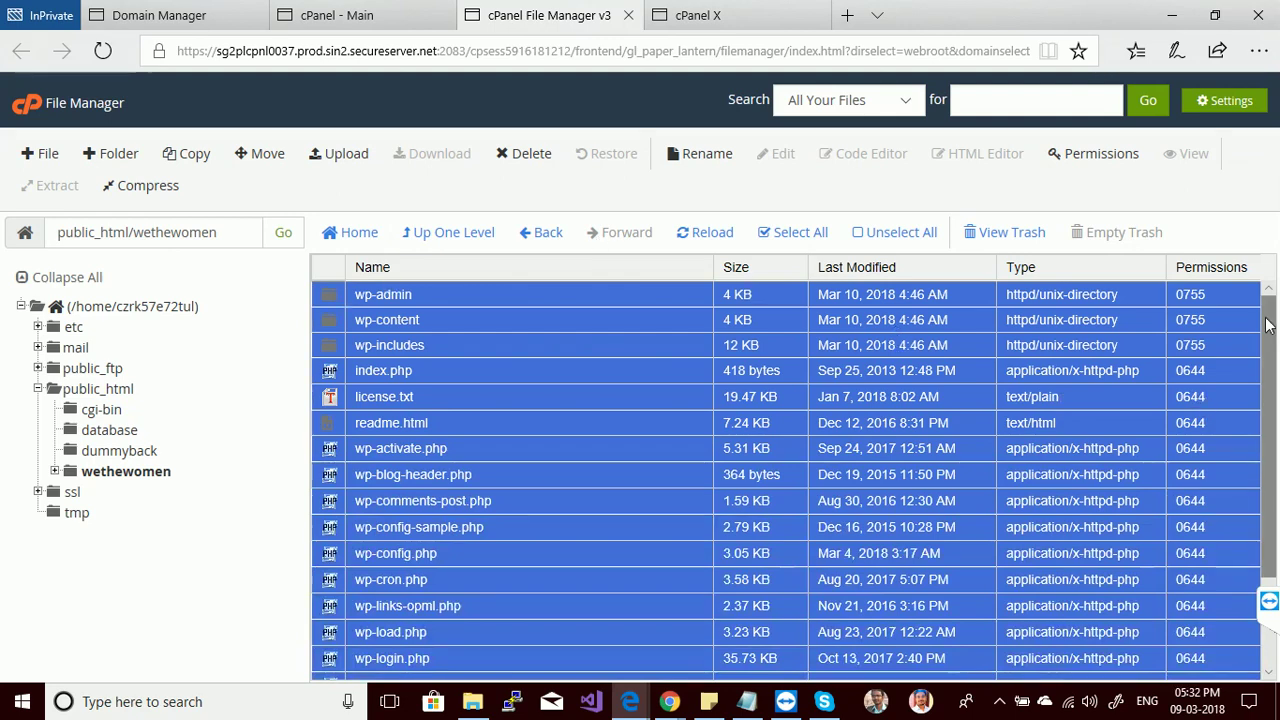
scroll(1275, 378, "down", 2)
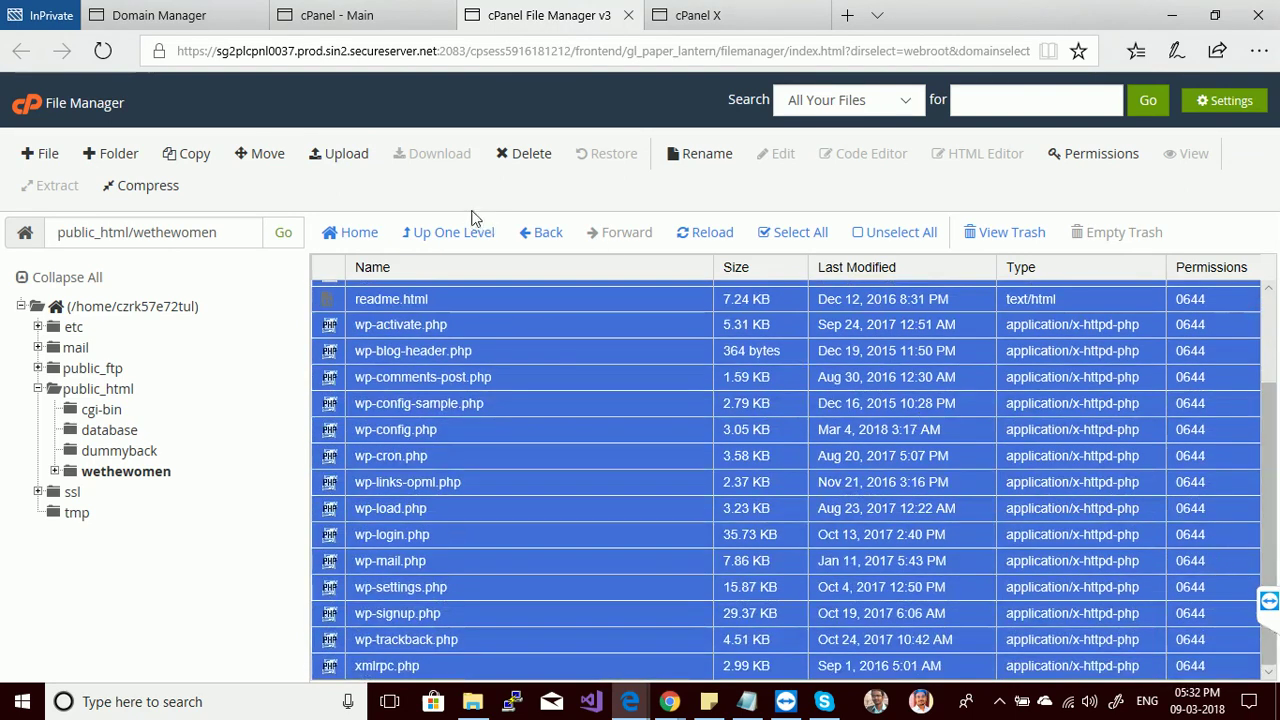
left_click(184, 155)
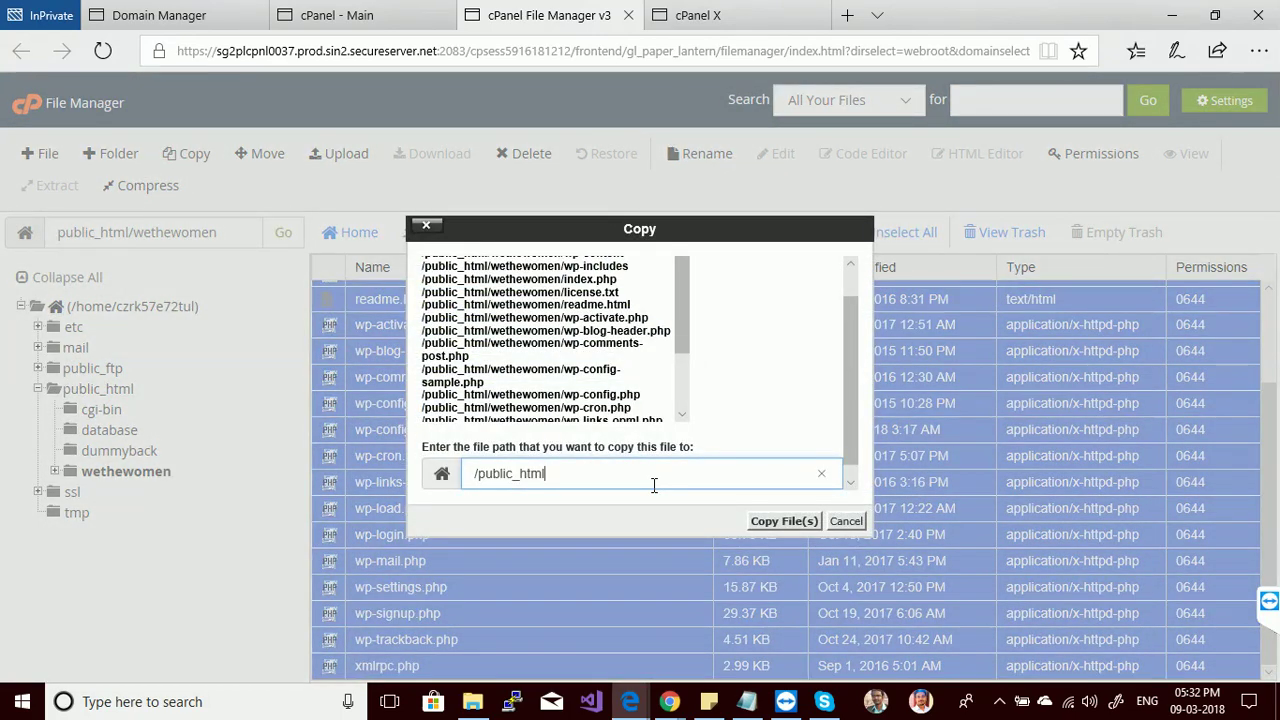
left_click(784, 521)
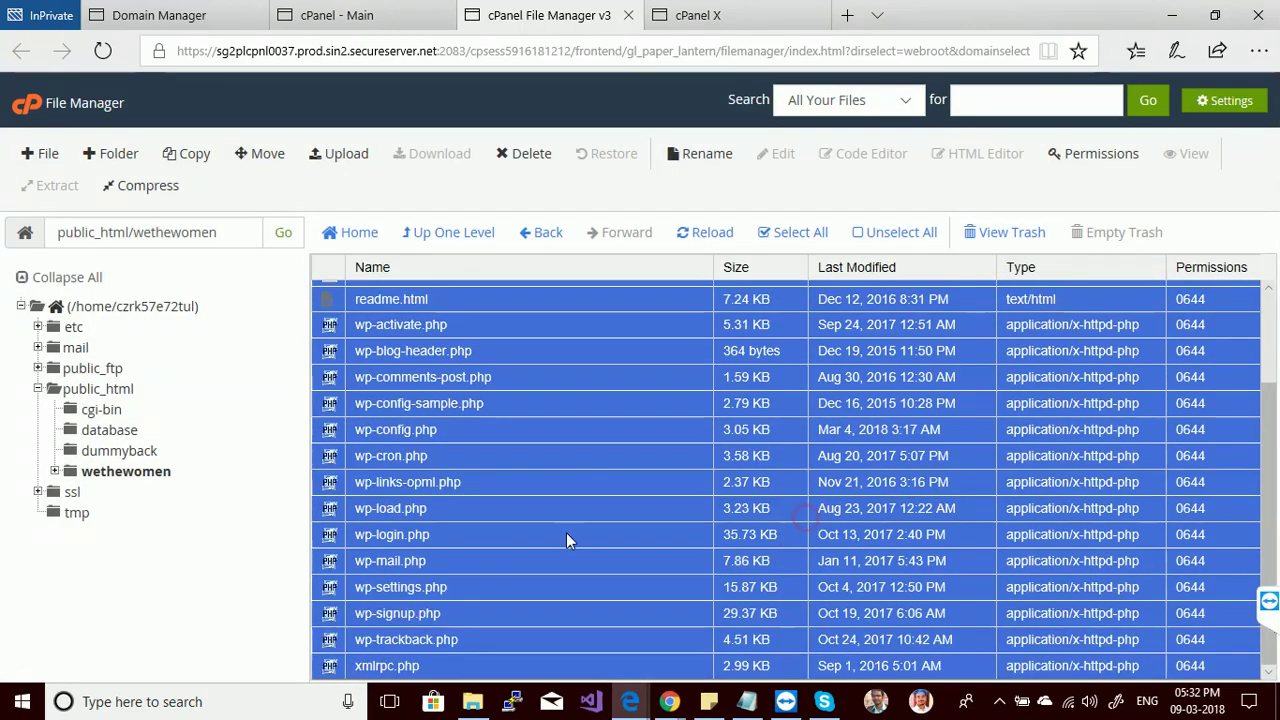
left_click(97, 390)
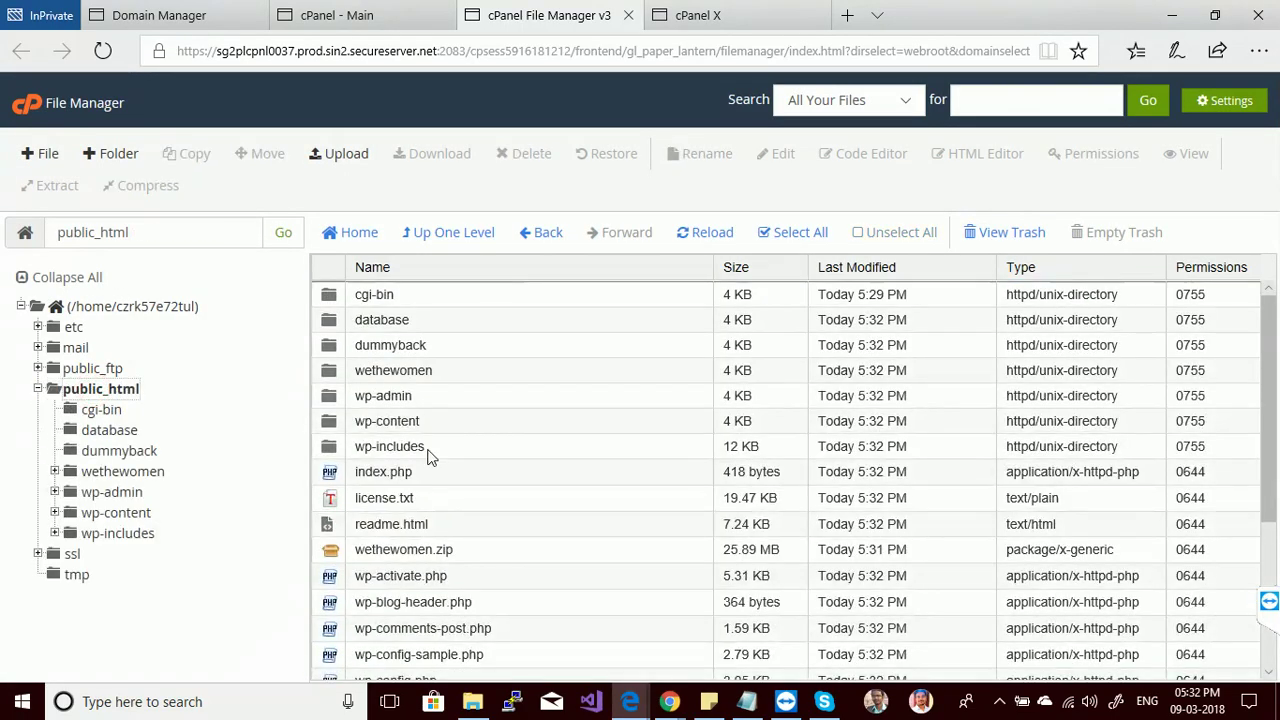
scroll(445, 492, "down", 3)
scroll(469, 506, "up", 3)
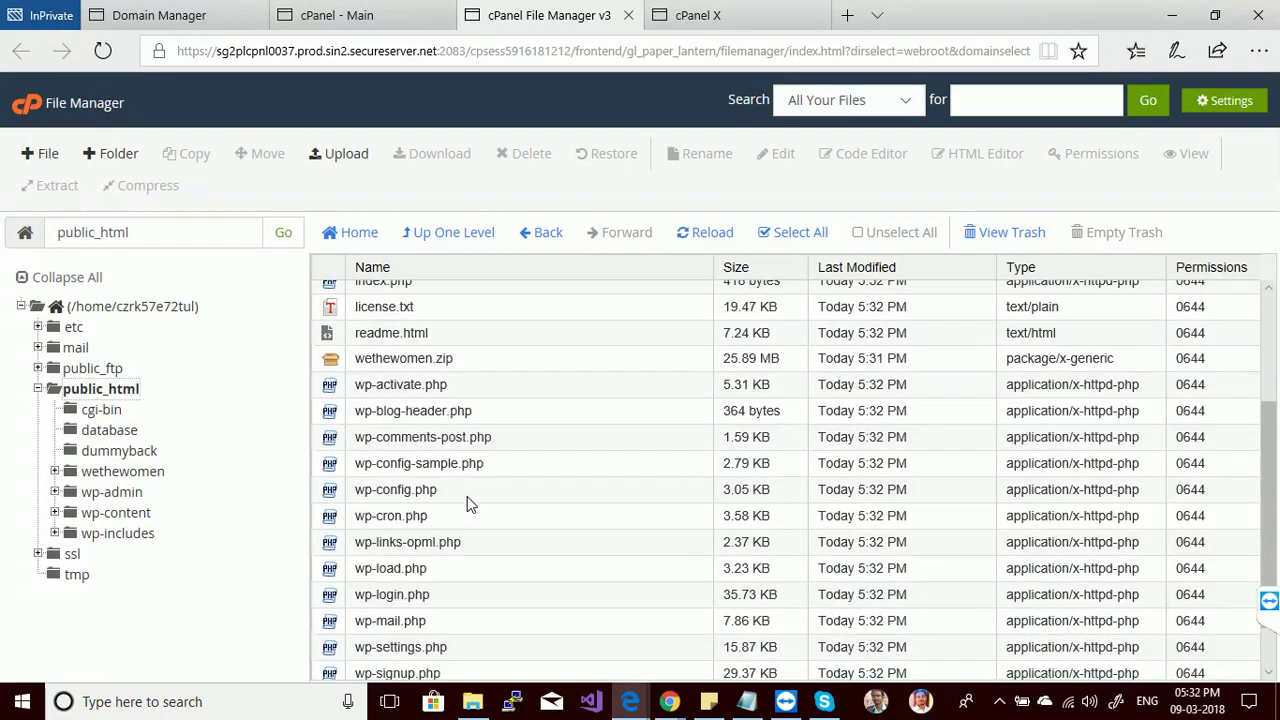
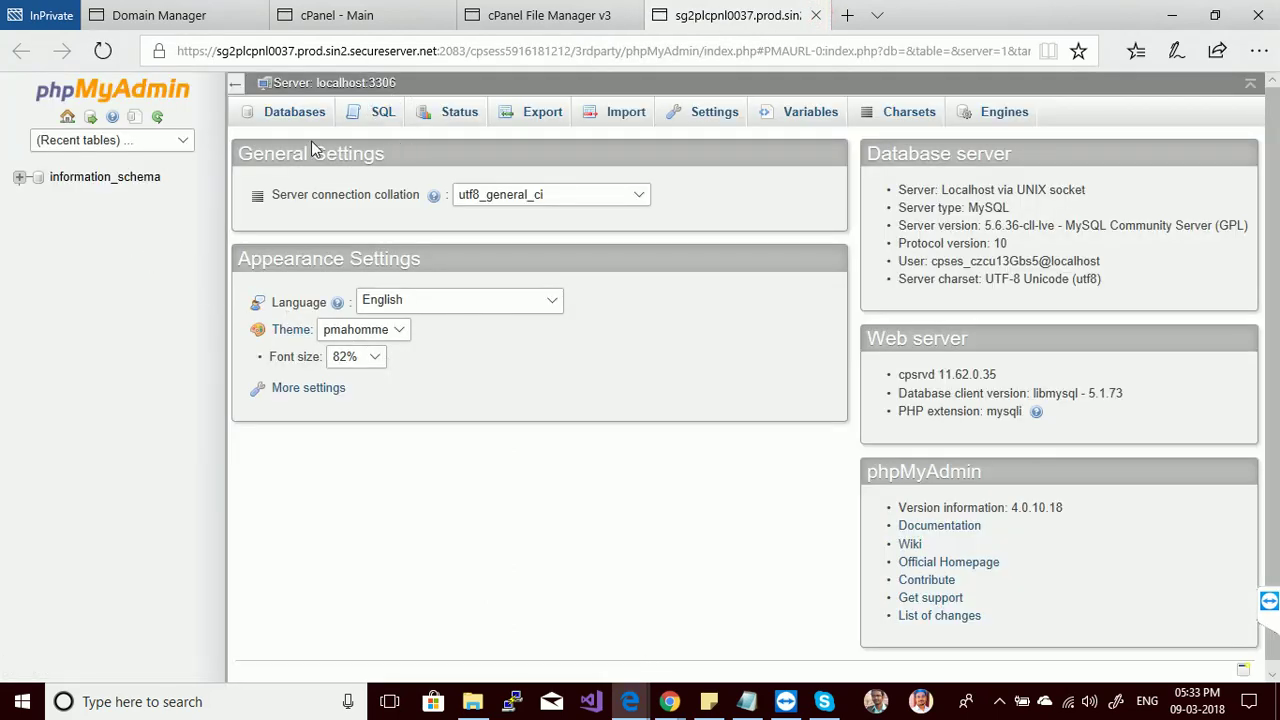
- Download wethewomen.sql from public_html/database to the computer
left_click(508, 18)
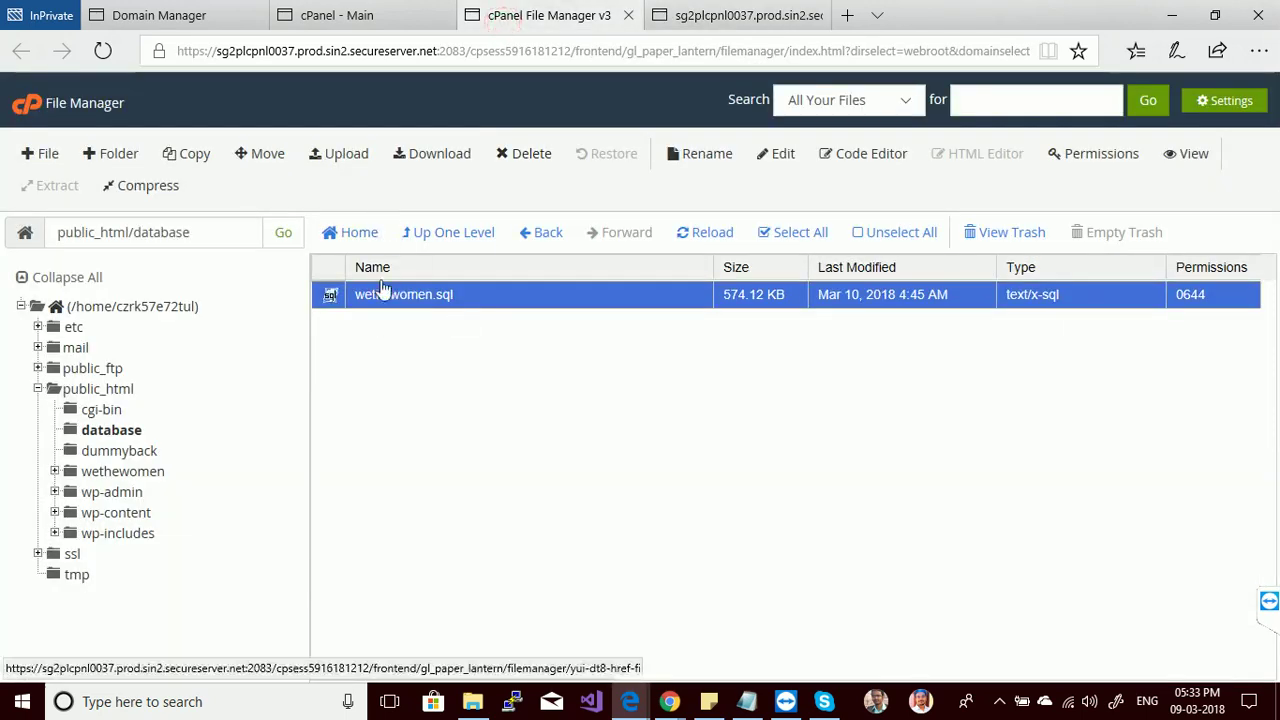
left_click(330, 297)
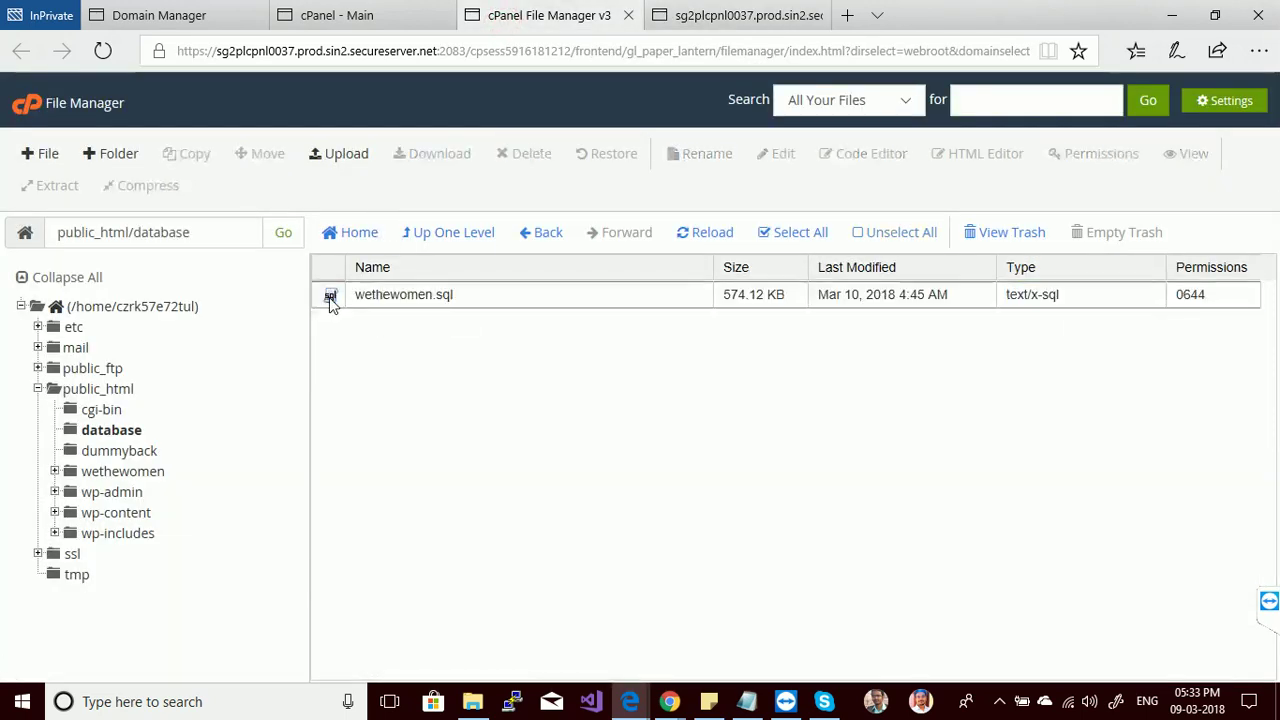
left_click(341, 294)
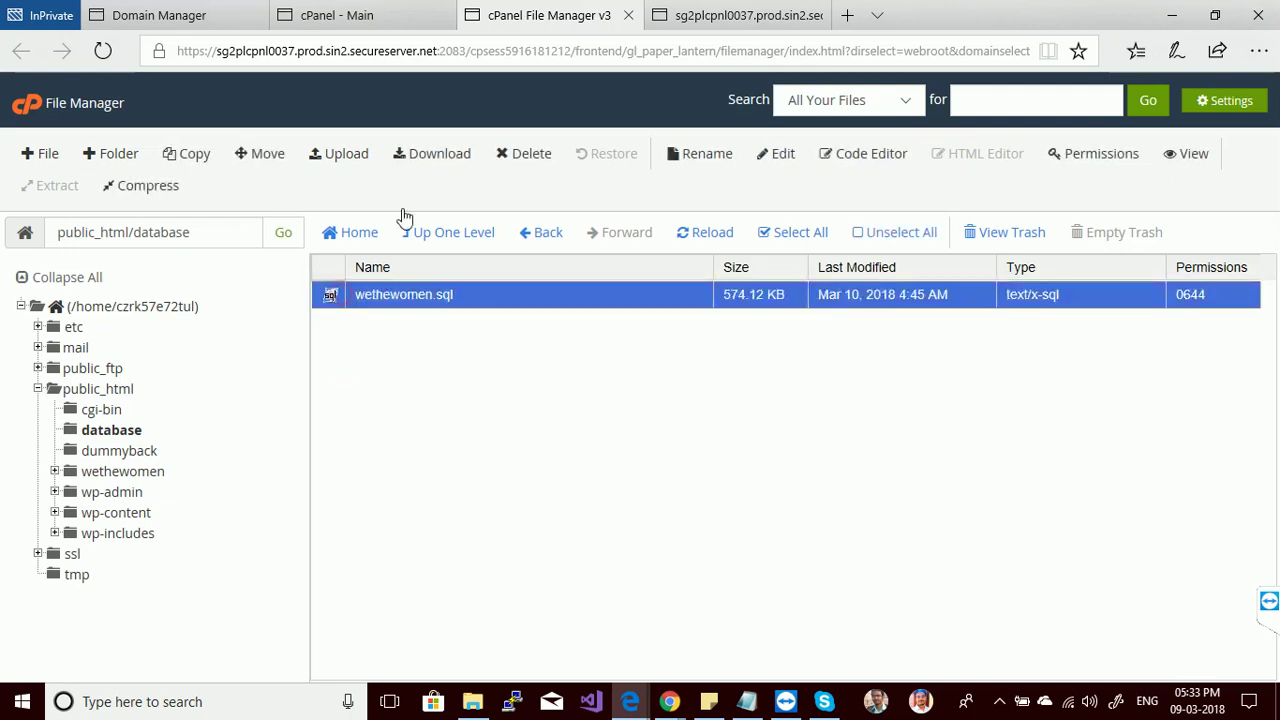
left_click(427, 158)
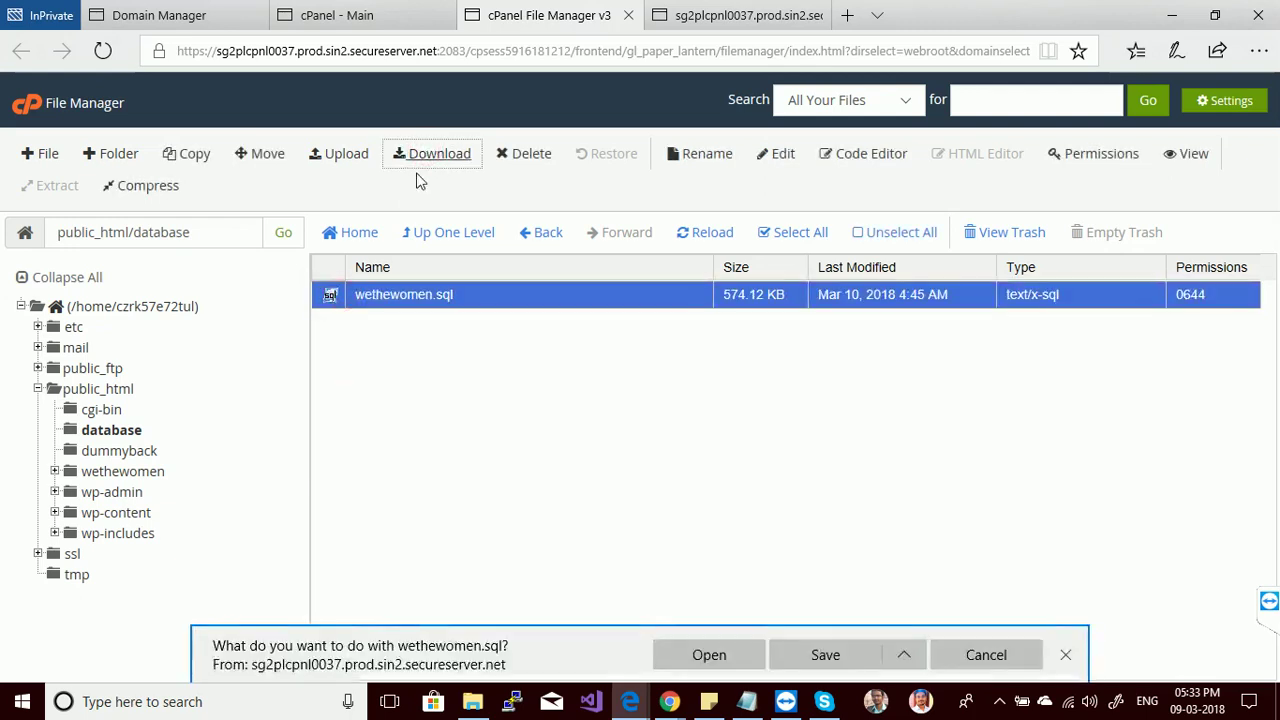
left_click(805, 654)
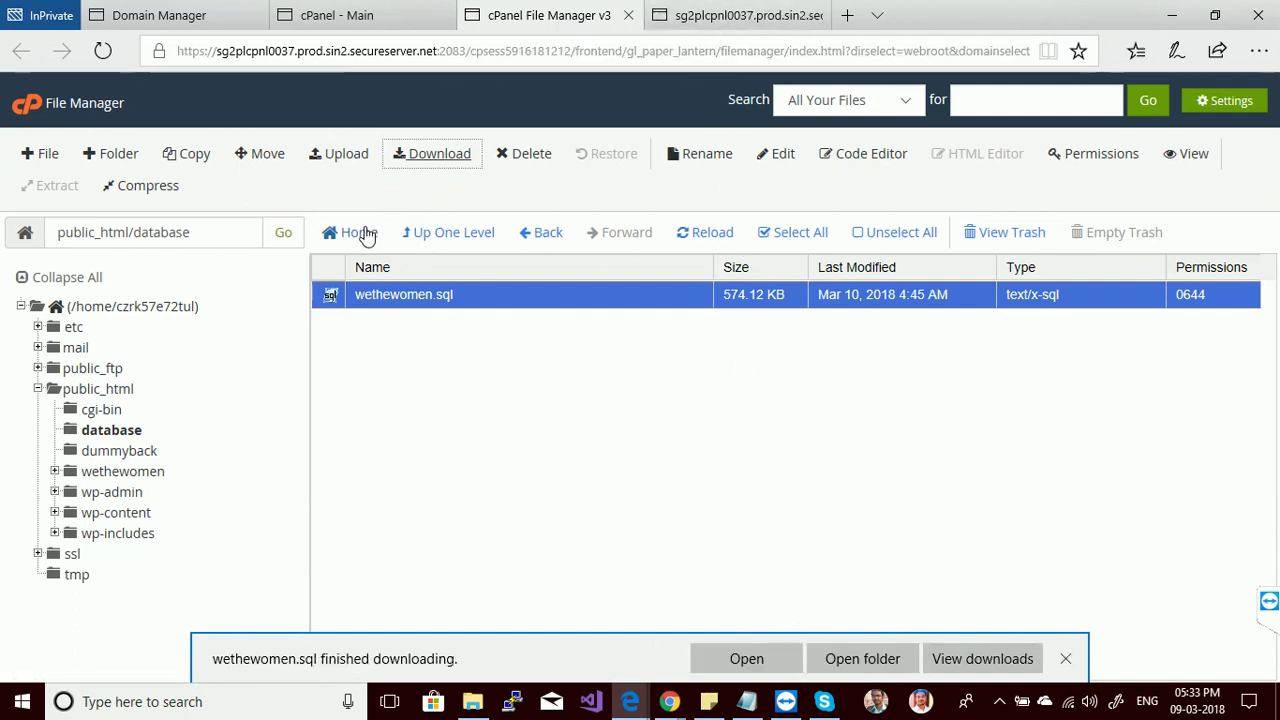
- Open the public_html folder and select wp-config.php, dismissing its download prompt
left_click(98, 389)
scroll(410, 580, "down", 3)
double_click(450, 564)
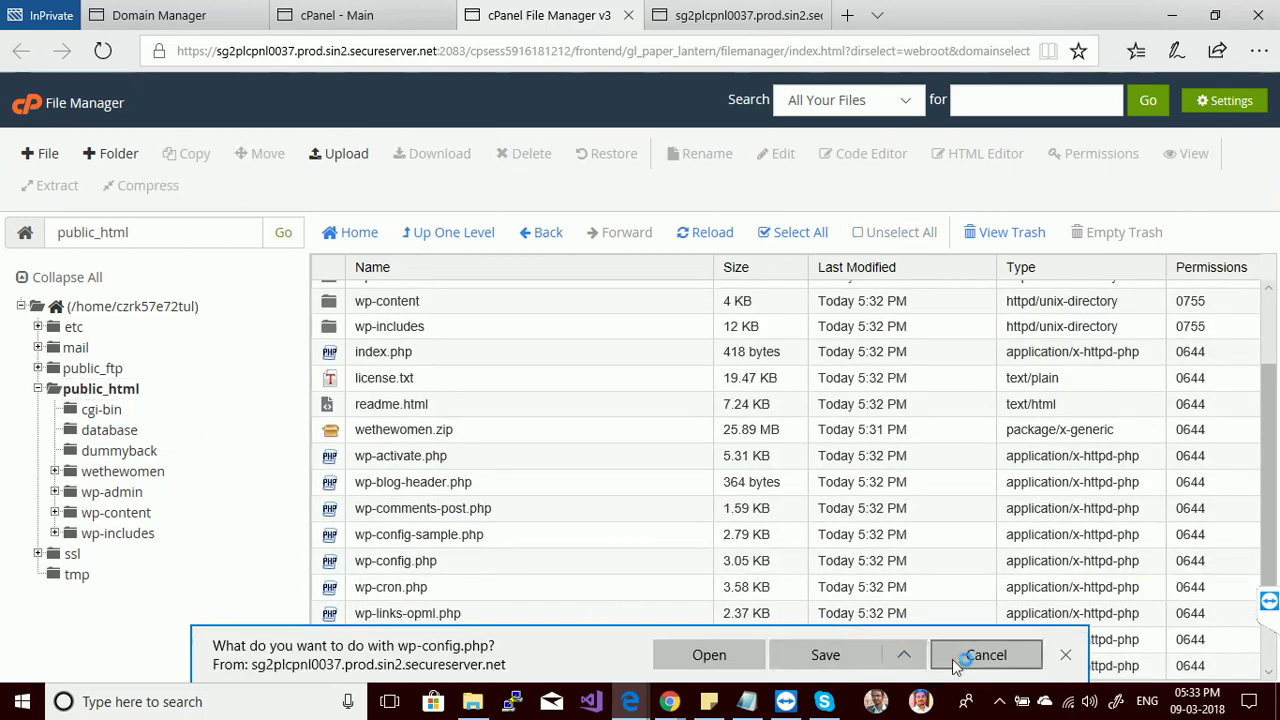
left_click(955, 658)
left_click(463, 568)
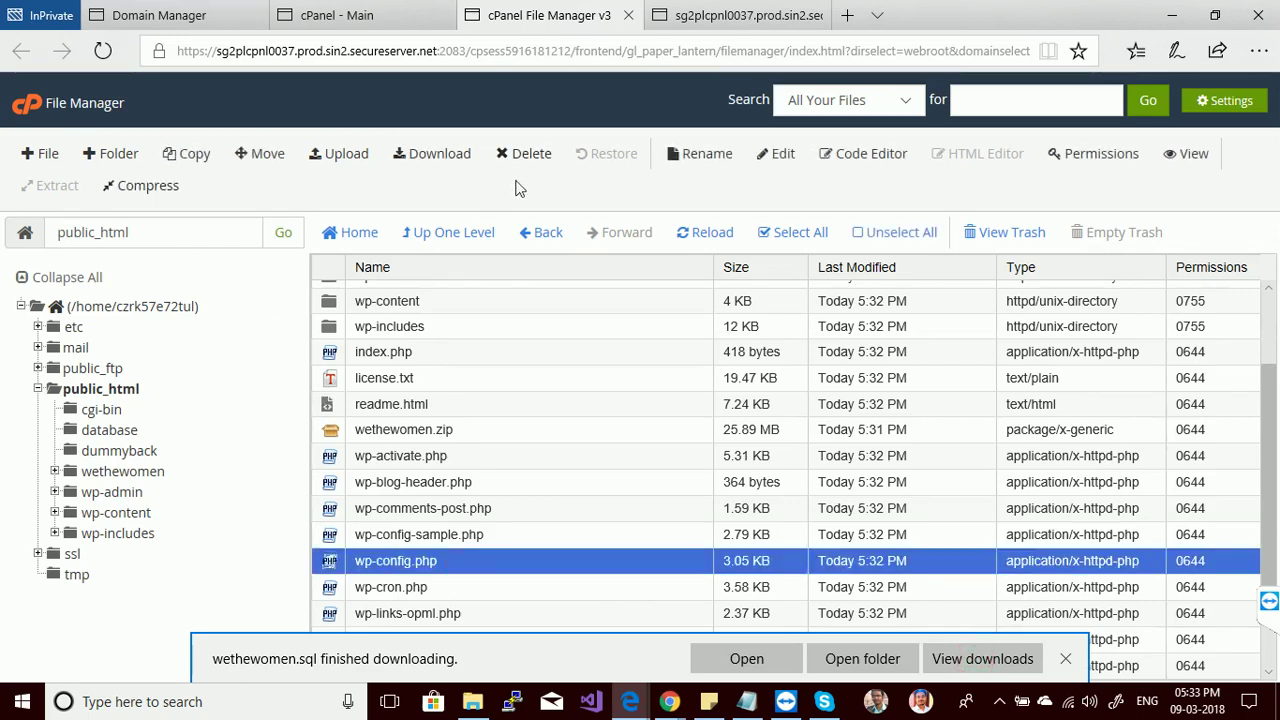
- Open wp-config.php in the text editor and highlight the DB_NAME value wethewomen
left_click(778, 153)
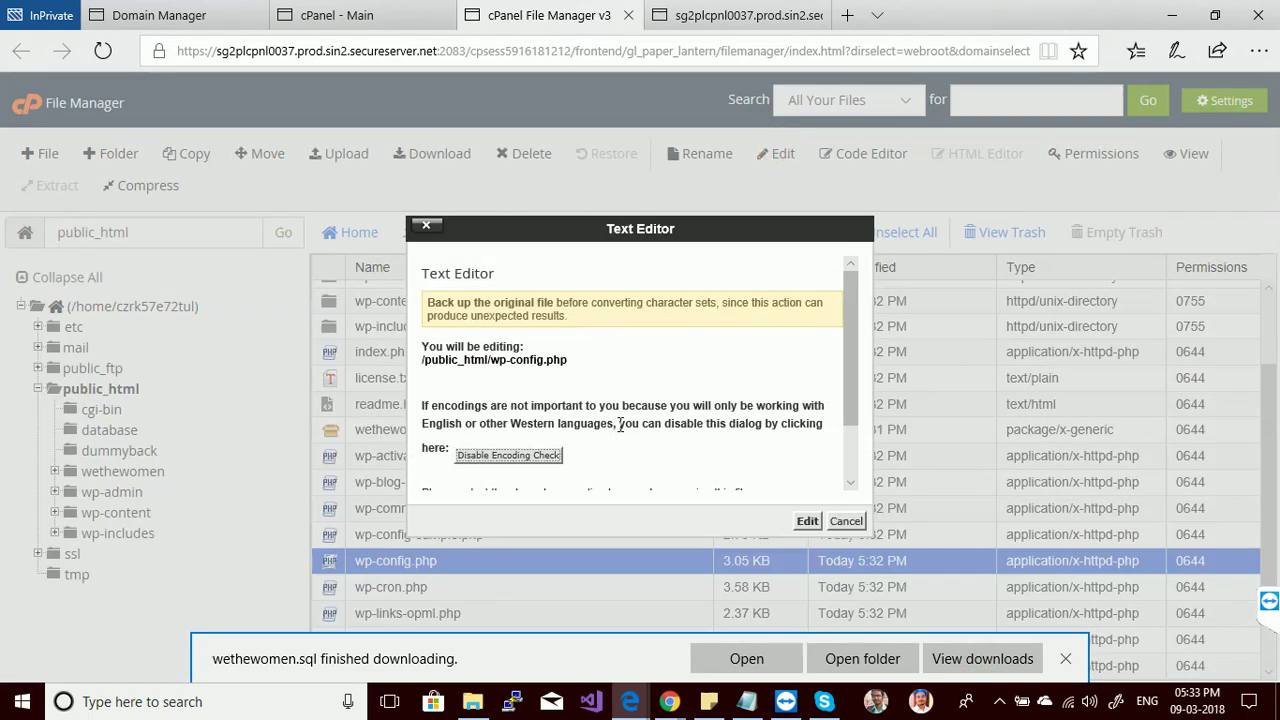
left_click(808, 520)
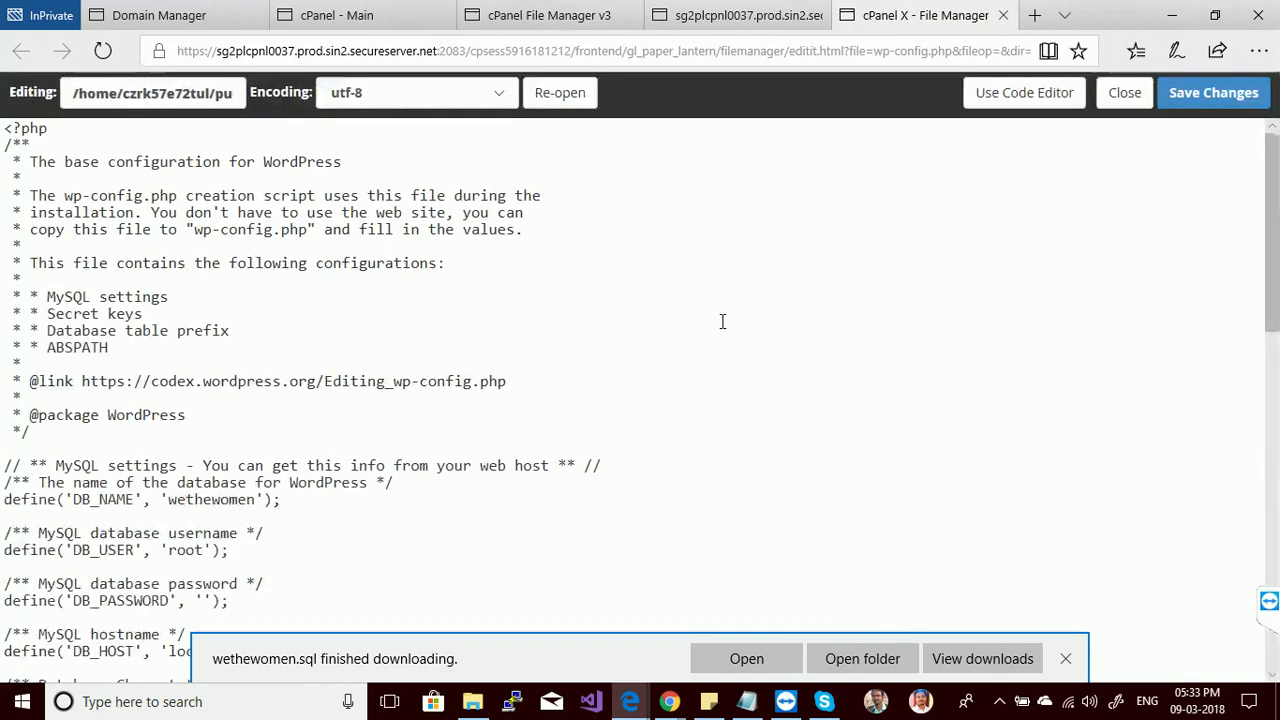
scroll(377, 471, "down", 3)
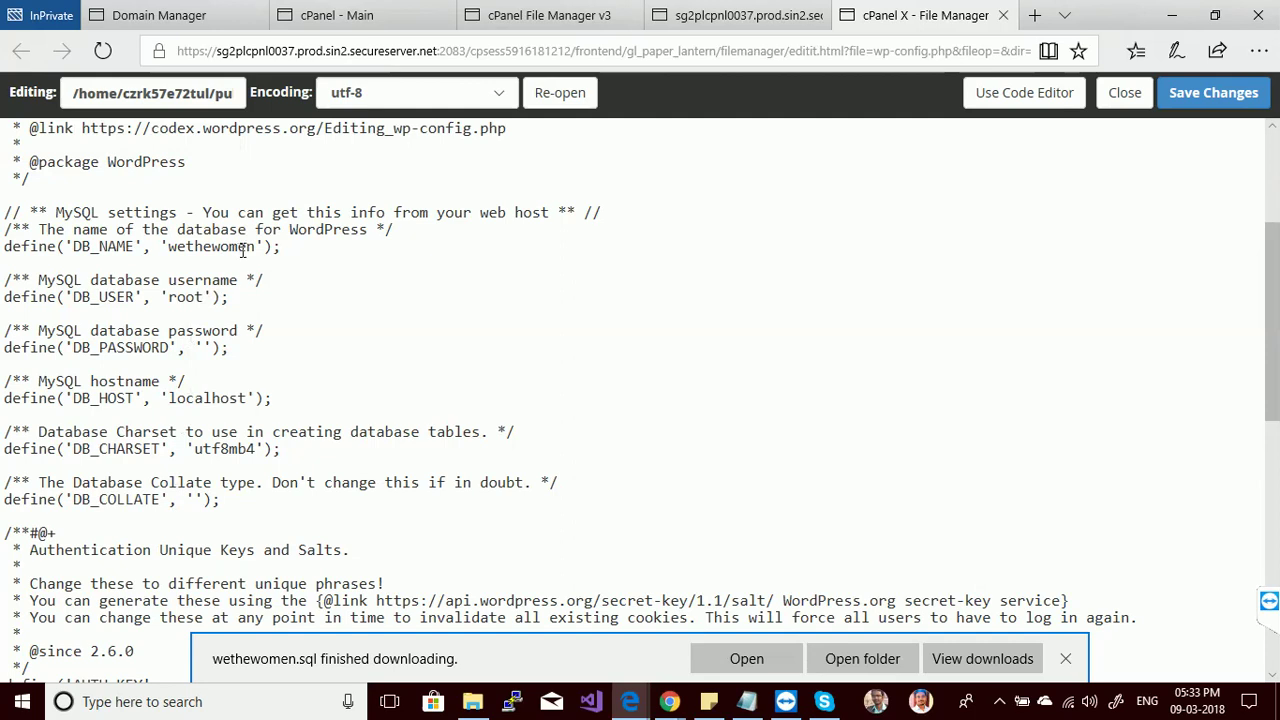
left_click_drag(255, 246, 172, 246)
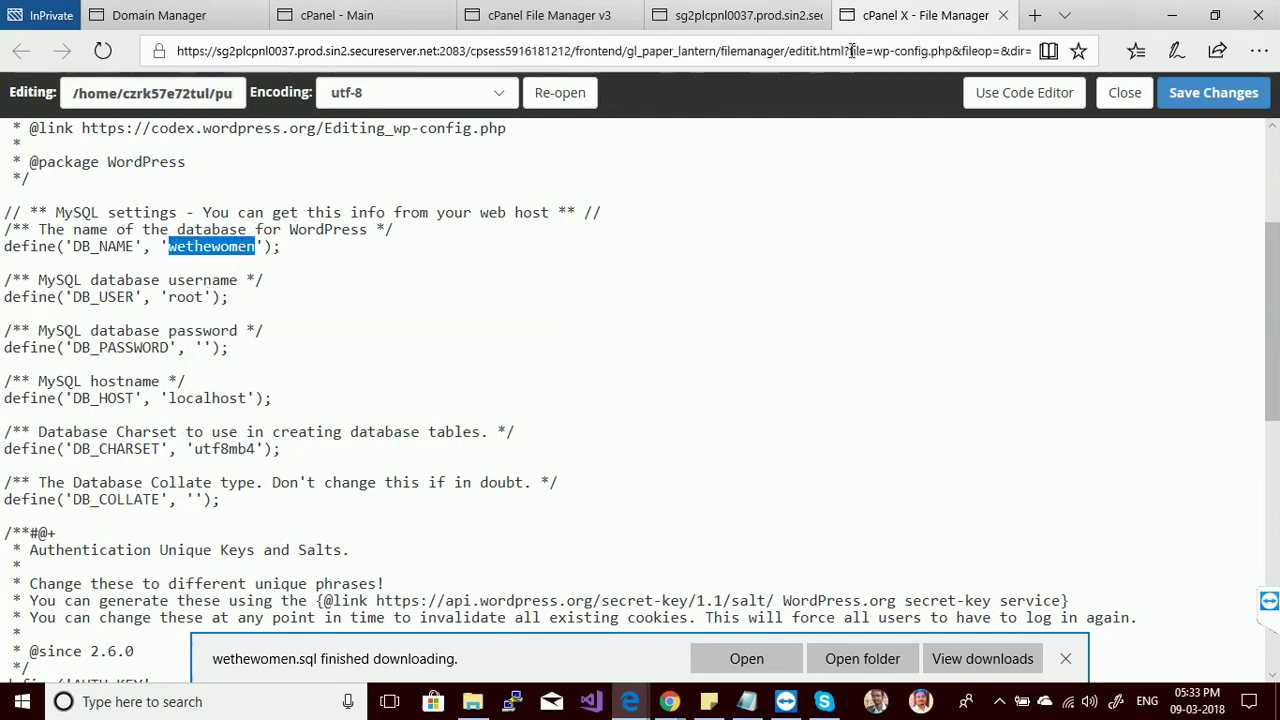
left_click(737, 15)
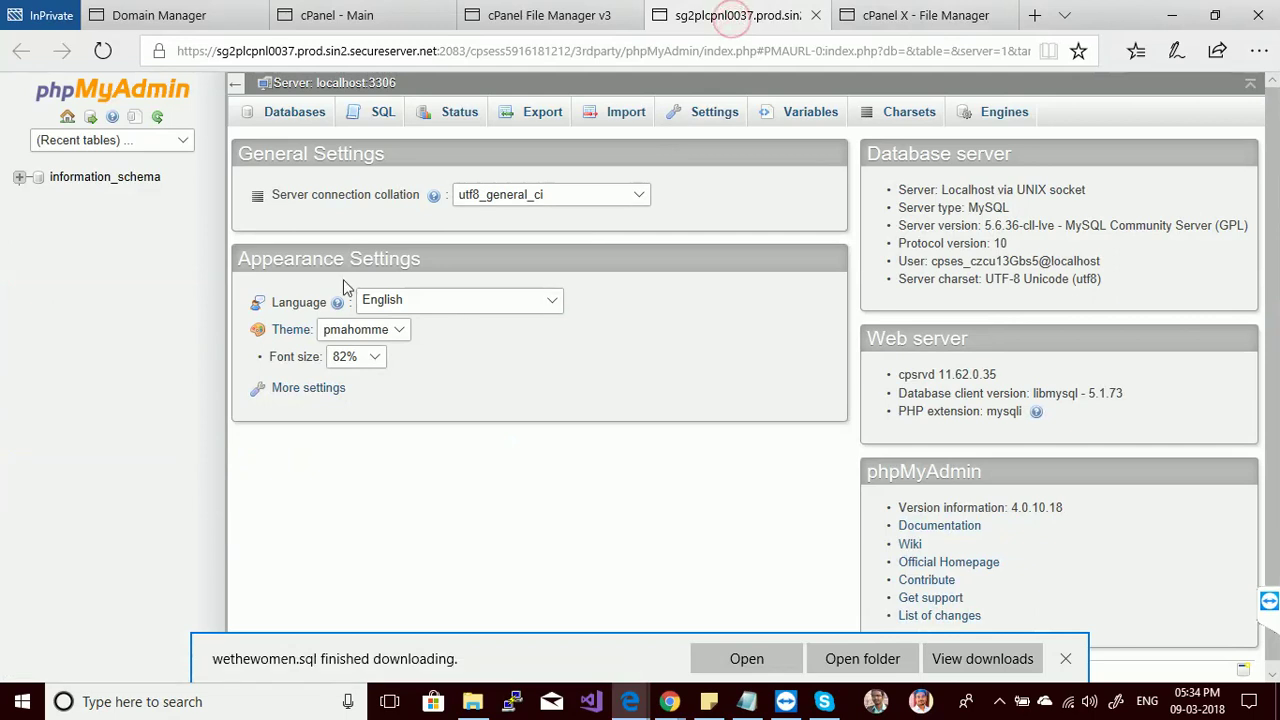
- List phpMyAdmin's databases, confirming only information_schema exists
left_click(300, 113)
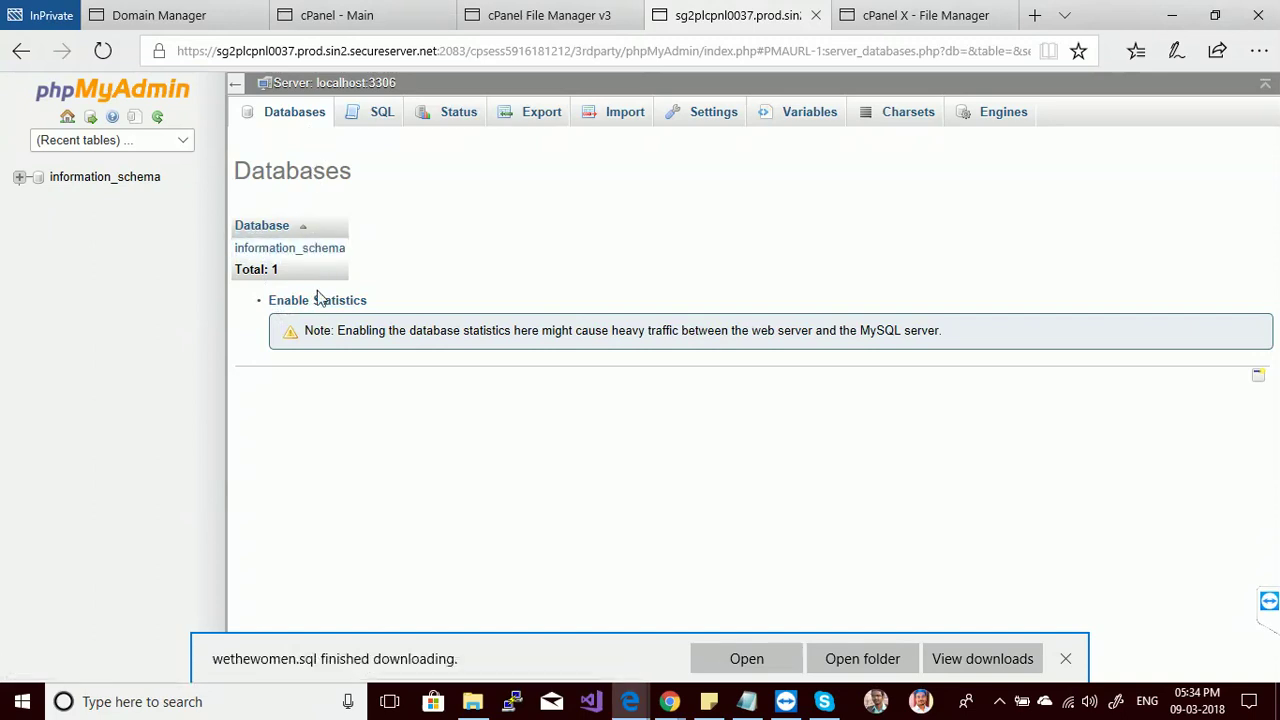
left_click(20, 178)
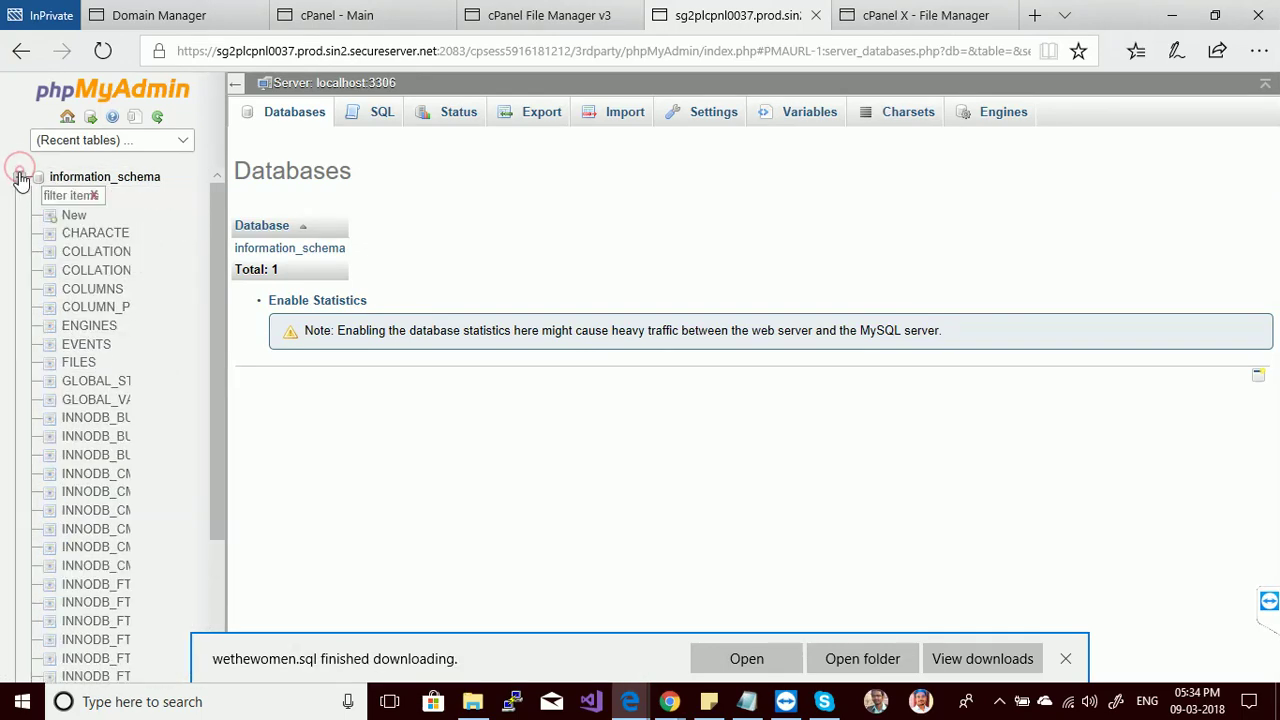
left_click(20, 177)
- Go to the cPanel main page and open MySQL Databases
left_click(560, 15)
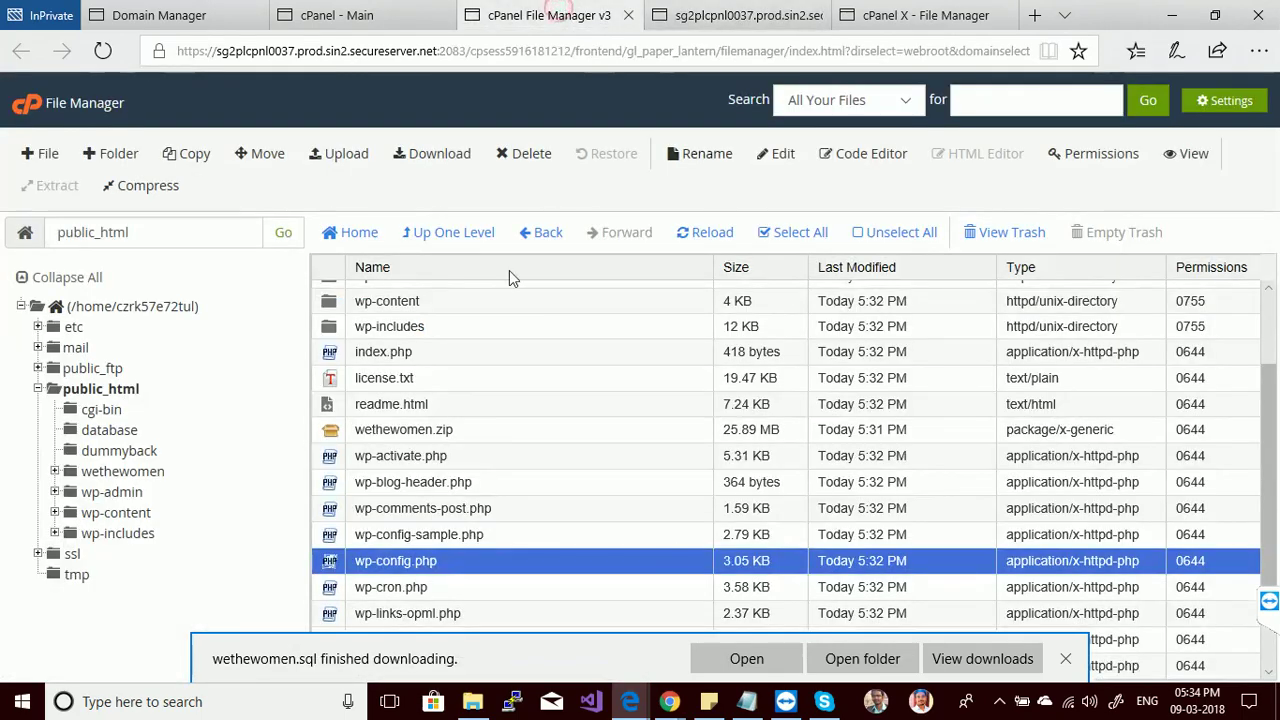
left_click(335, 15)
left_click(768, 418)
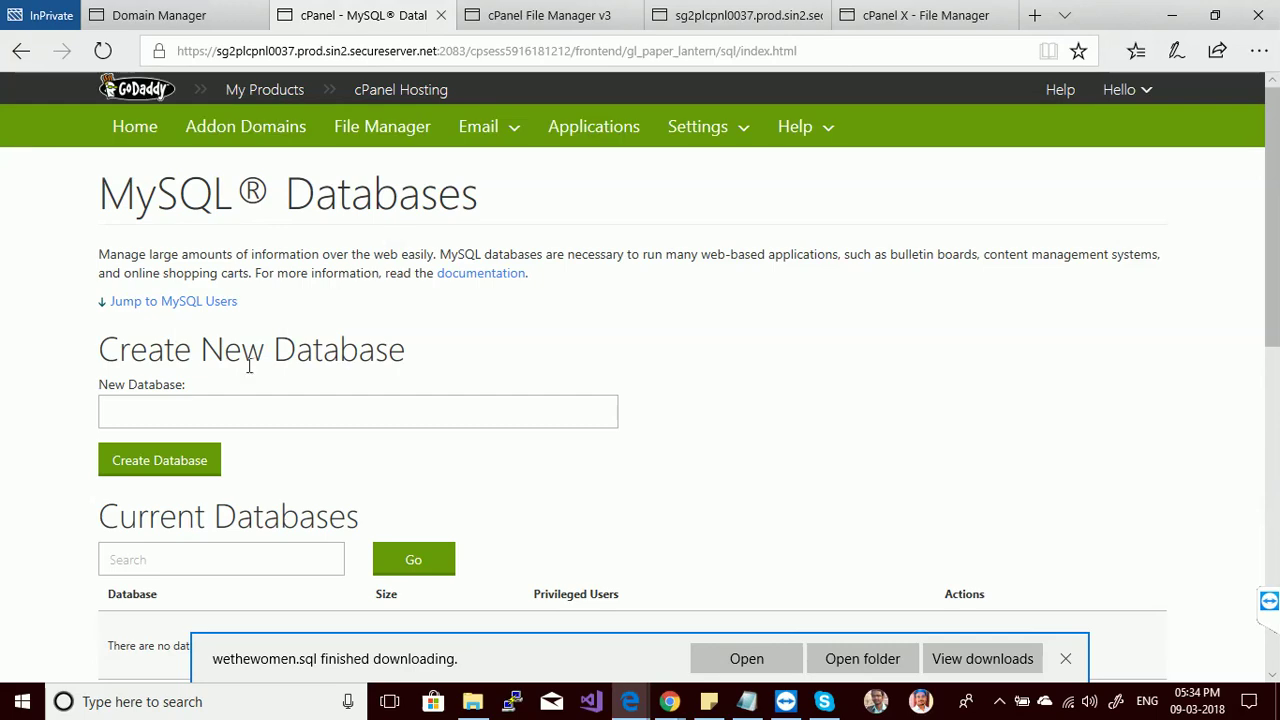
- Create a new MySQL database named wethewomen
left_click(222, 412)
type("wethewomen")
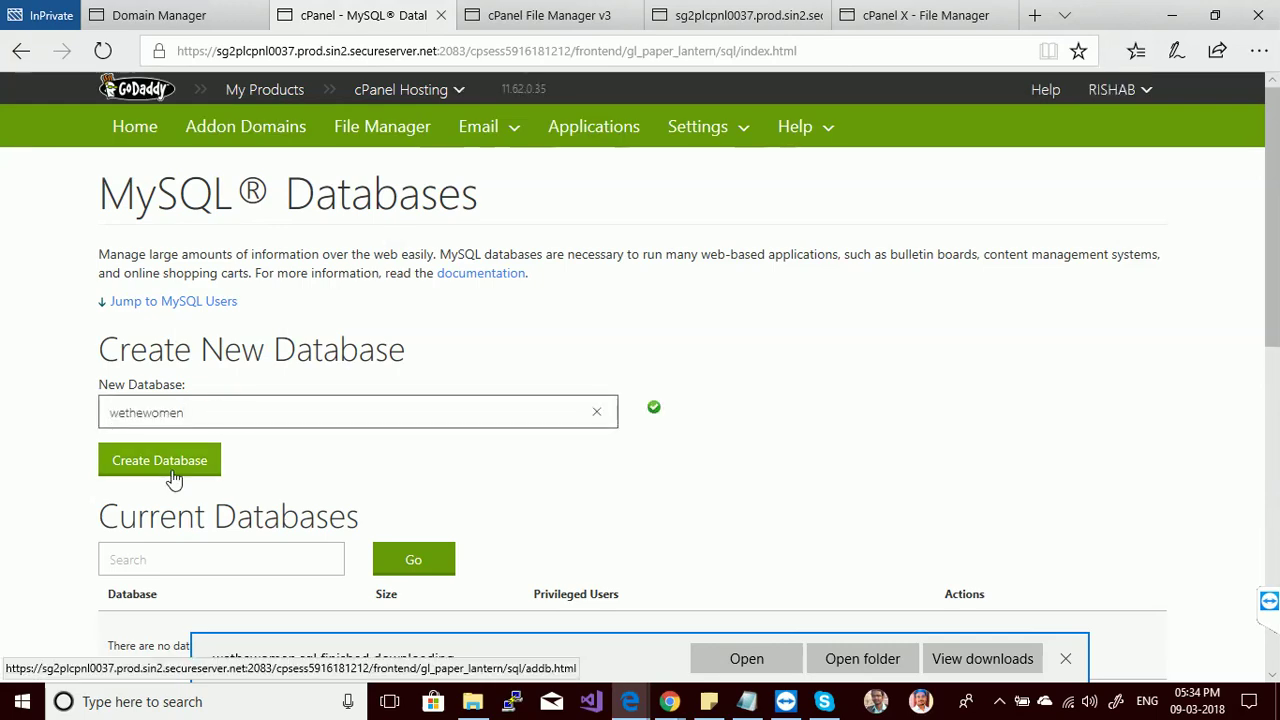
left_click(158, 452)
scroll(230, 435, "down", 5)
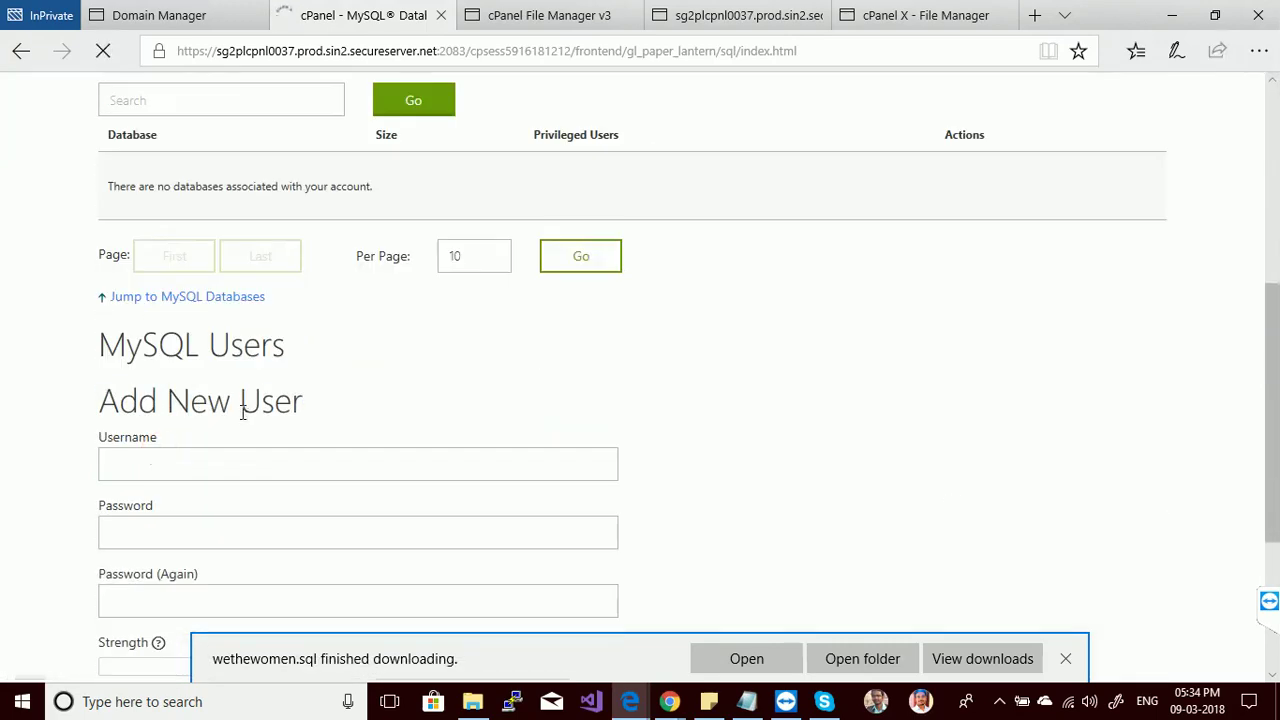
scroll(242, 413, "up", 4)
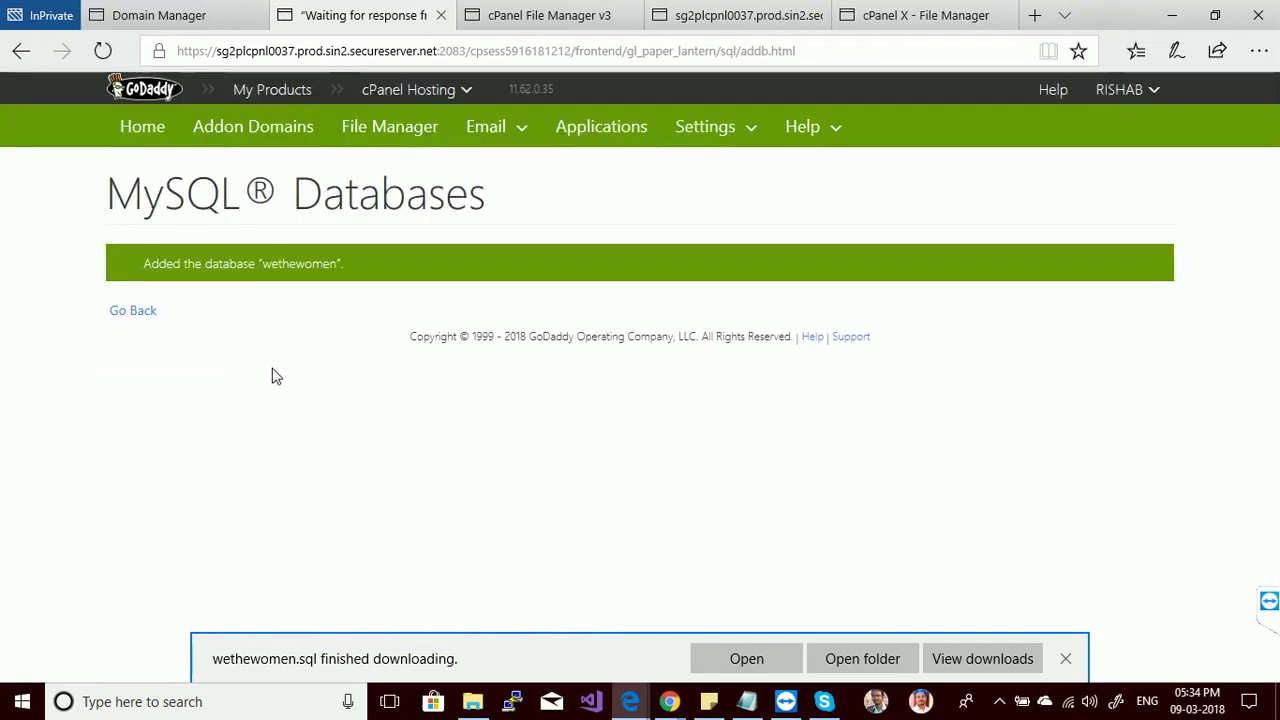
left_click(135, 317)
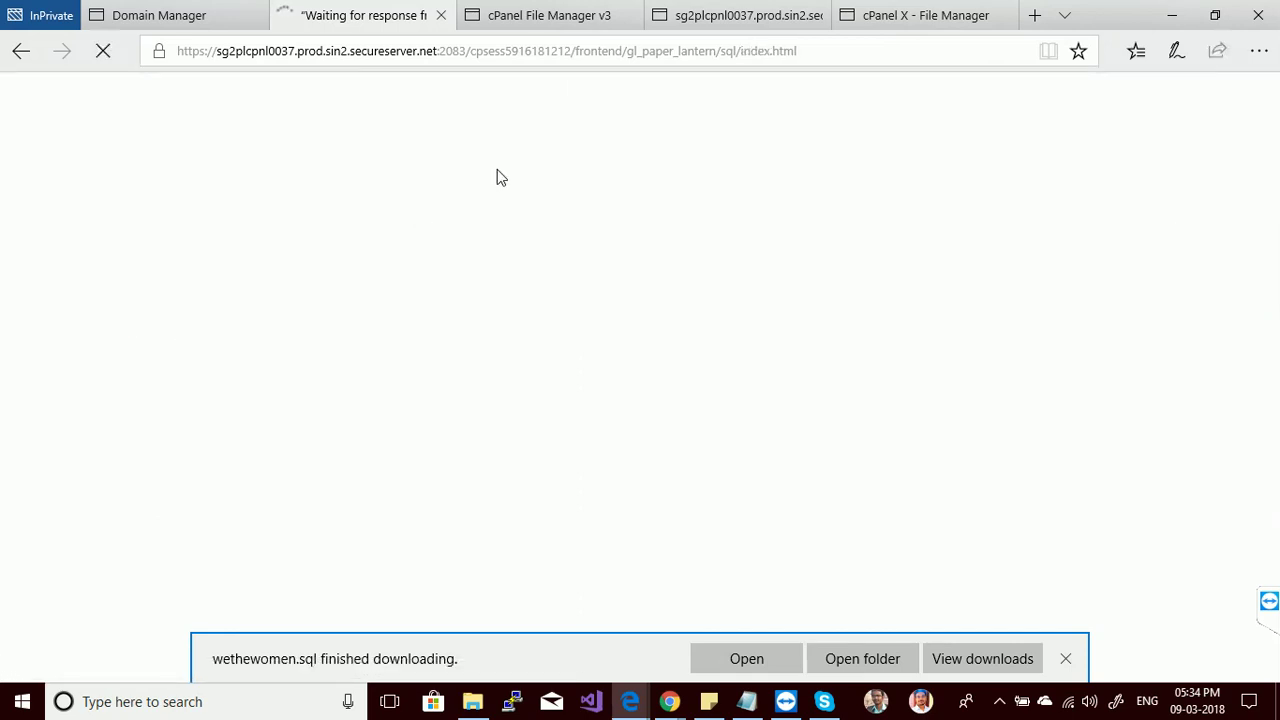
- Reload phpMyAdmin to confirm wethewomen appears in its database list
left_click(731, 16)
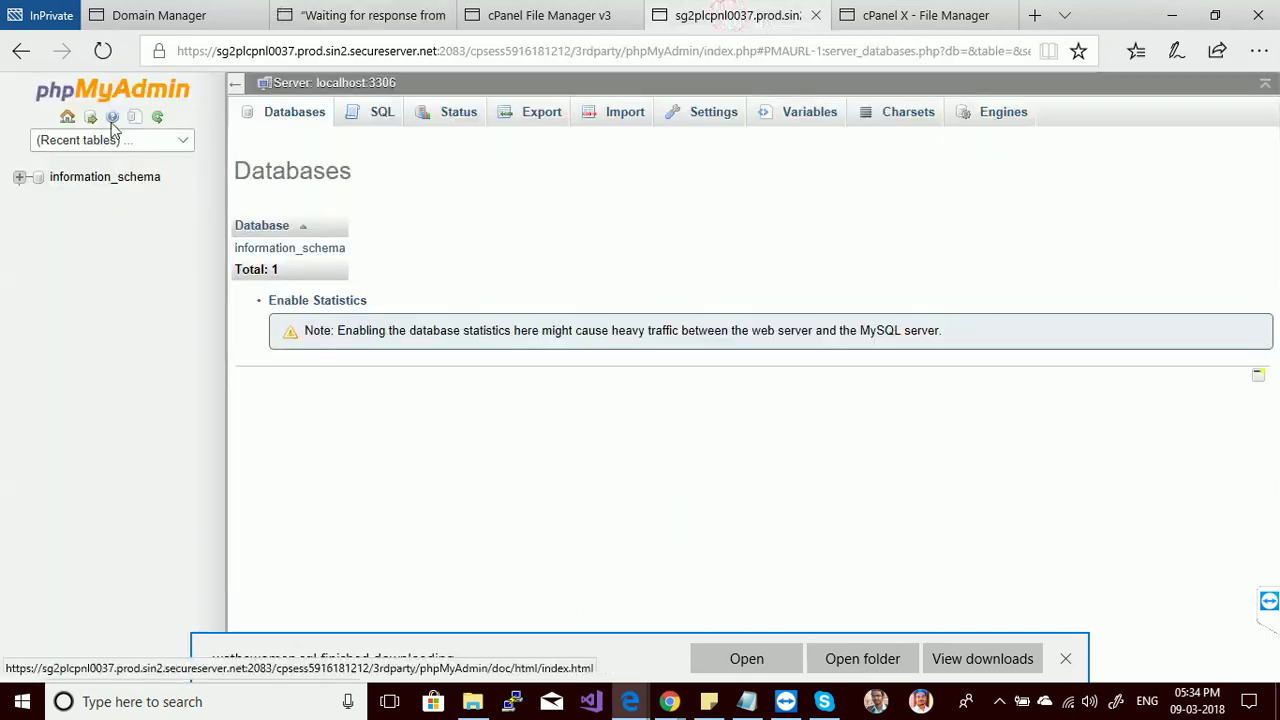
left_click(102, 51)
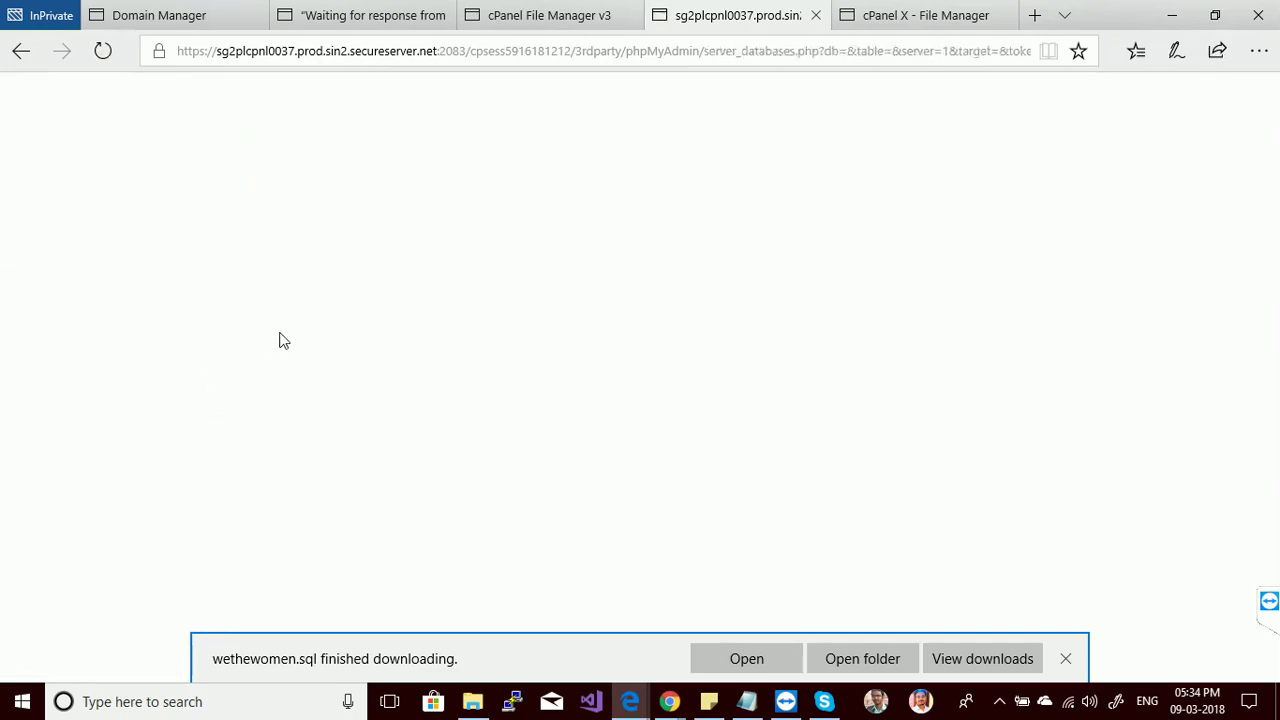
left_click(566, 12)
left_click(350, 15)
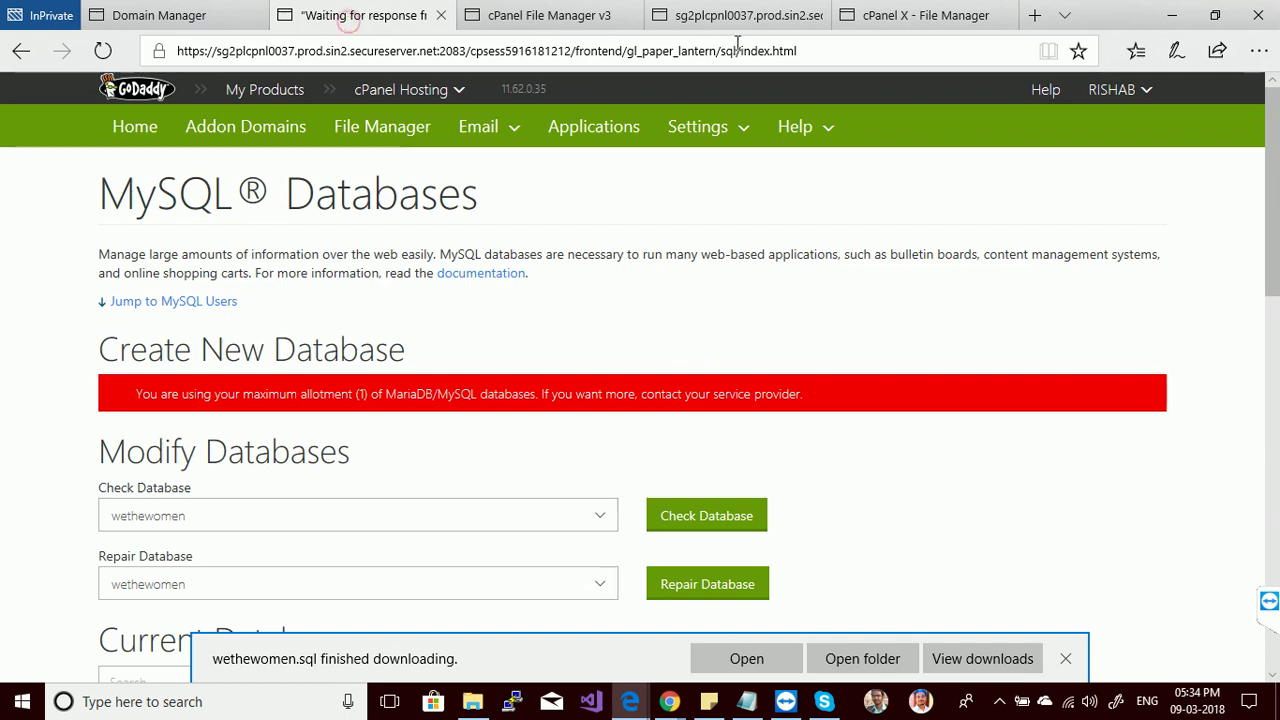
- Create MySQL user wethewomen with the pasted strong password entered twice
scroll(451, 391, "down", 2)
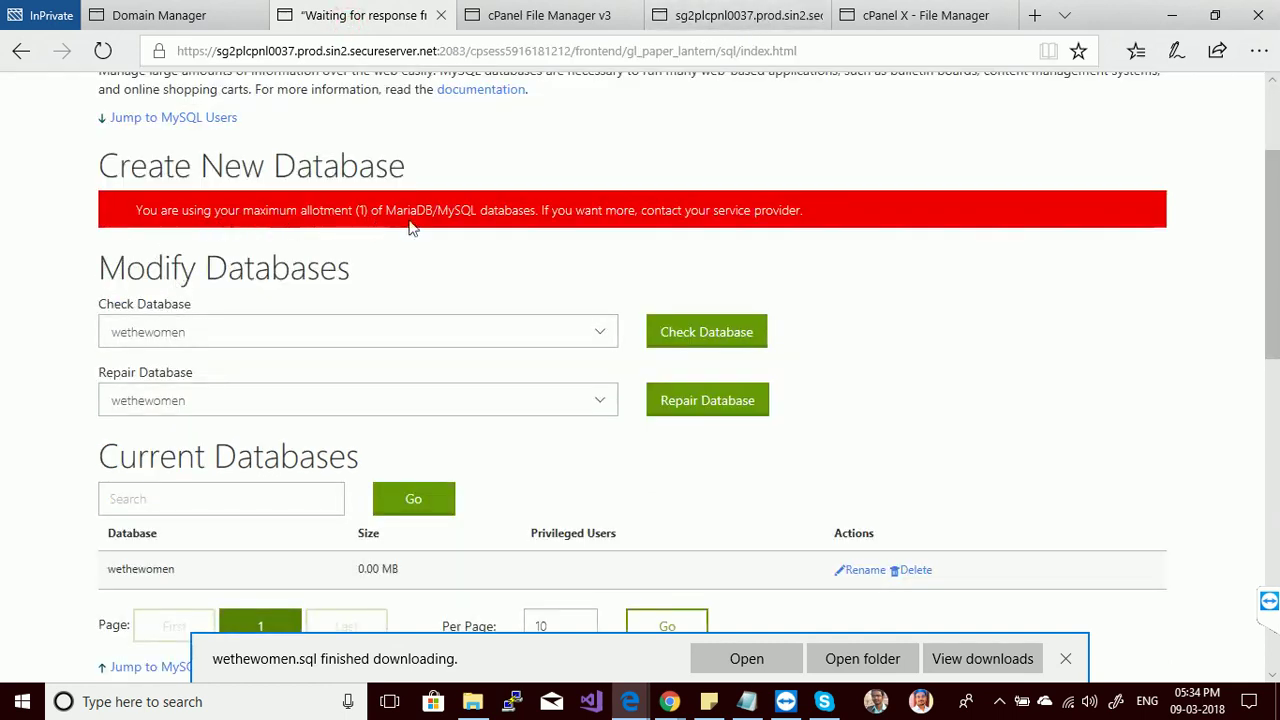
scroll(225, 455, "down", 6)
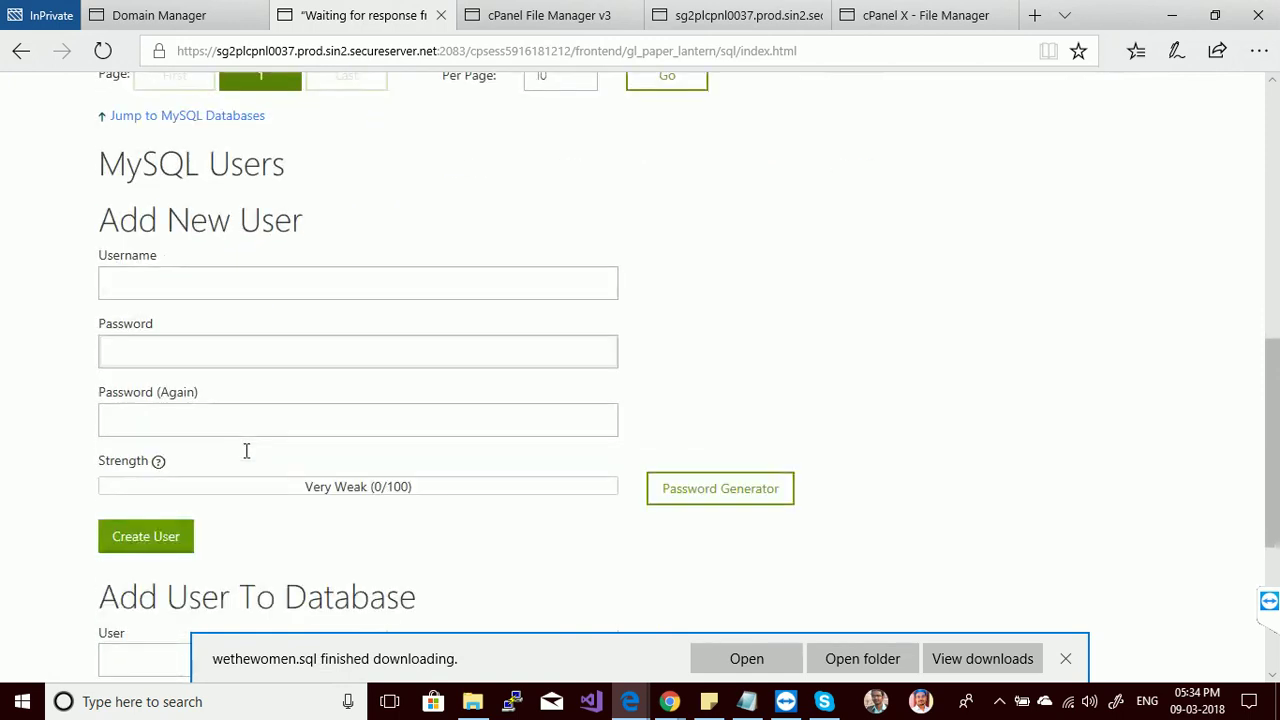
left_click(224, 281)
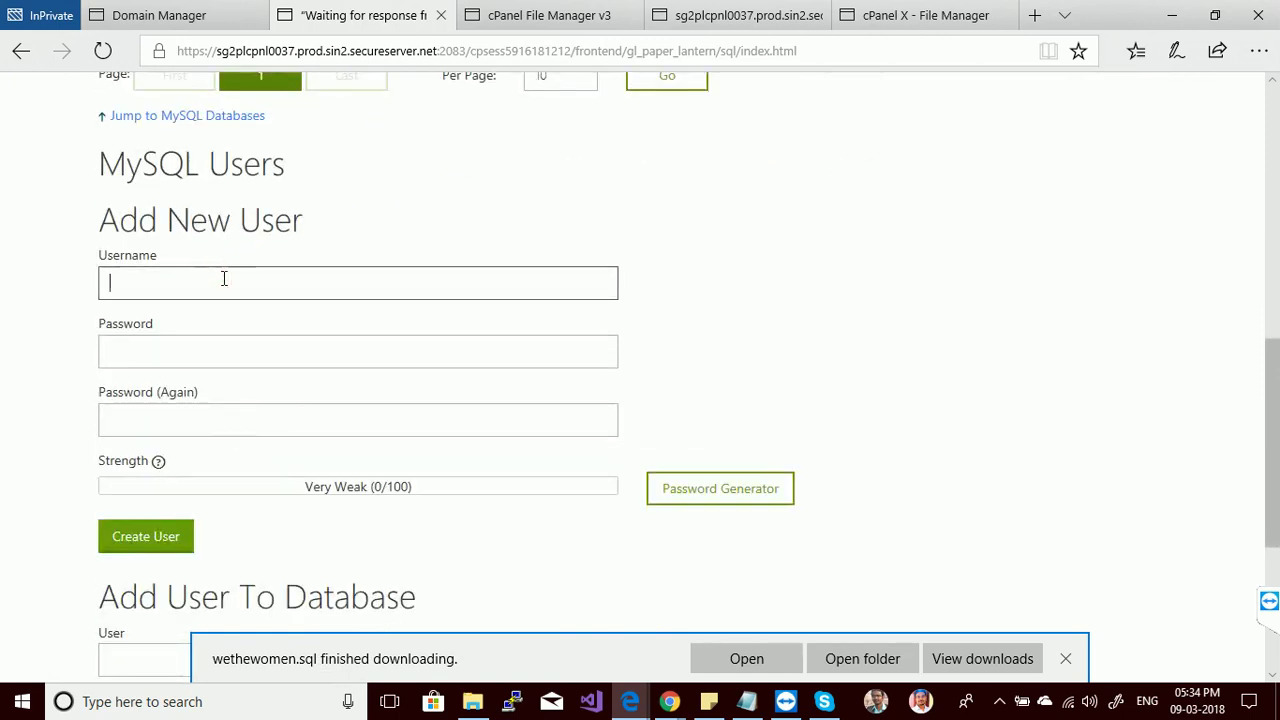
type("wethewomen")
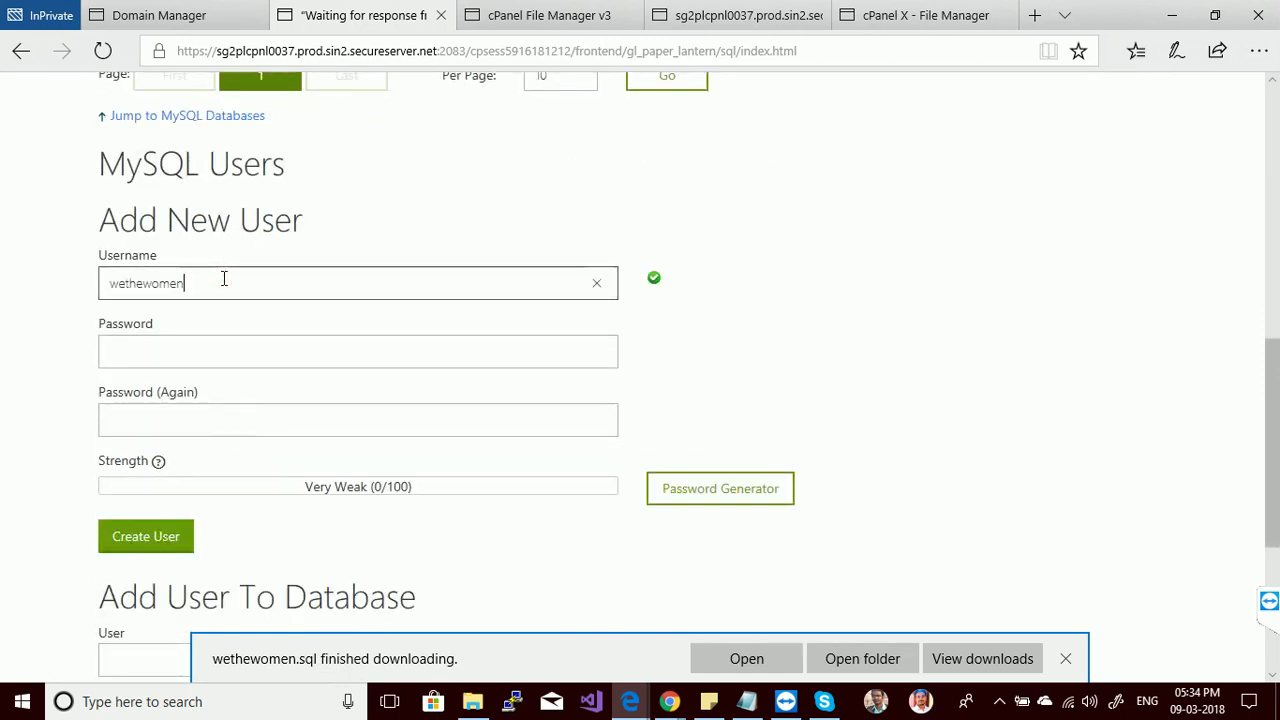
left_click(223, 349)
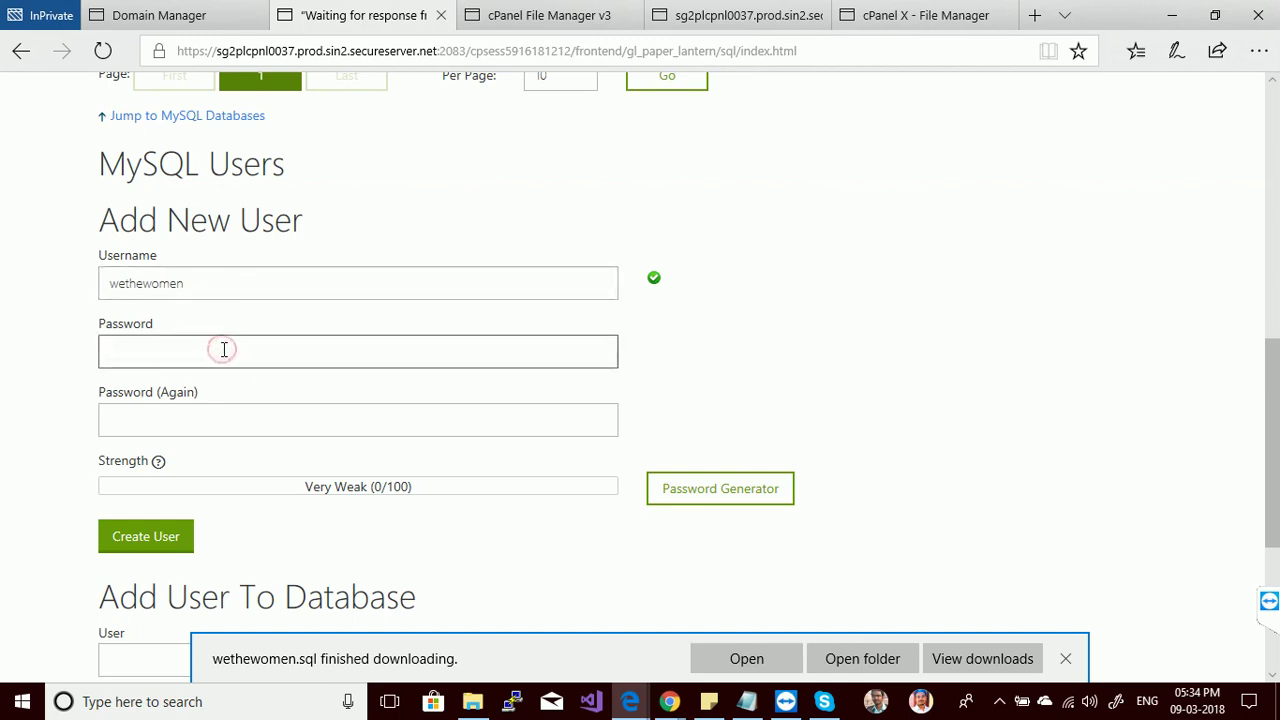
key("ctrl+v")
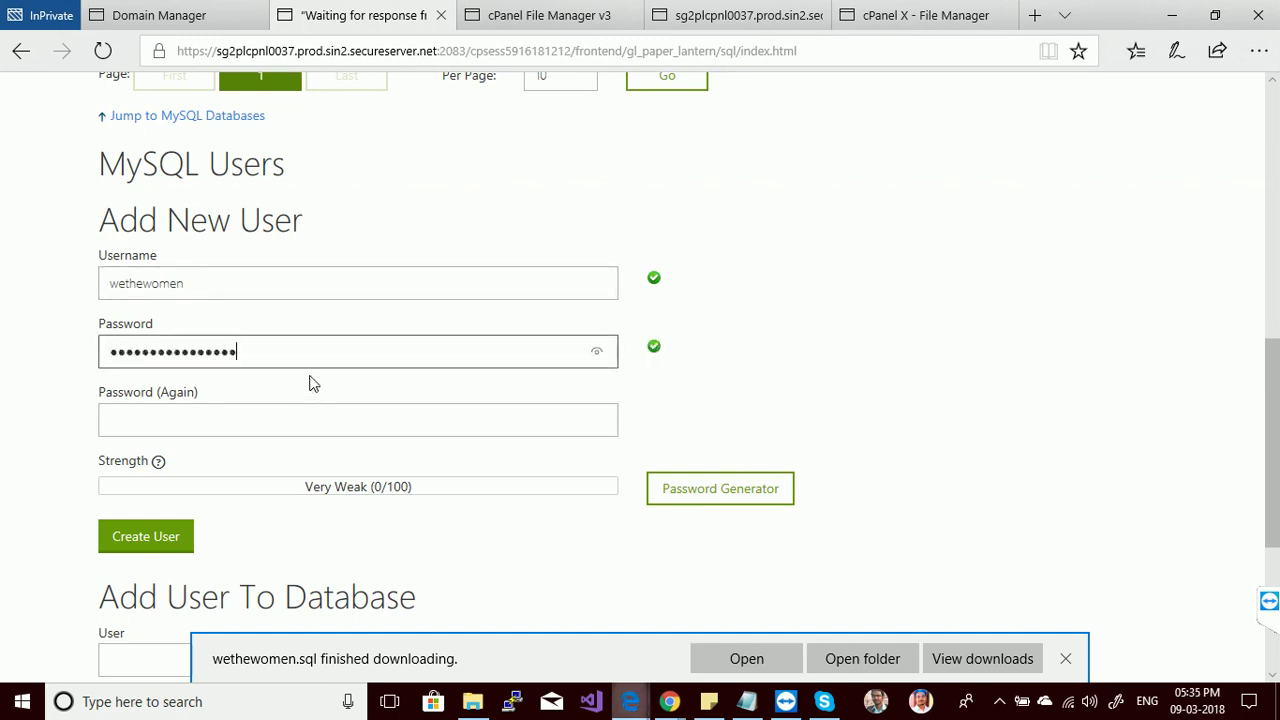
left_click(229, 420)
key("ctrl+v")
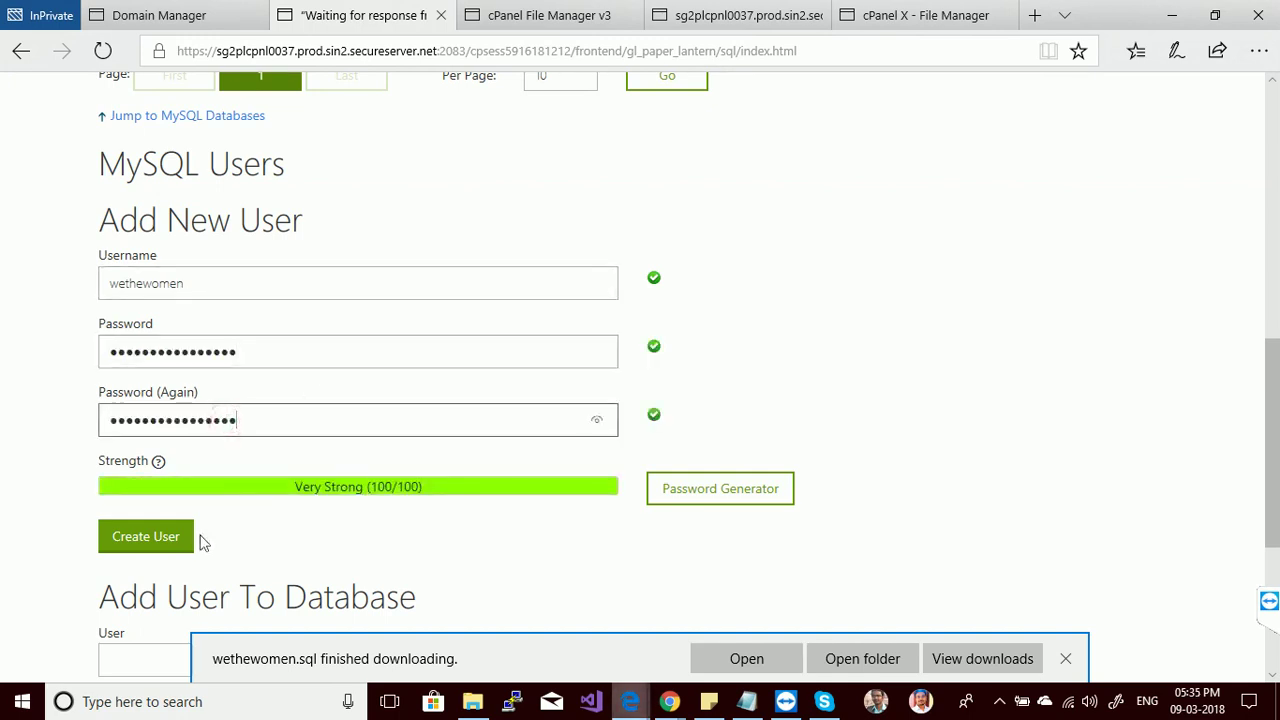
scroll(190, 548, "down", 2)
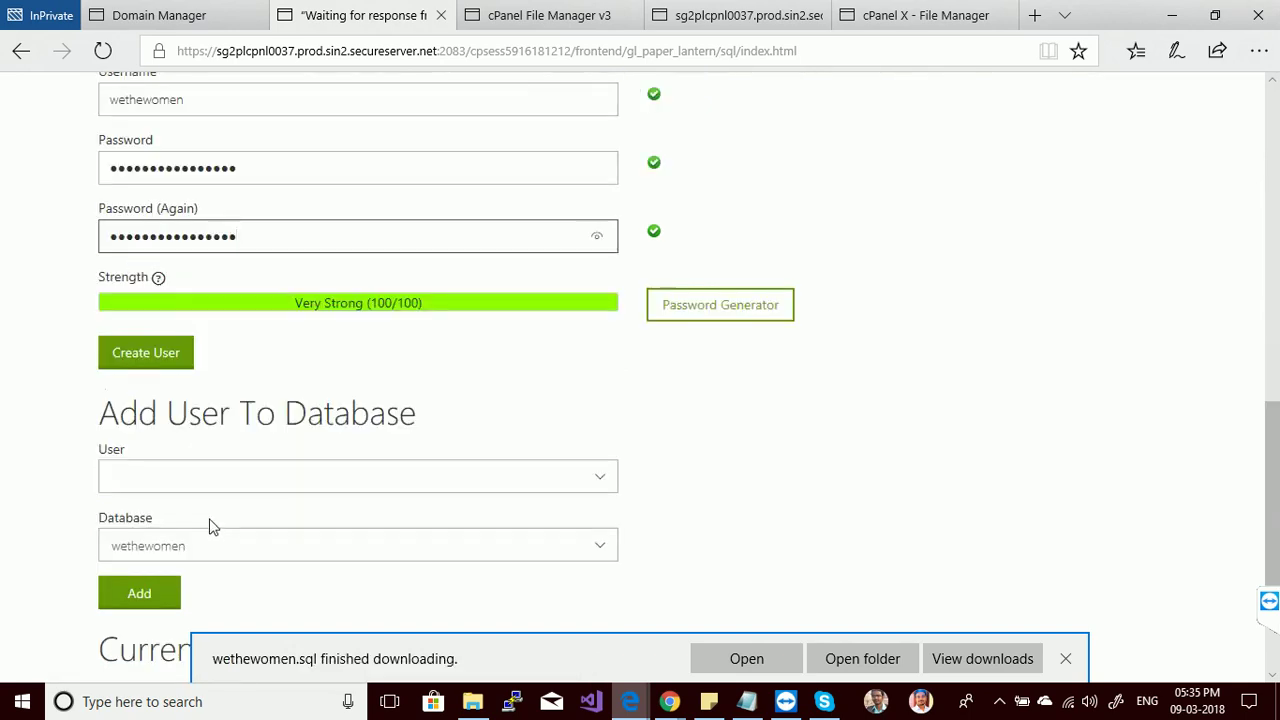
left_click(158, 356)
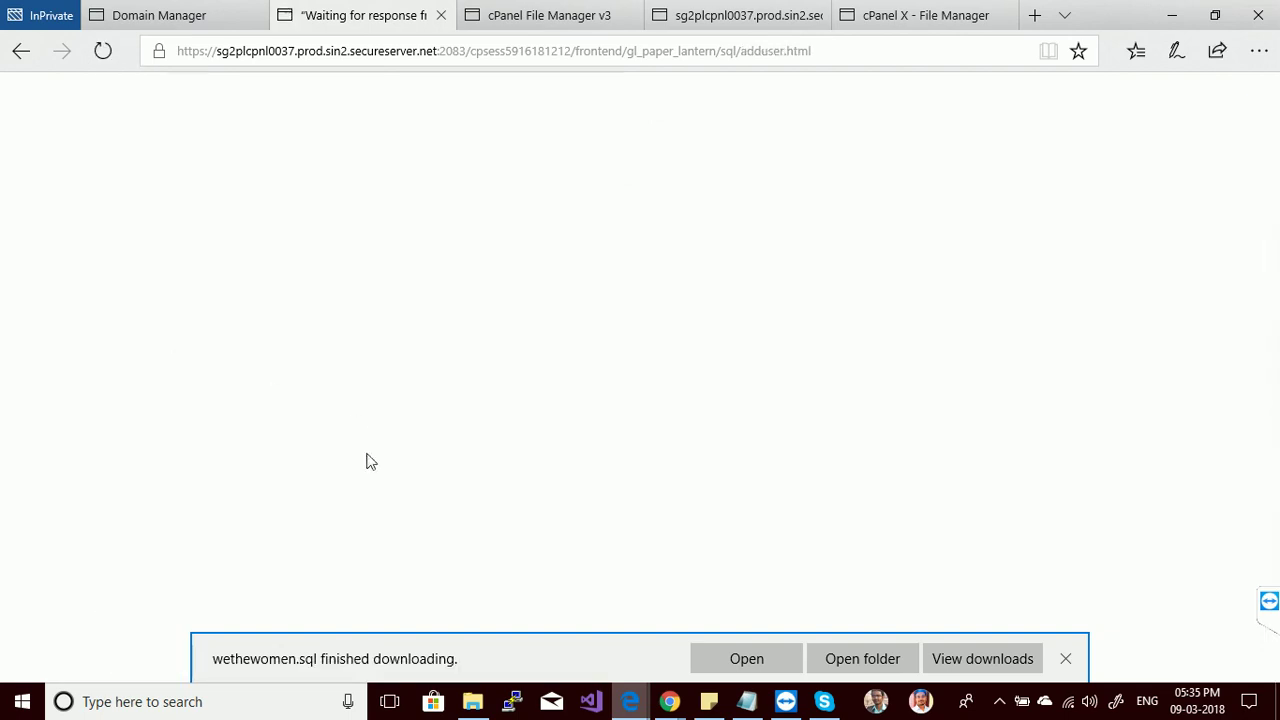
left_click(119, 309)
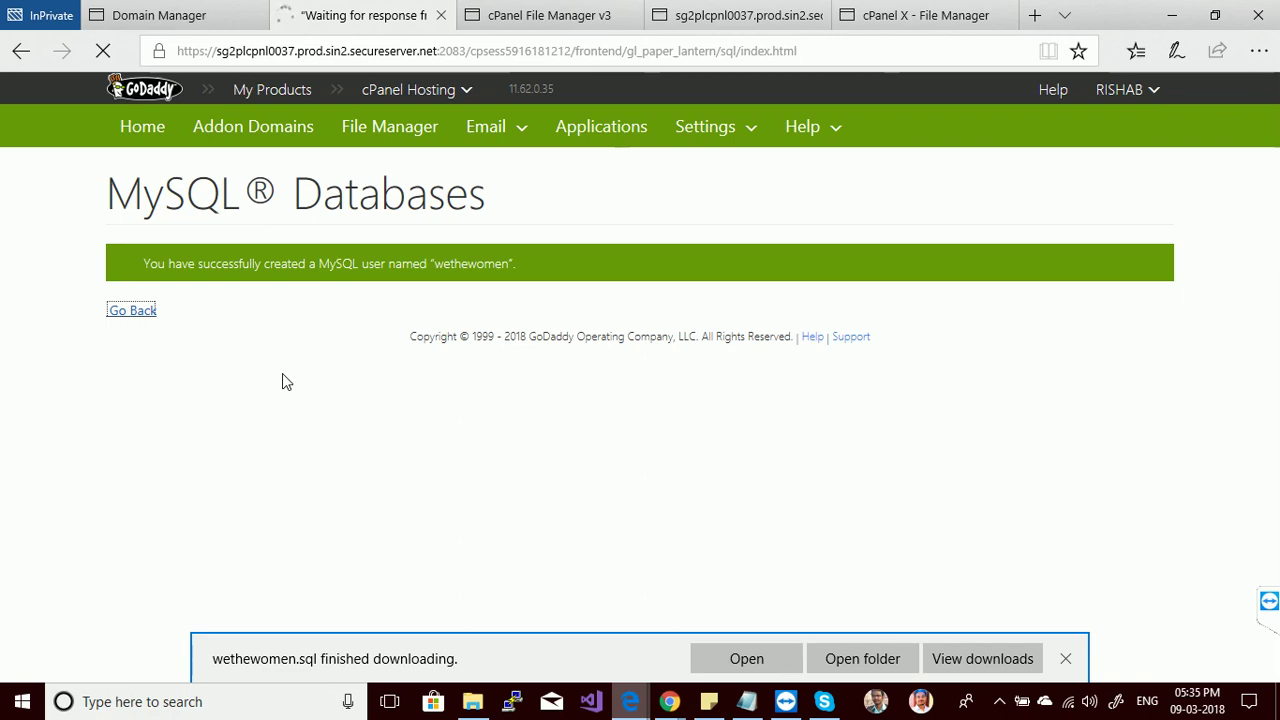
- Add user wethewomen to the wethewomen database with ALL PRIVILEGES
scroll(370, 460, "down", 3)
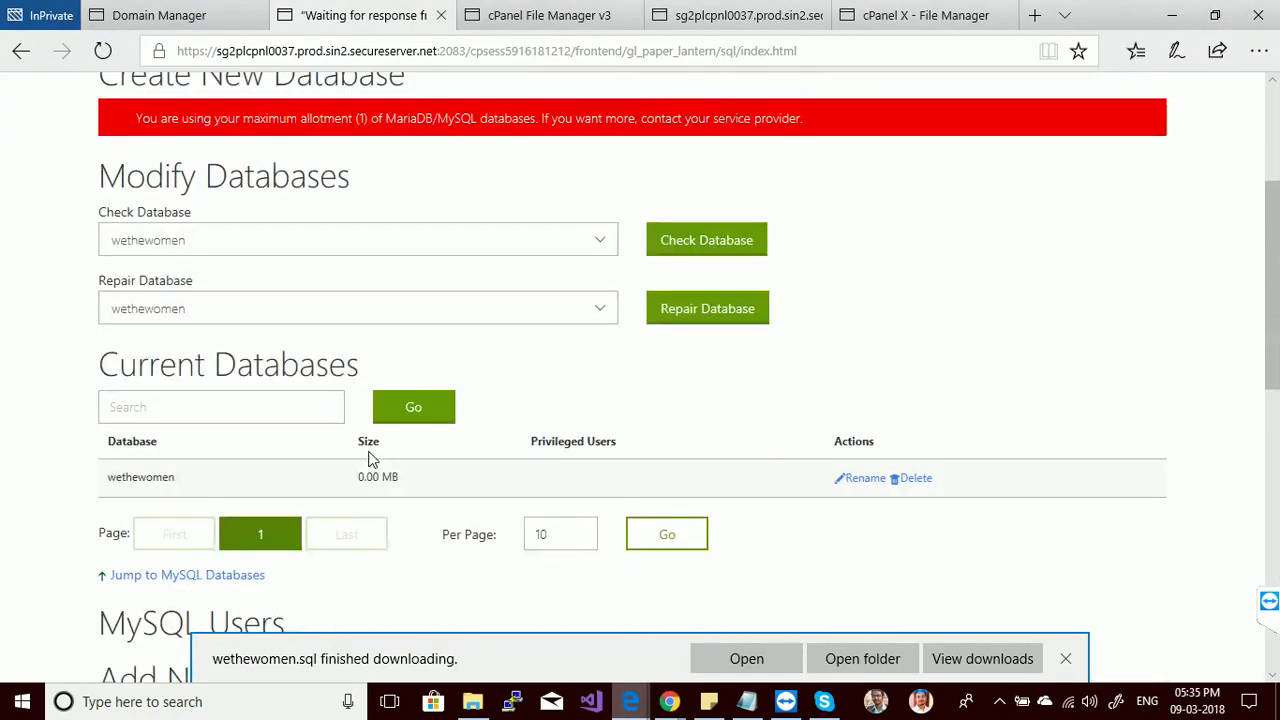
scroll(370, 460, "down", 10)
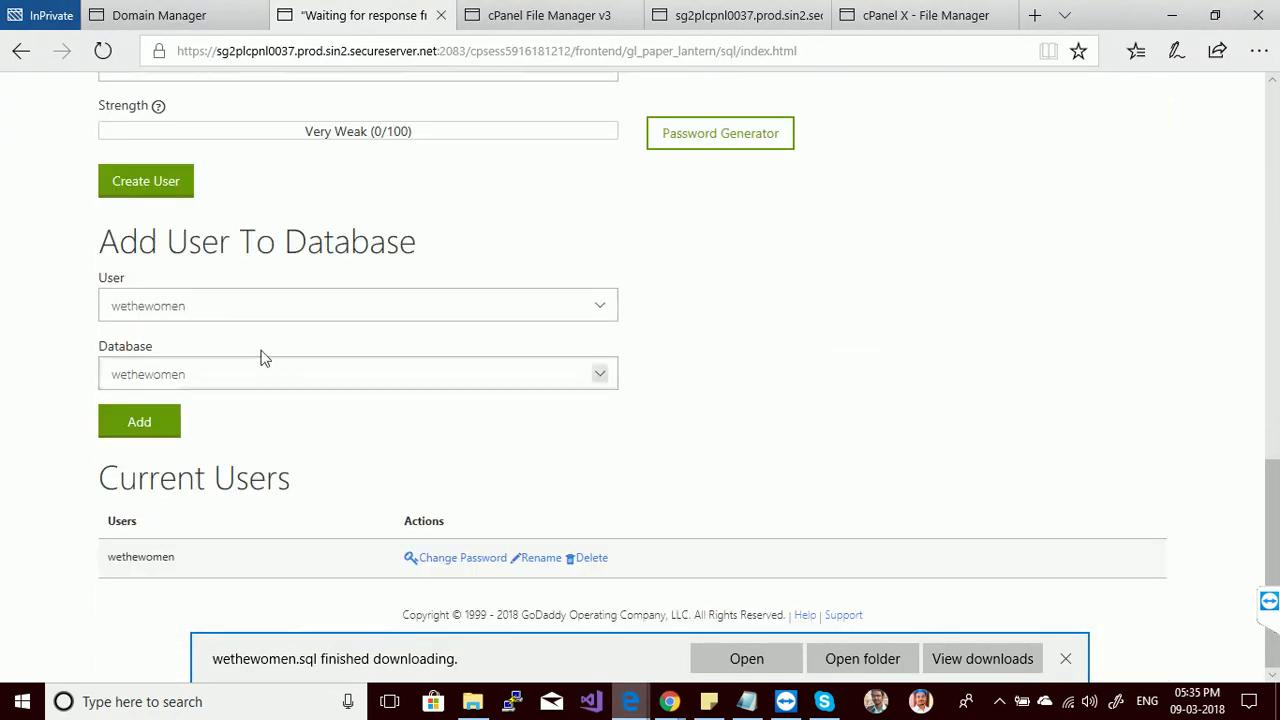
left_click(141, 426)
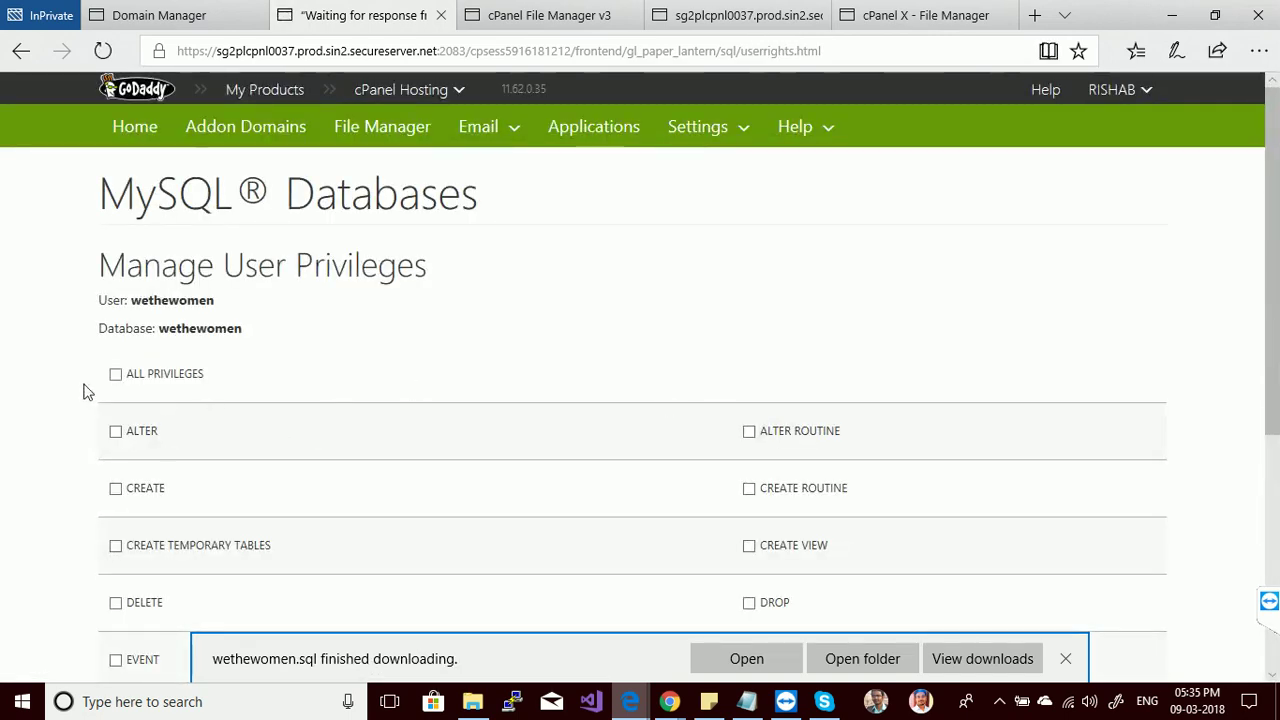
scroll(511, 326, "down", 4)
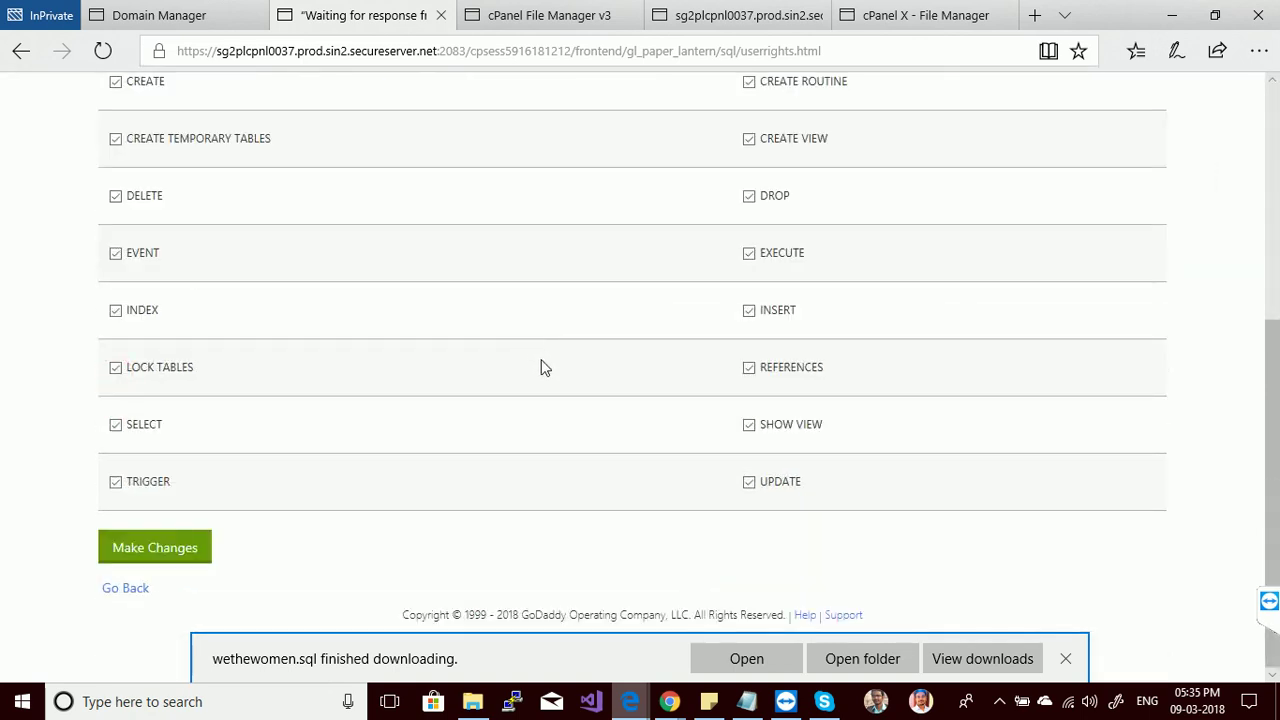
left_click(175, 550)
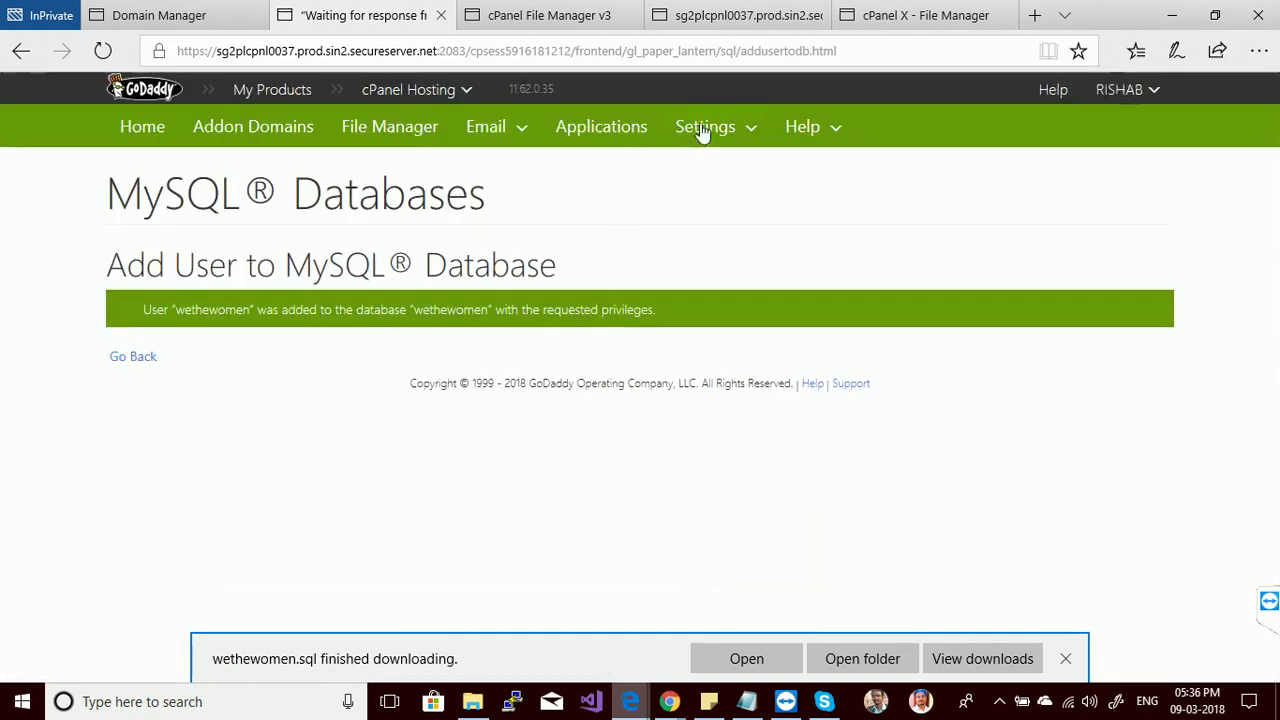
left_click(723, 15)
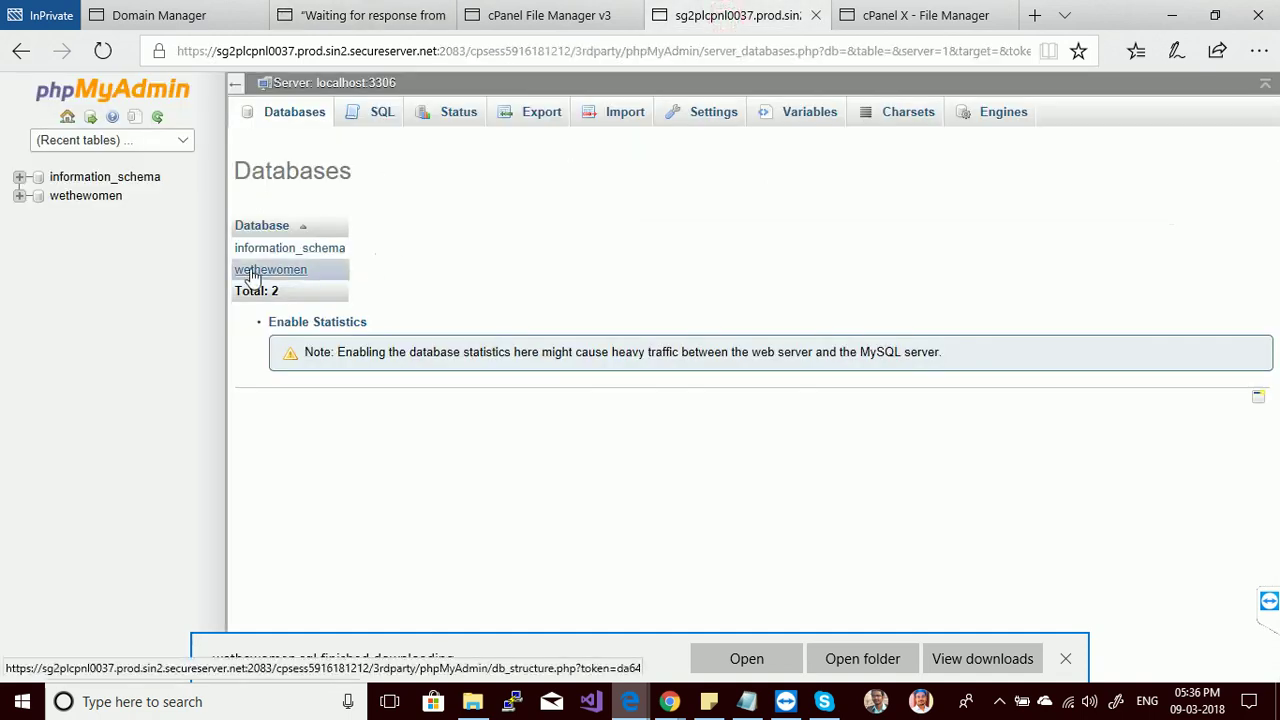
- Import wethewomen.sql from Downloads into the wethewomen database
left_click(86, 196)
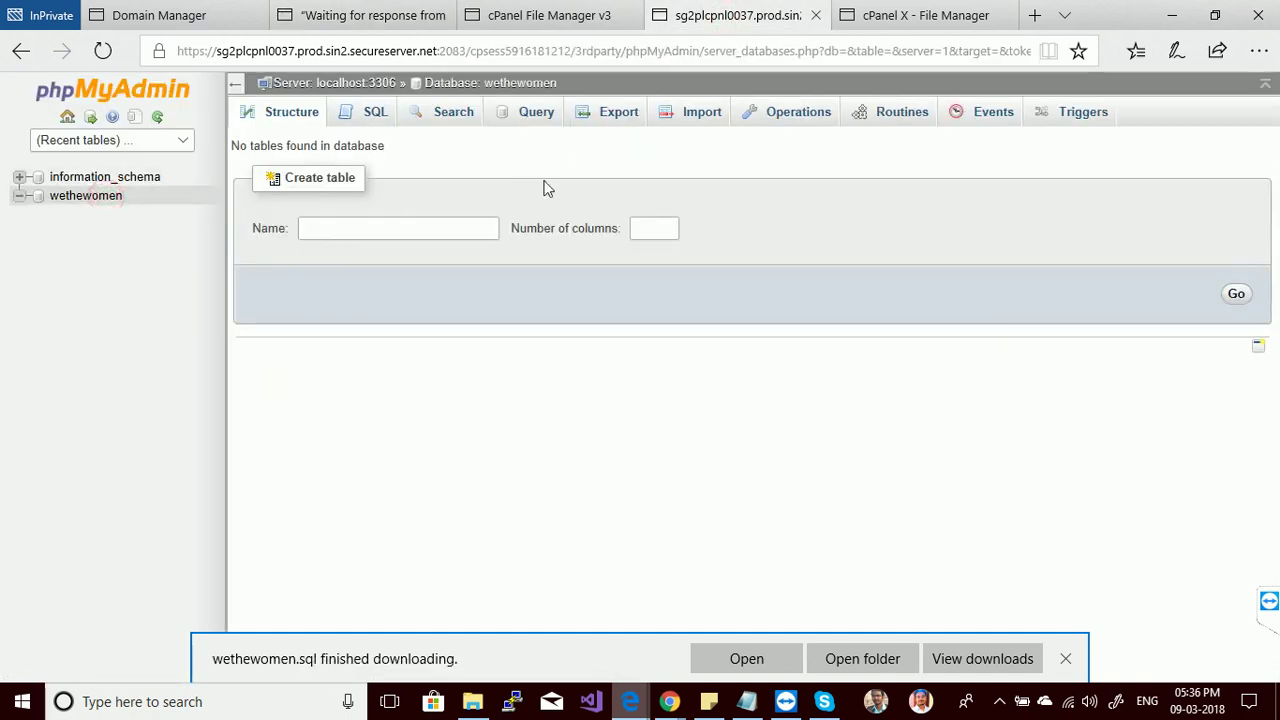
left_click(700, 112)
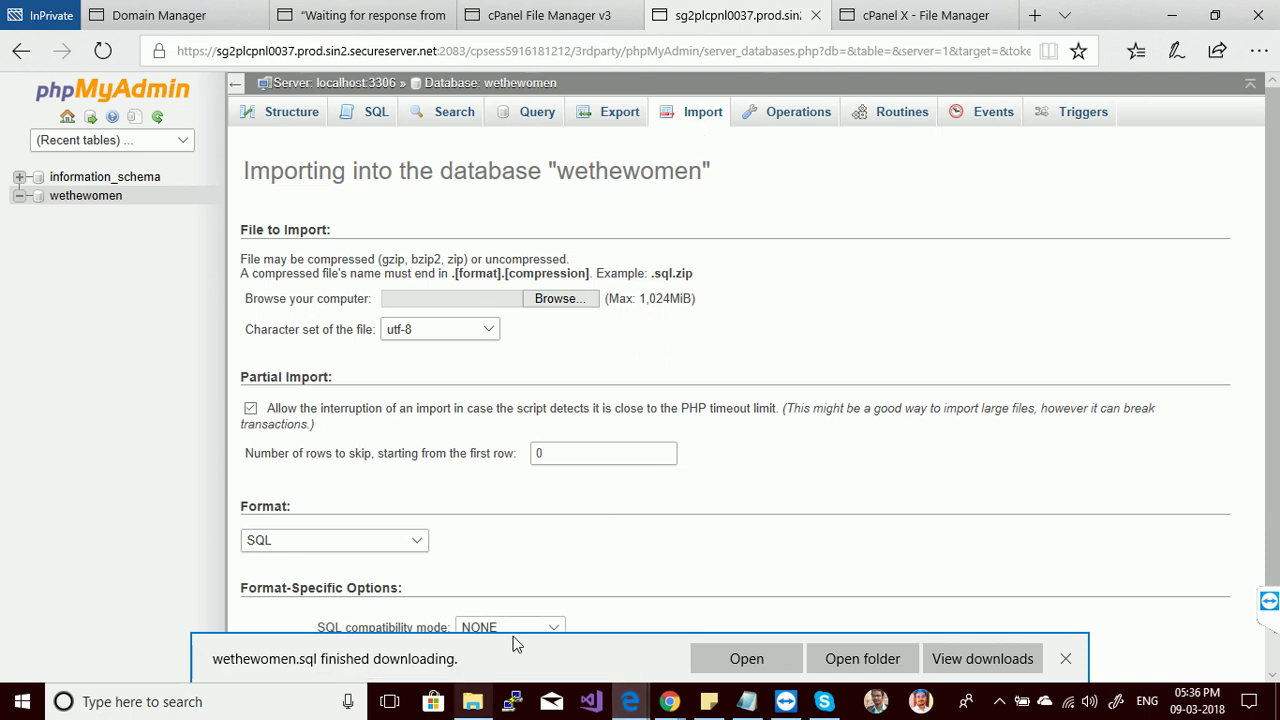
left_click(560, 299)
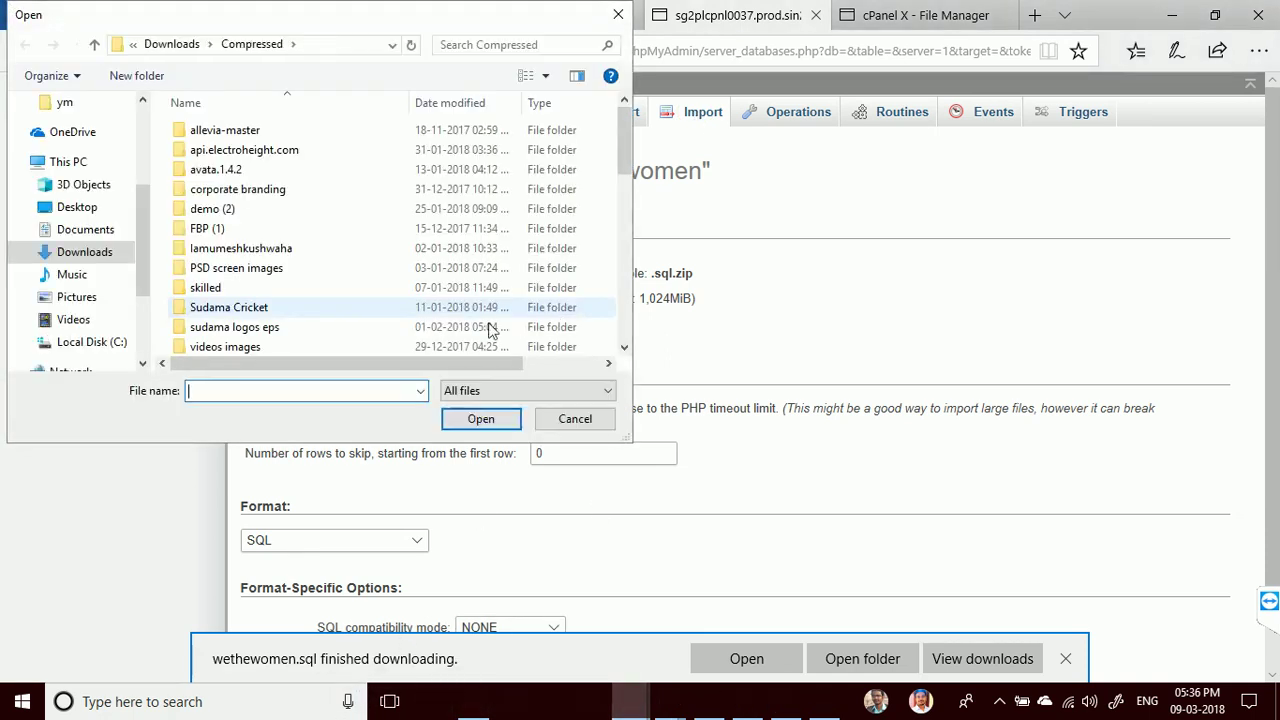
left_click(62, 252)
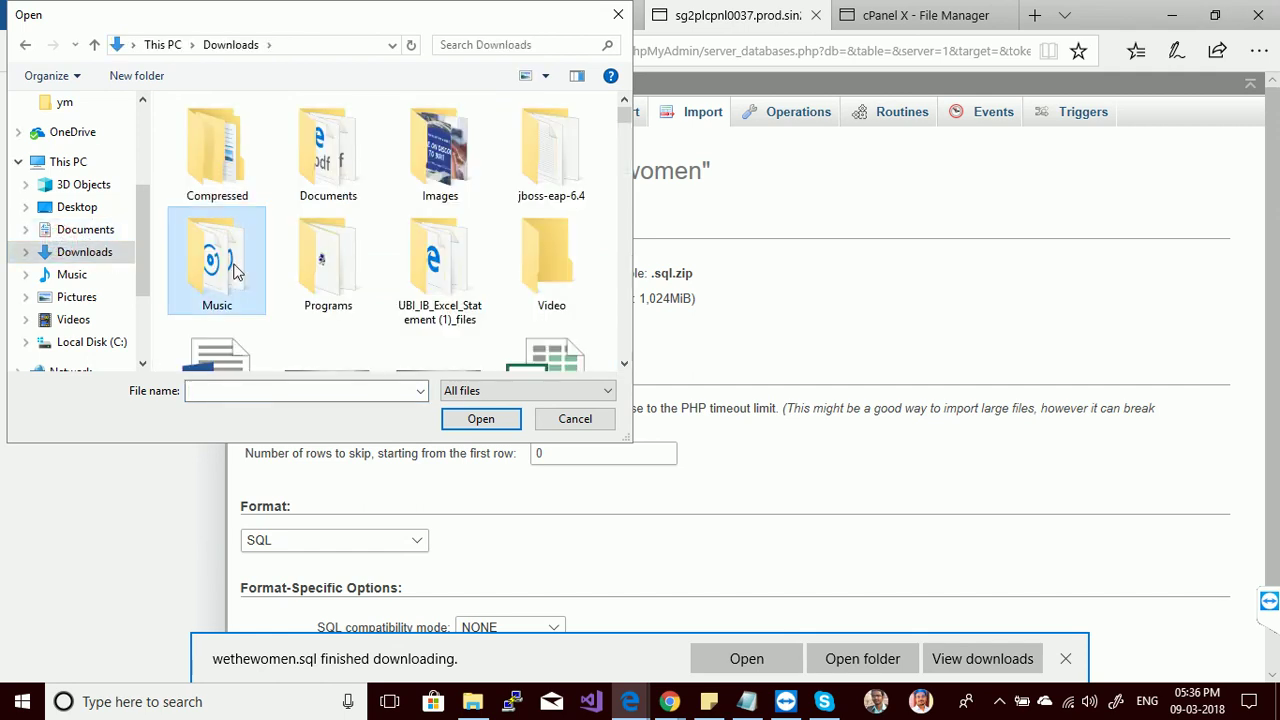
key("w")
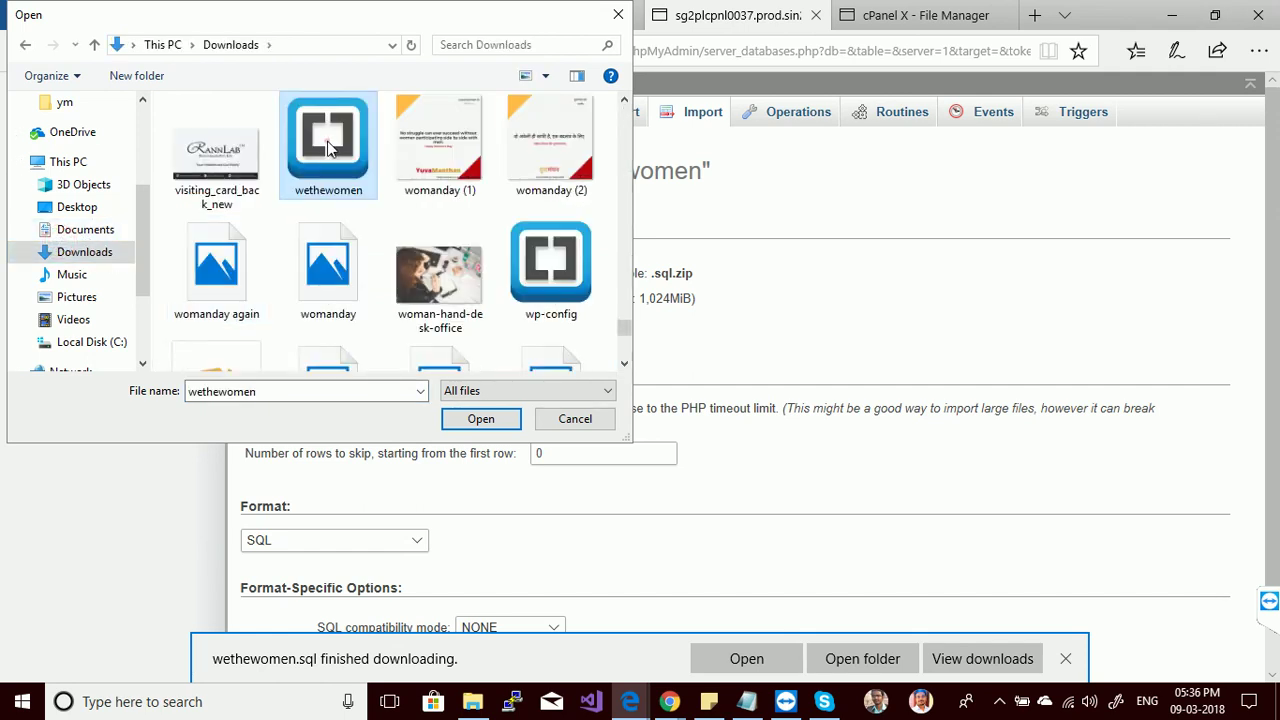
key("Return")
scroll(519, 504, "down", 1)
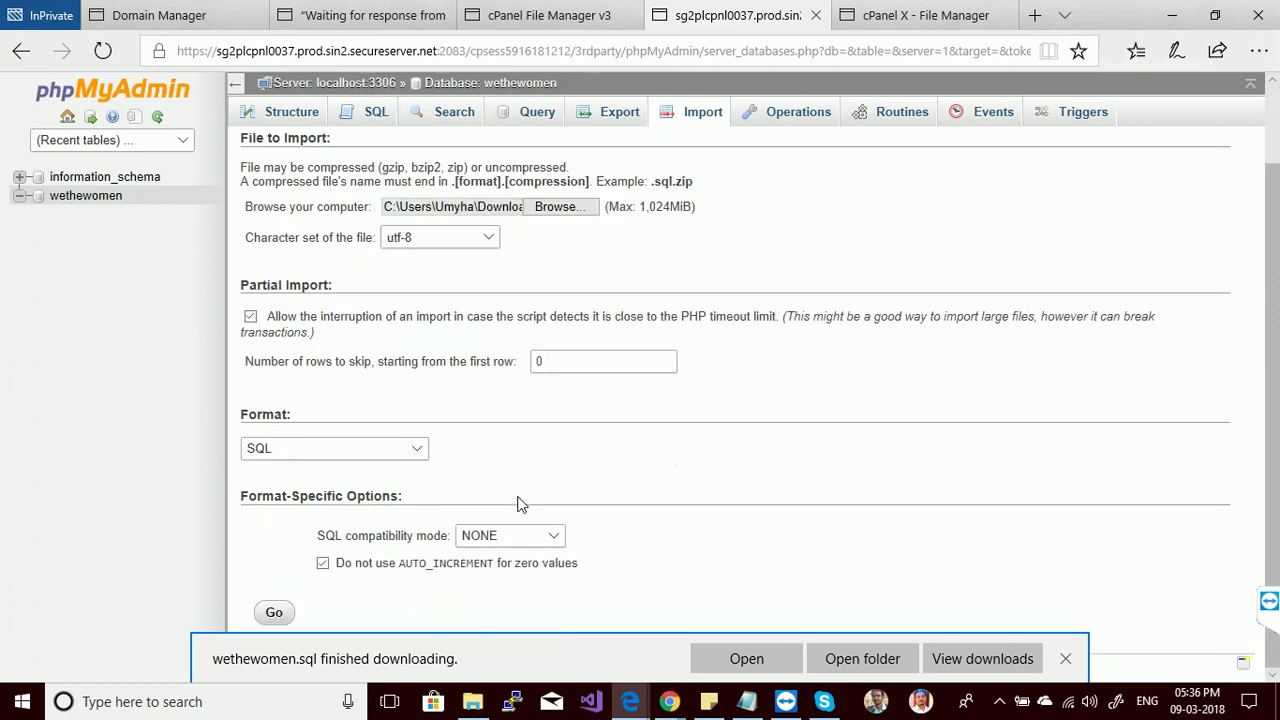
left_click(276, 608)
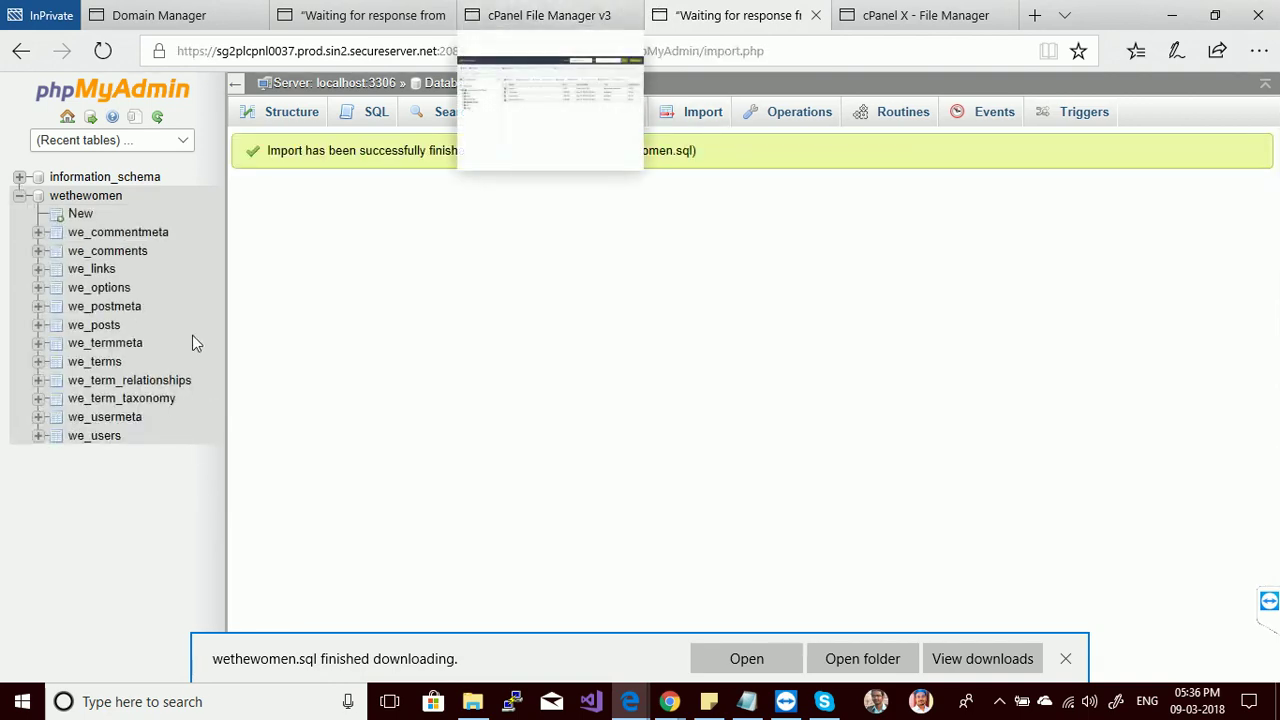
- Copy the domain name wethewomen.asia from GoDaddy Domain Manager
left_click(525, 15)
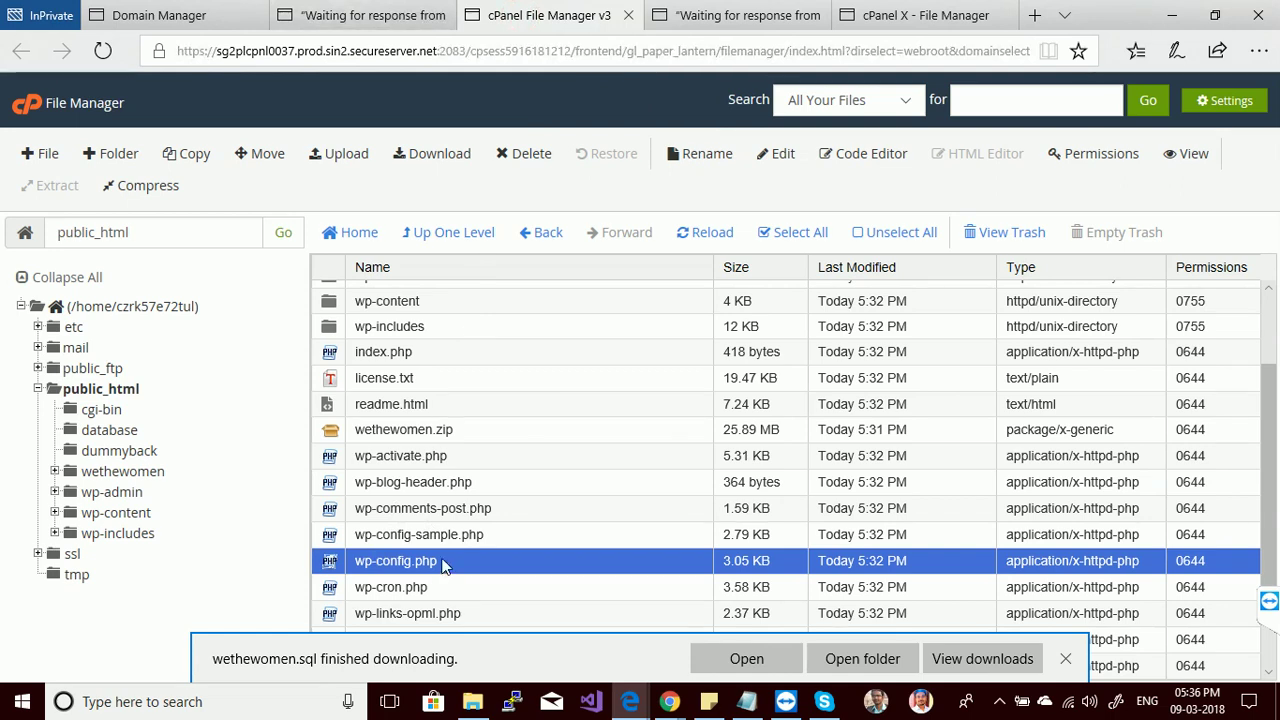
left_click(336, 28)
left_click(170, 26)
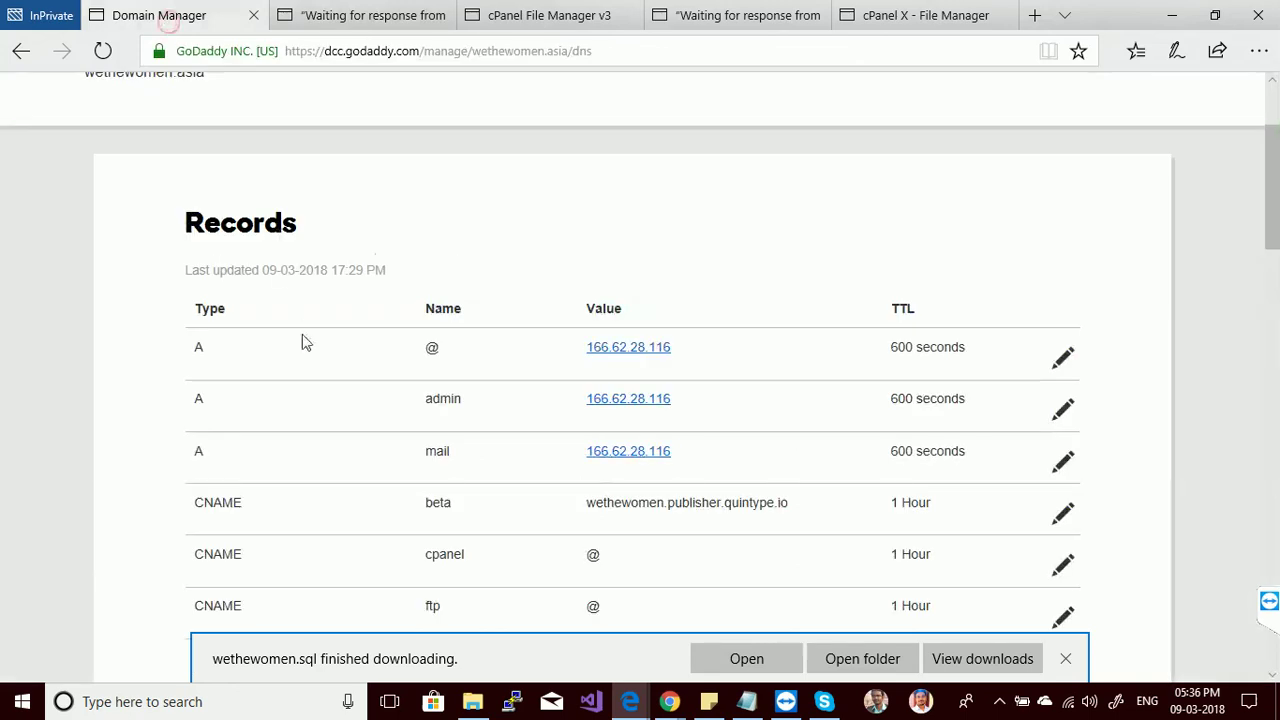
scroll(385, 314, "up", 2)
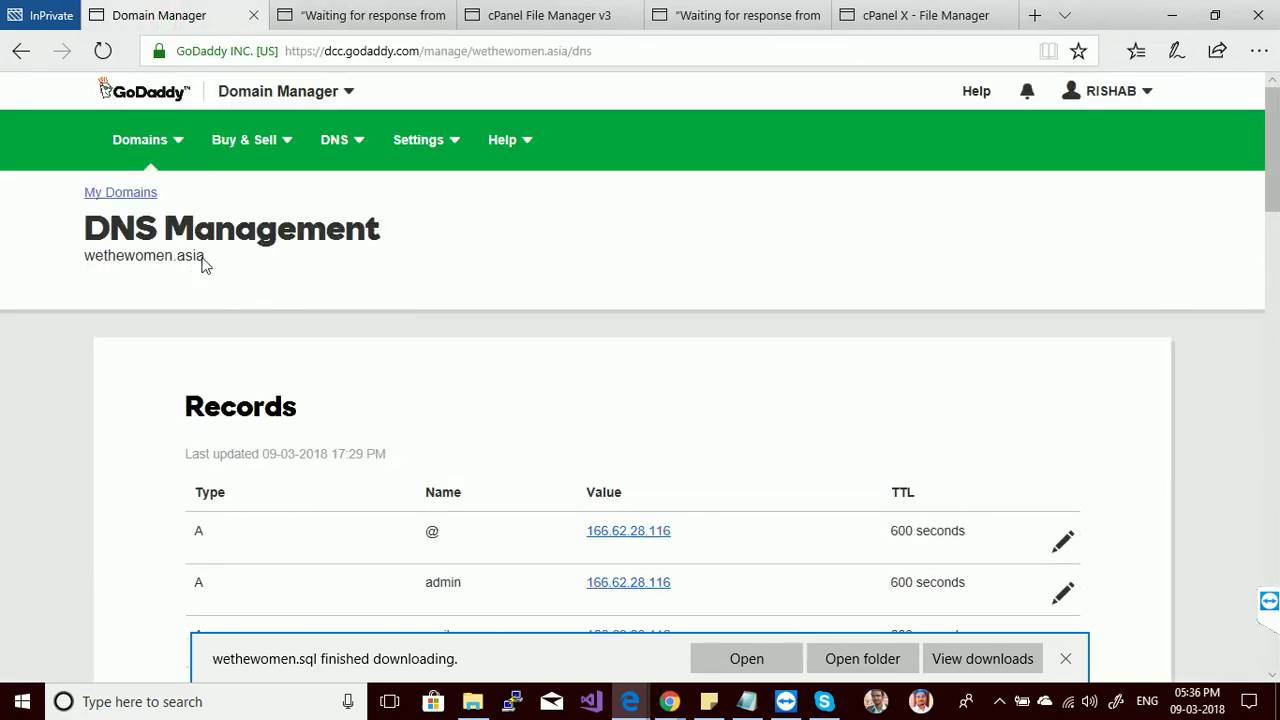
left_click_drag(211, 257, 72, 258)
left_click(104, 255)
left_click_drag(214, 257, 11, 260)
right_click(14, 262)
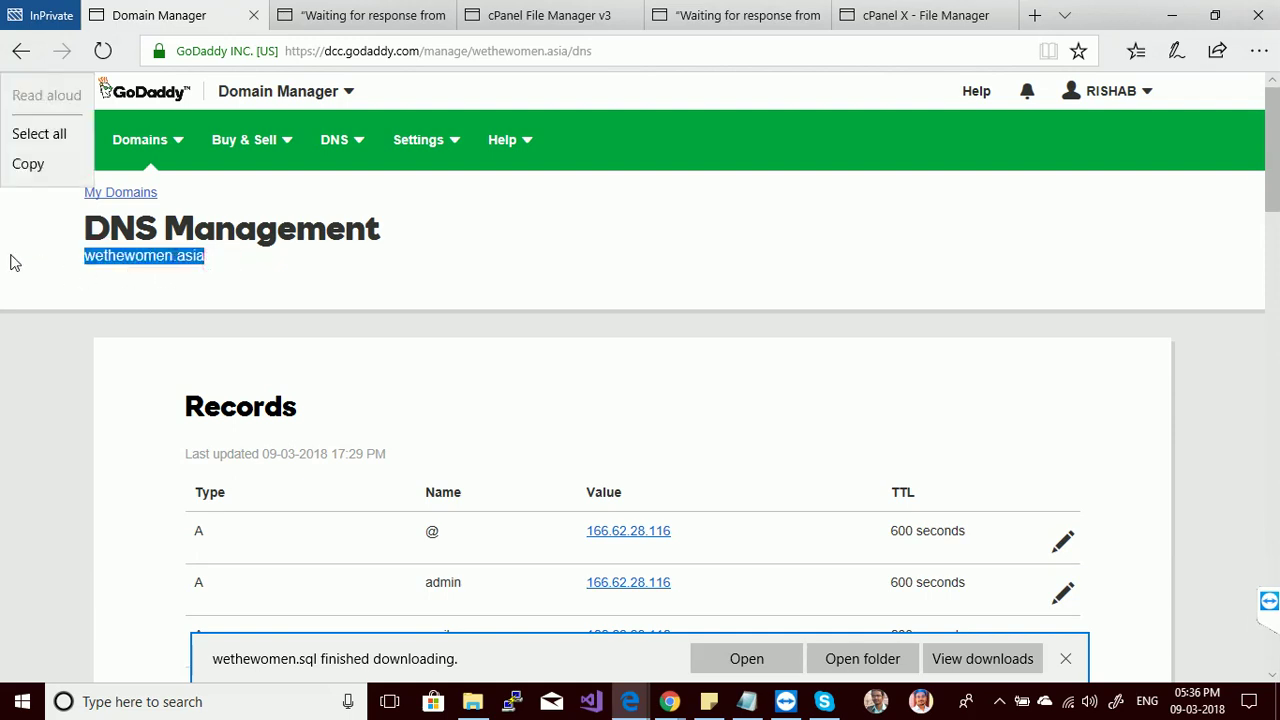
left_click(34, 164)
- Visit wethewomen.asia in a new tab, which shows a database connection error
left_click(1034, 17)
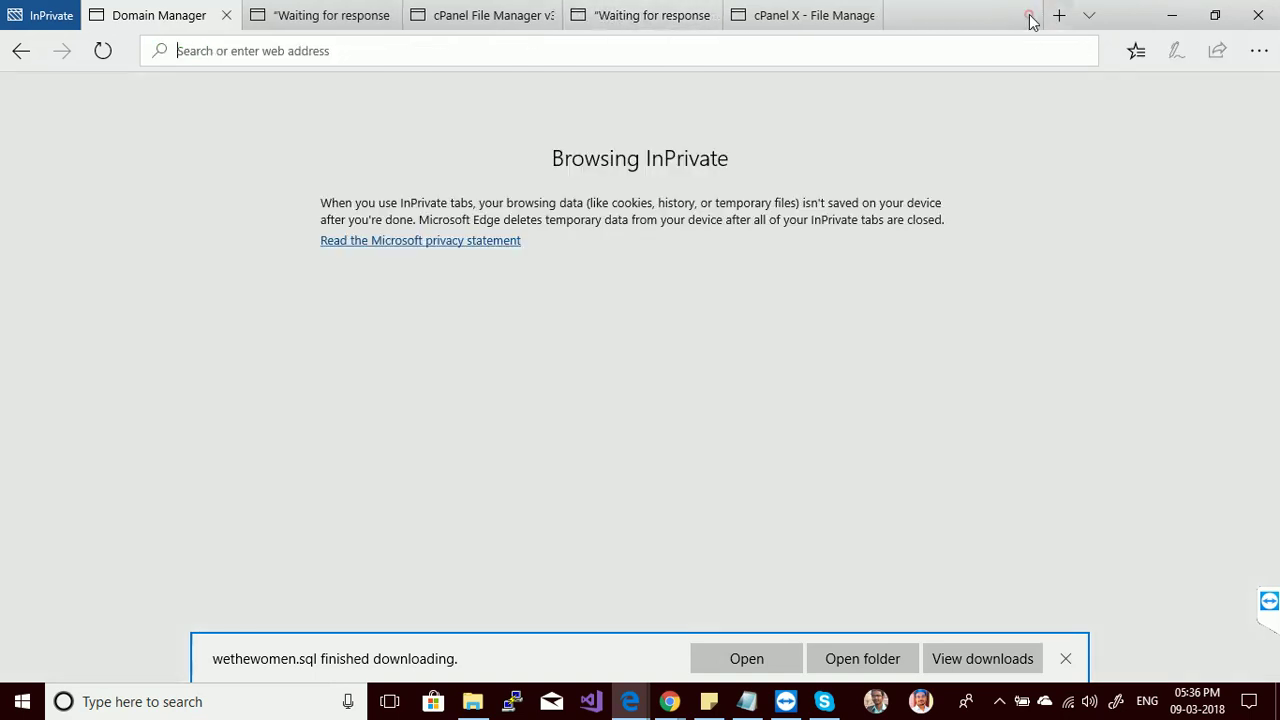
key("ctrl+v")
key("Return")
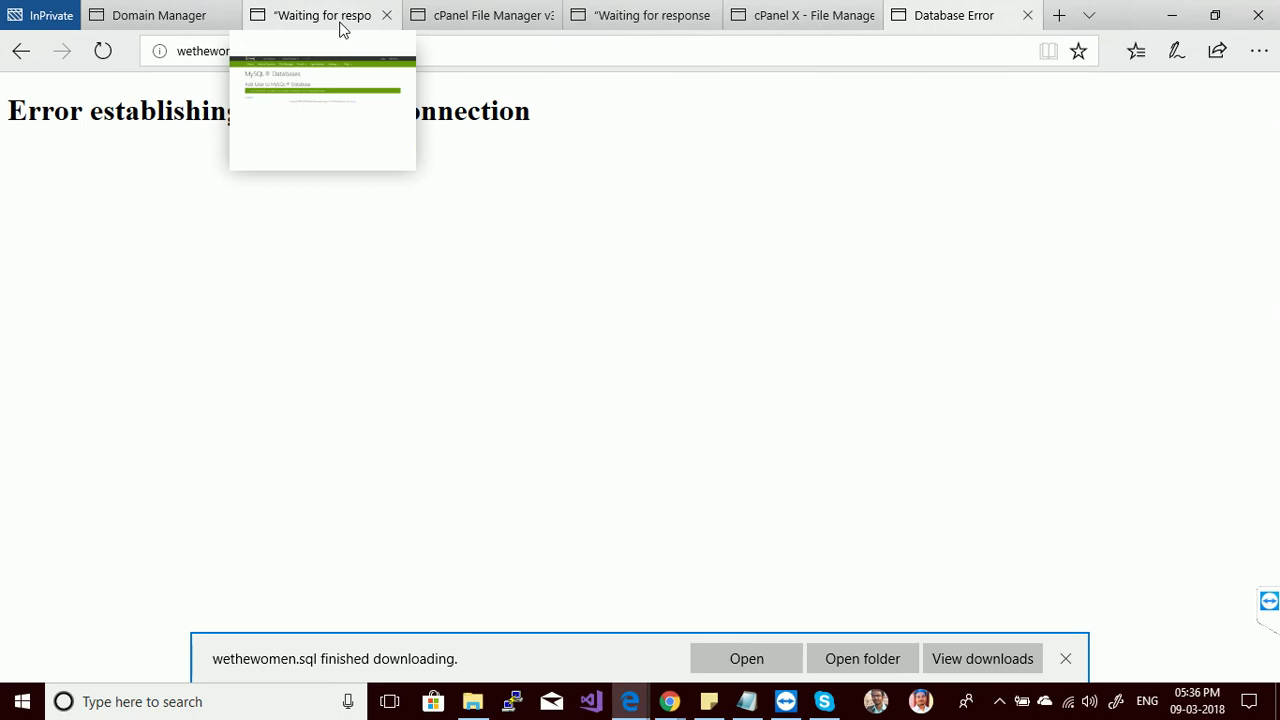
- Rename wp-config.php to wp-config.php.back in public_html
left_click(463, 22)
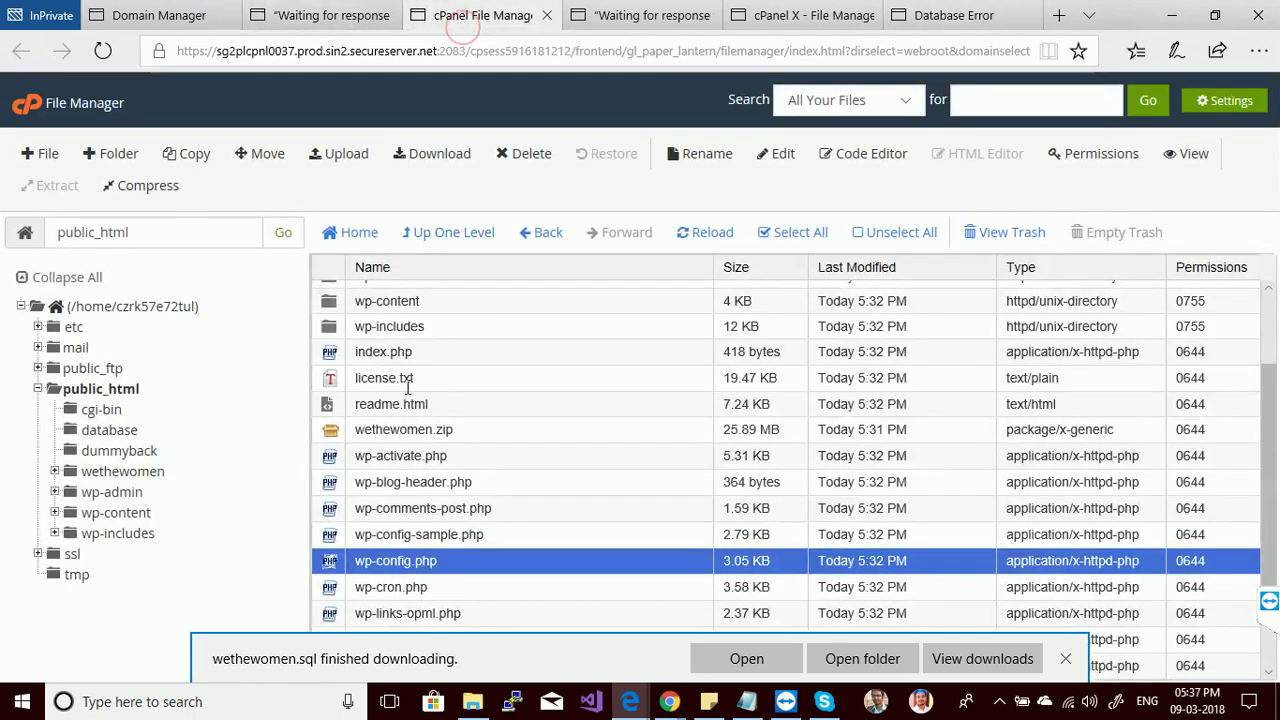
double_click(400, 562)
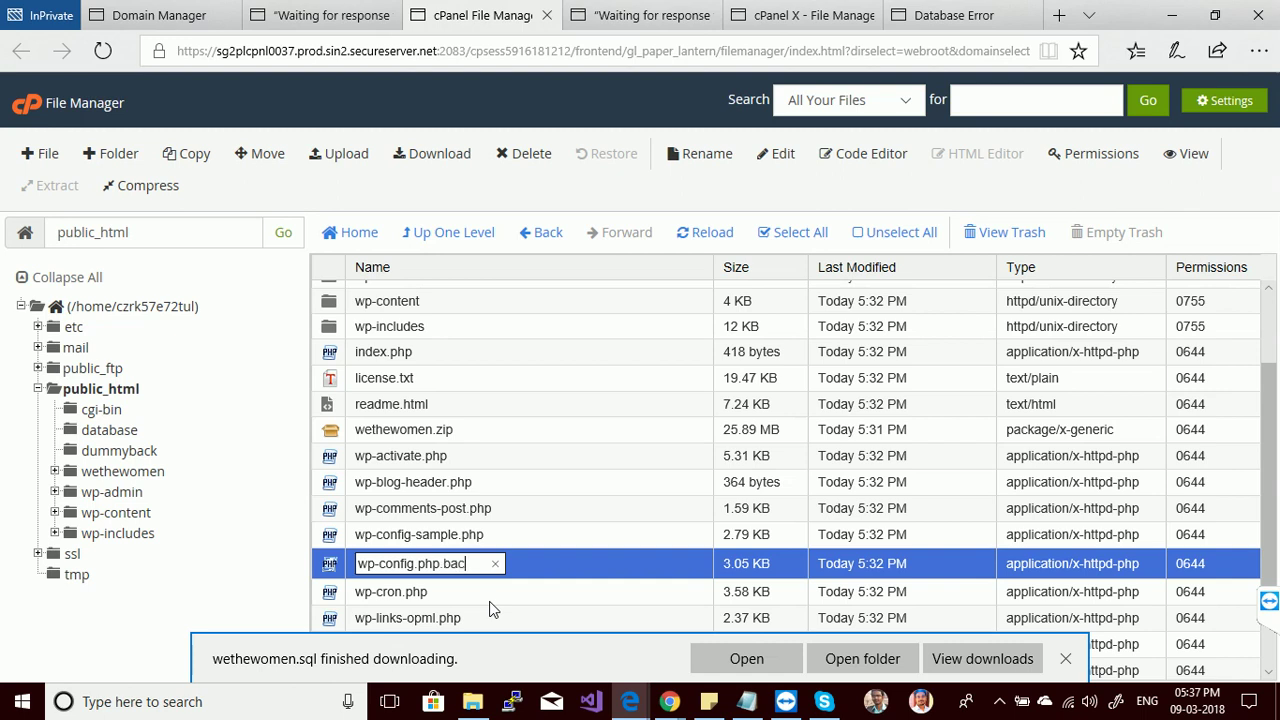
key("Return")
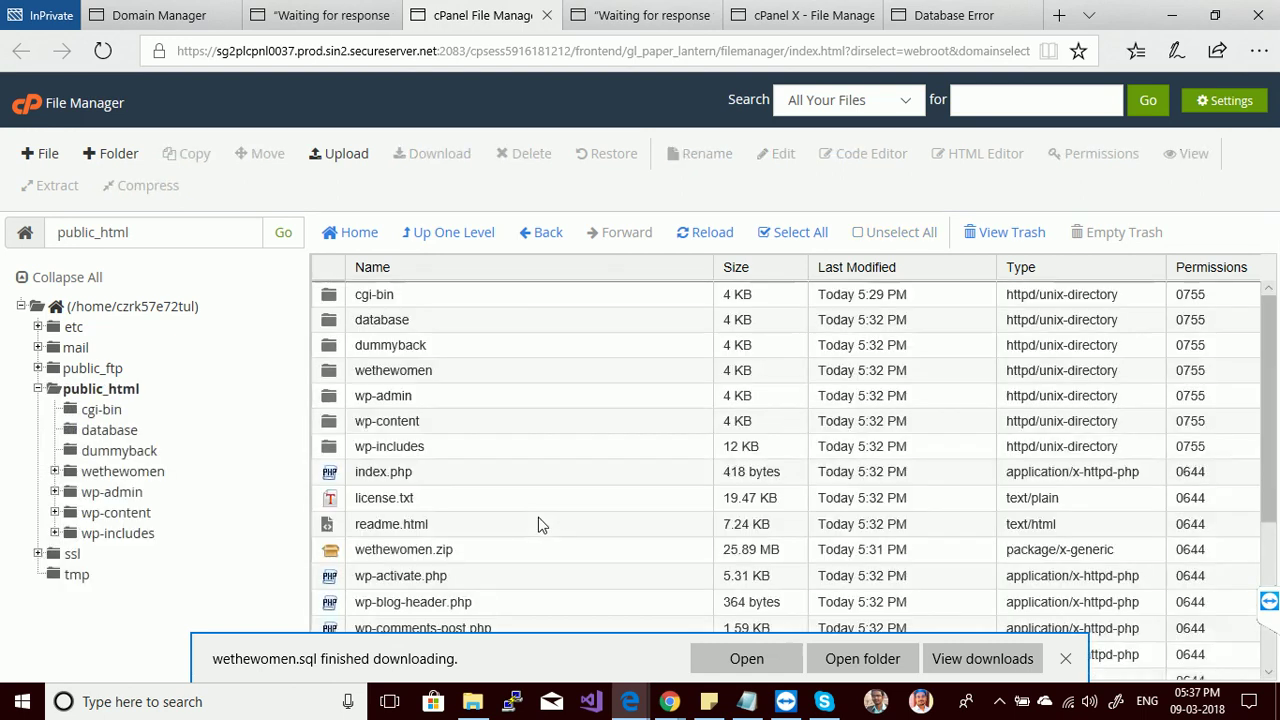
- Reload wethewomen.asia to bring up the WordPress setup page
left_click(956, 16)
left_click(494, 42)
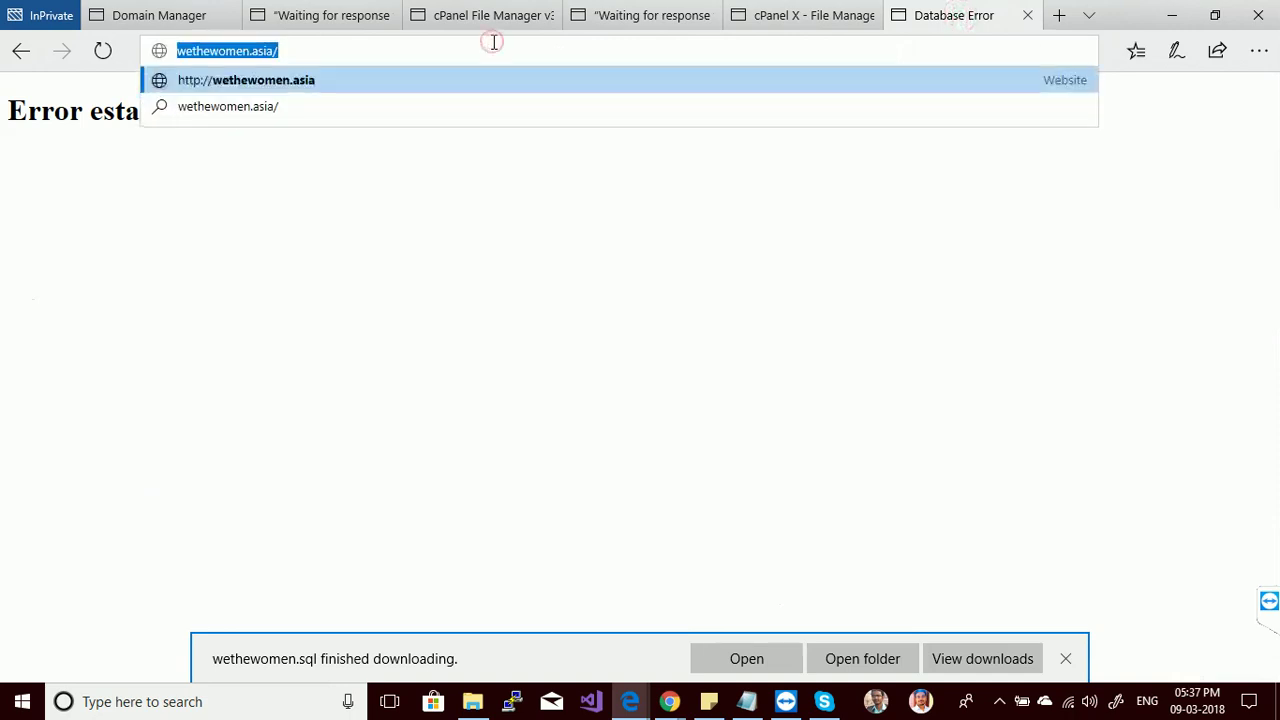
key("Return")
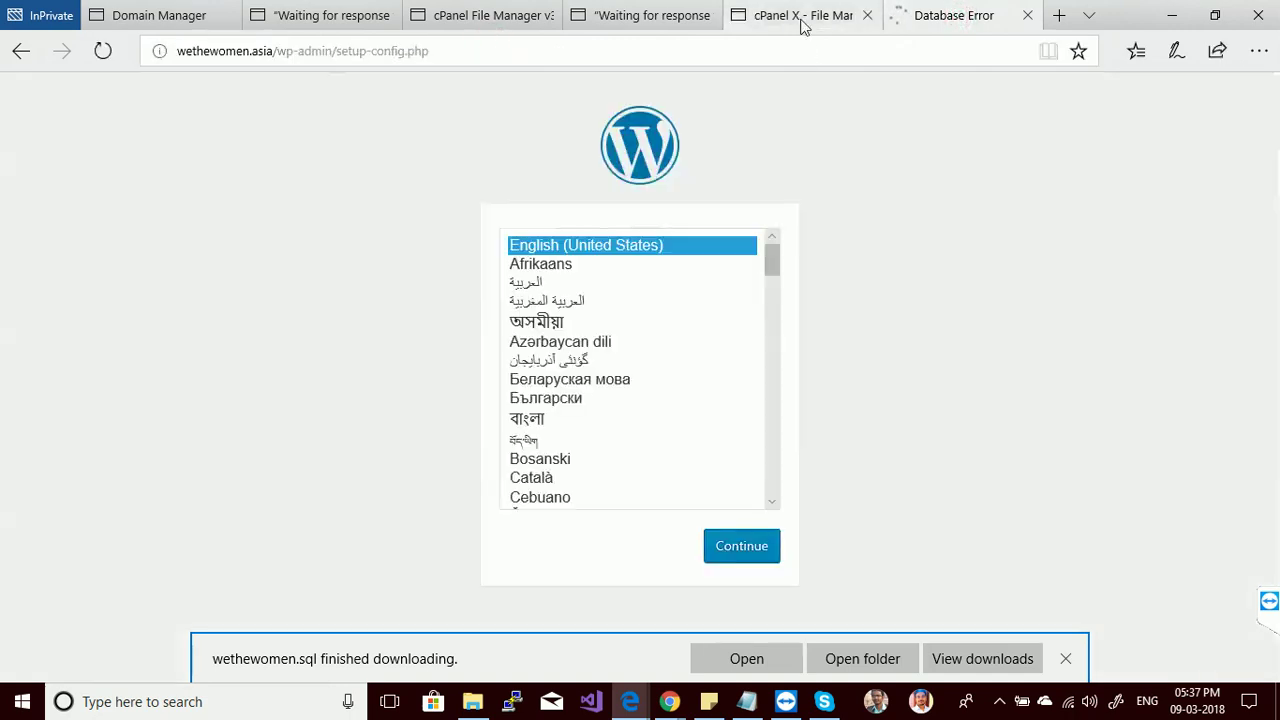
- Close the wp-config.php editor and start WordPress setup in English (United States)
left_click(800, 15)
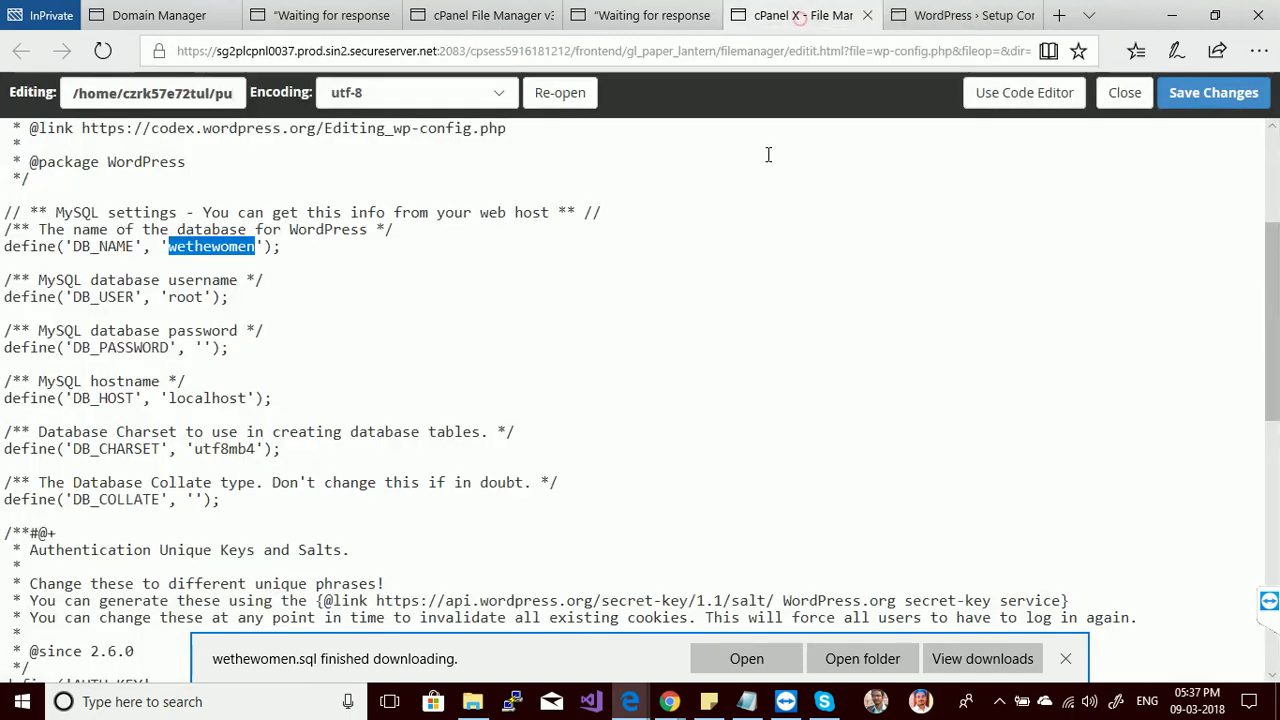
left_click(867, 15)
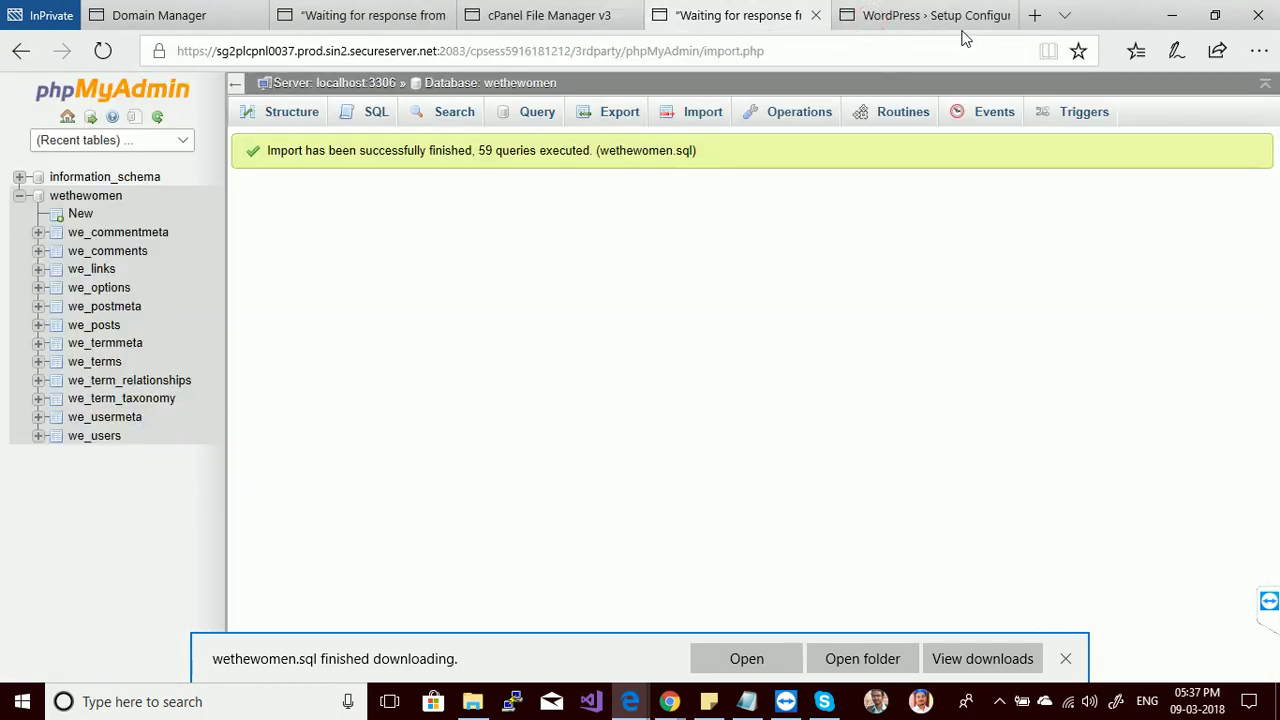
left_click(965, 30)
left_click(743, 543)
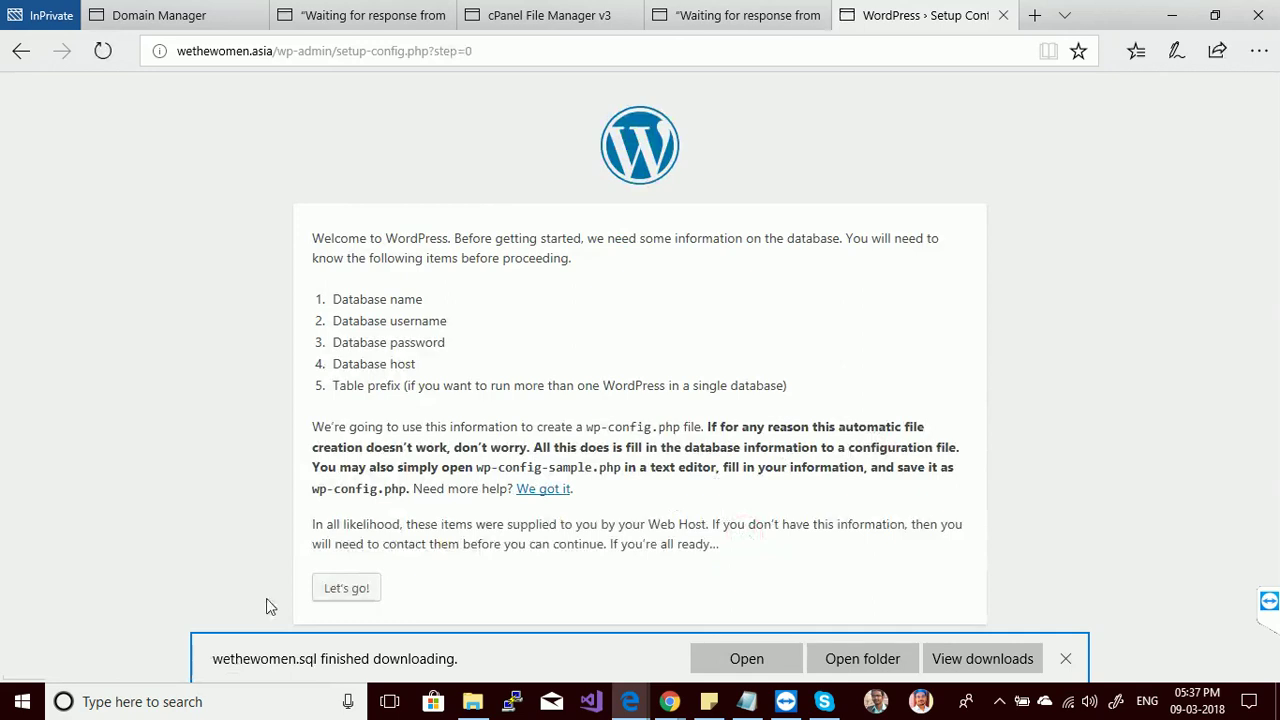
left_click(346, 588)
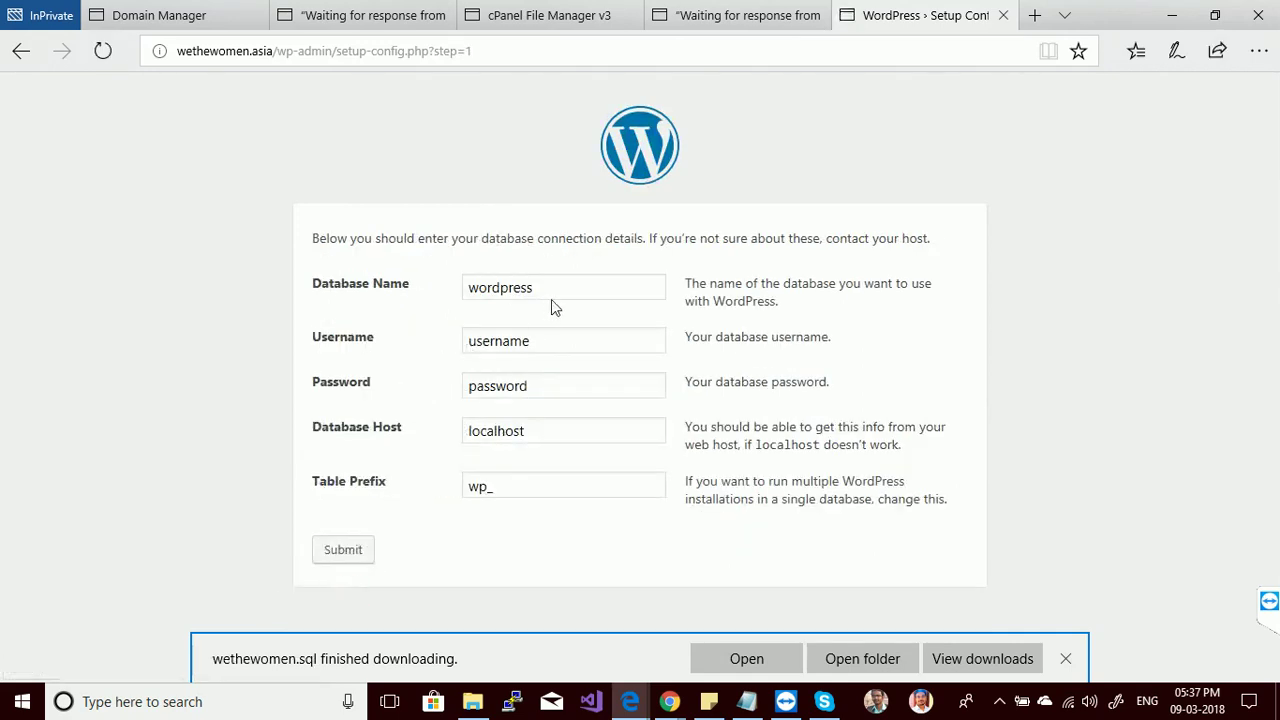
- Enter wethewomen as the Database Name, copied from phpMyAdmin
double_click(564, 288)
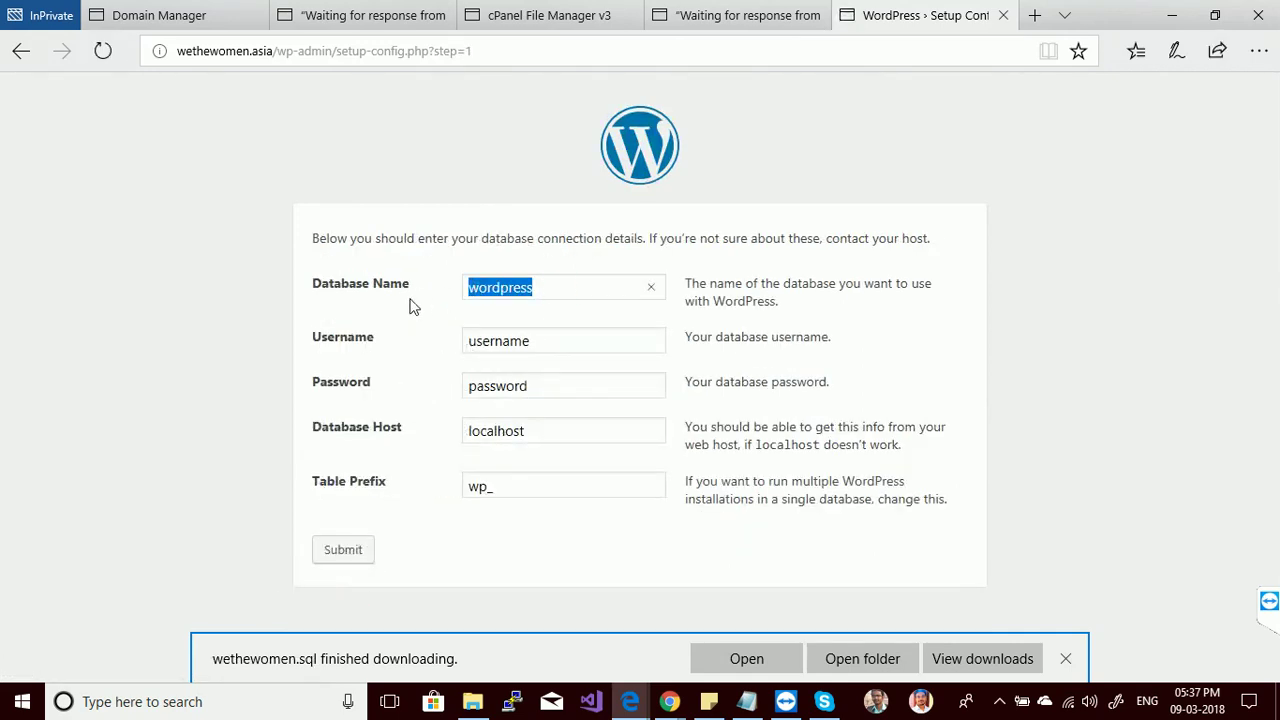
left_click(572, 12)
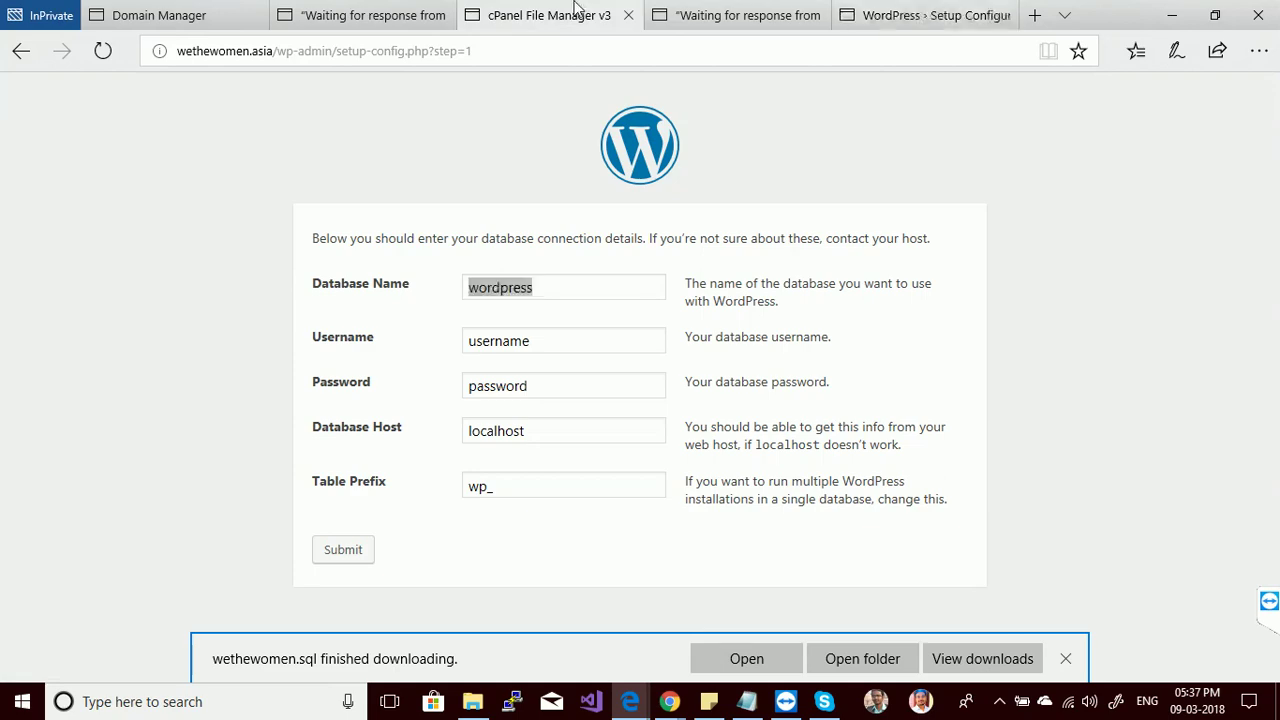
left_click(716, 27)
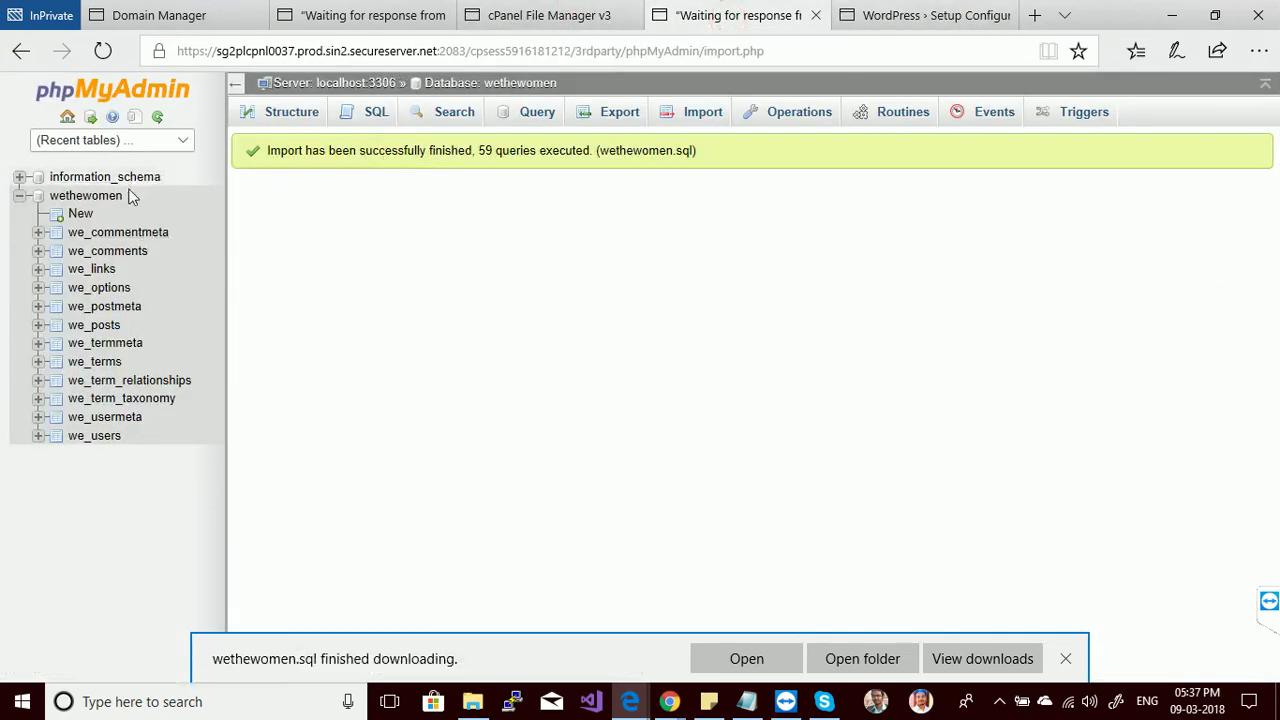
left_click_drag(130, 199, 27, 218)
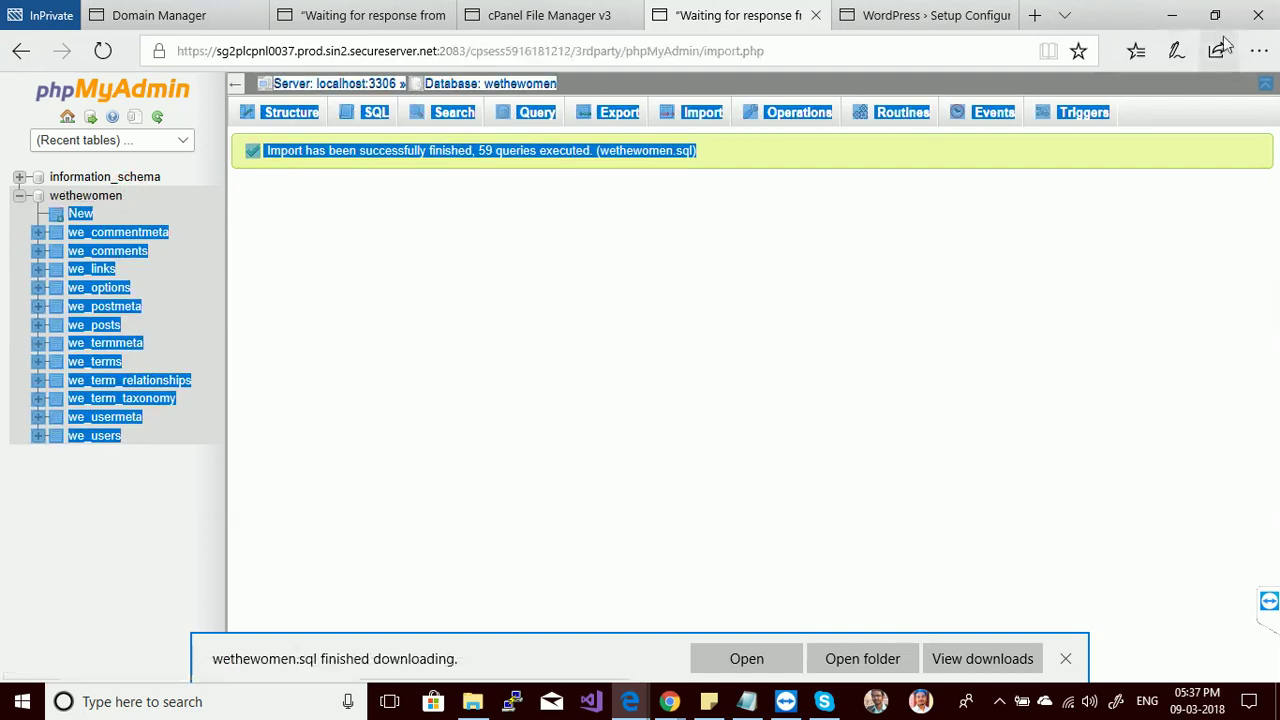
left_click(412, 145)
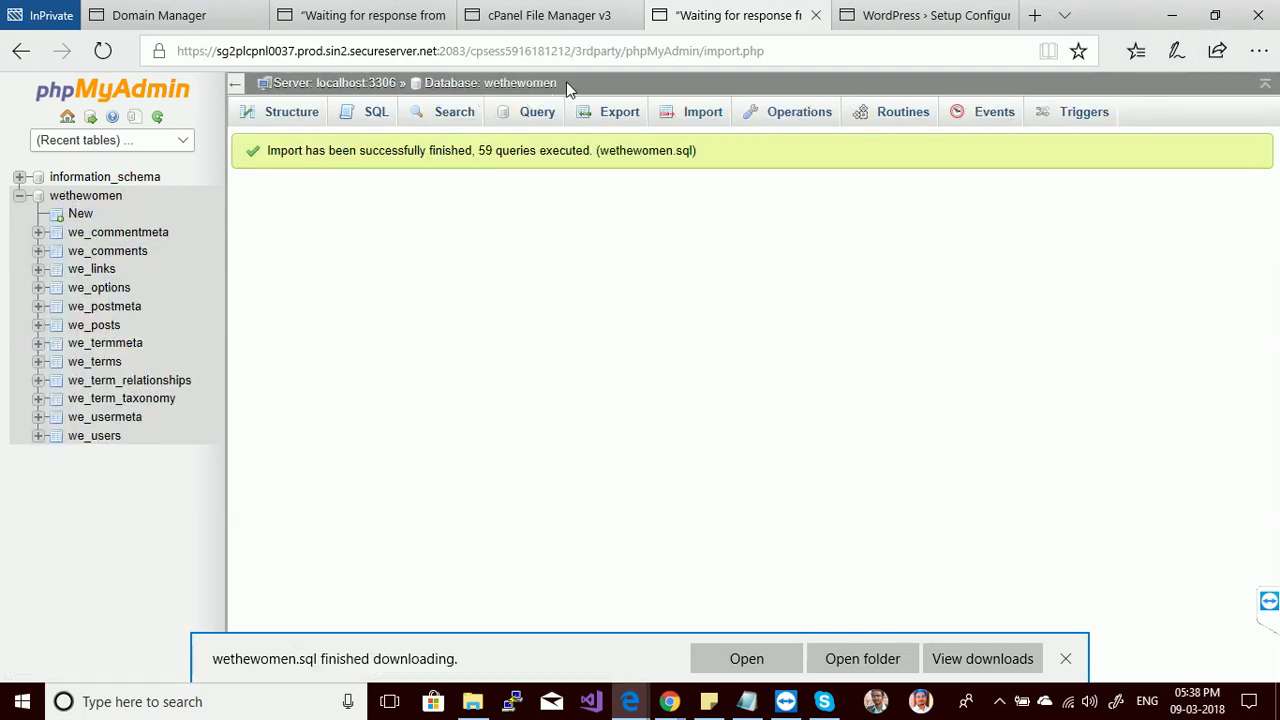
left_click_drag(566, 81, 486, 90)
key("ctrl+c")
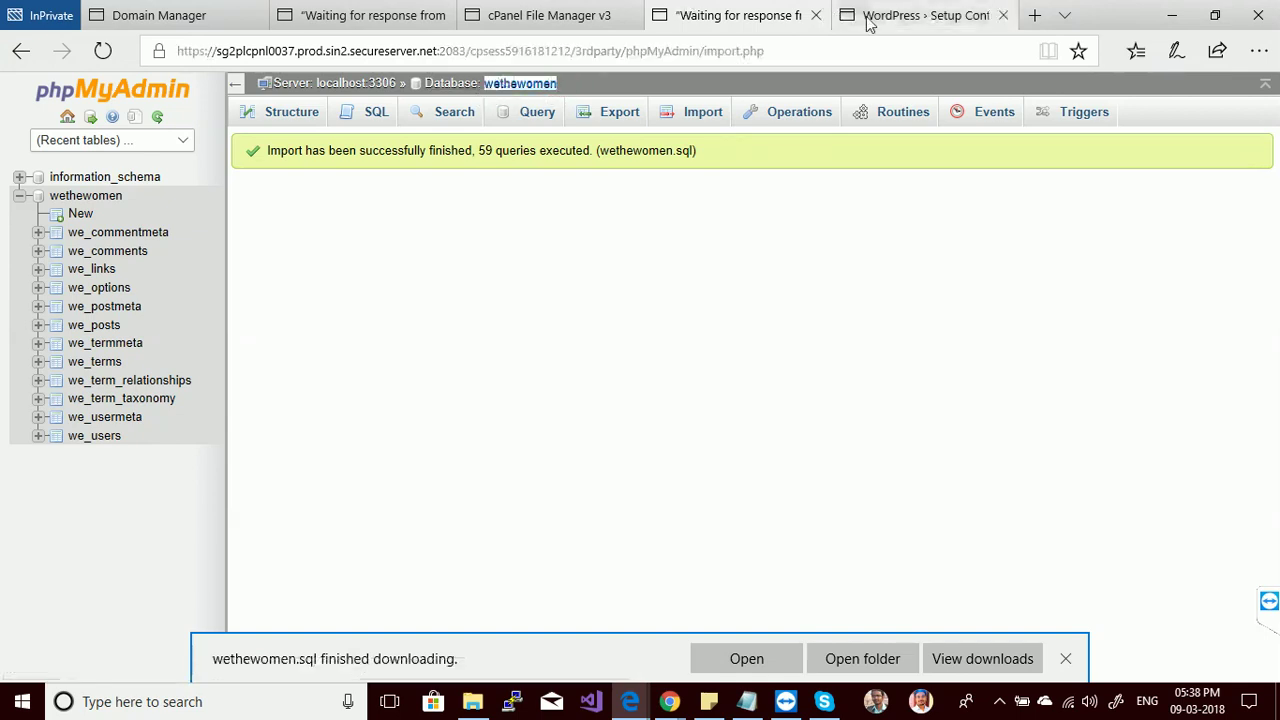
left_click(915, 15)
key("ctrl+v")
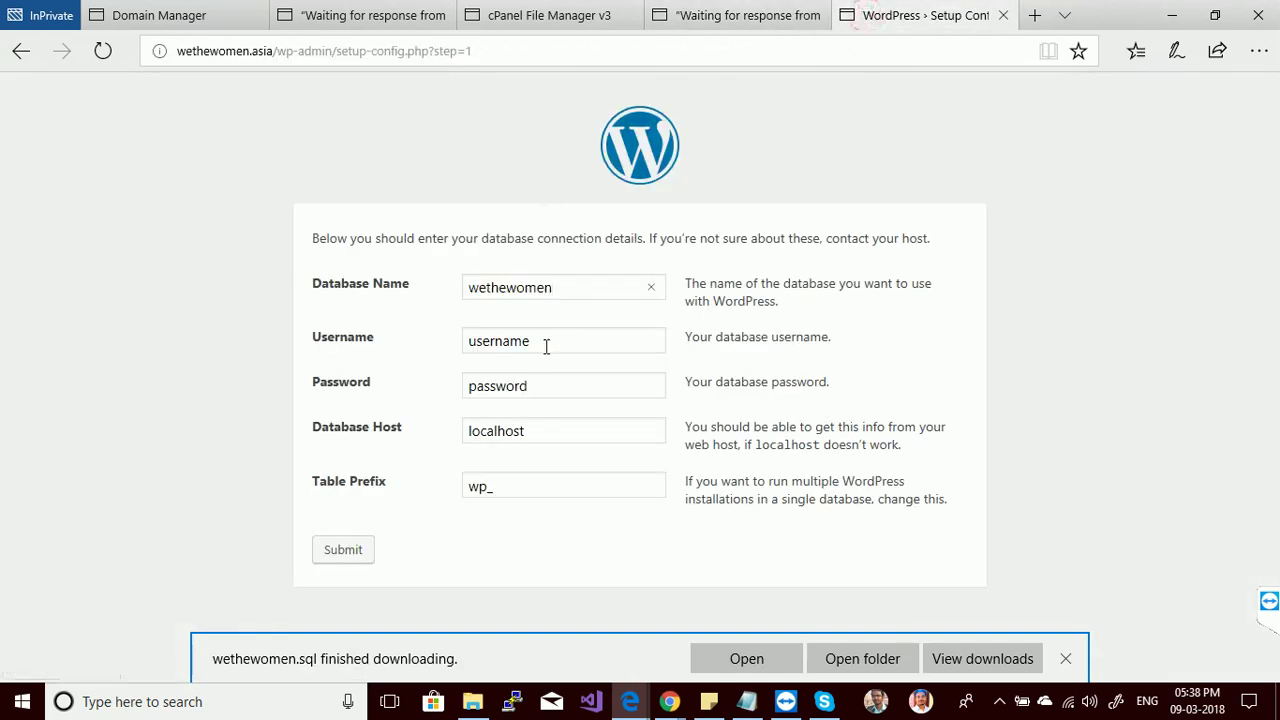
- Fill in Username wethewomen and the database password
double_click(546, 341)
key("ctrl+v")
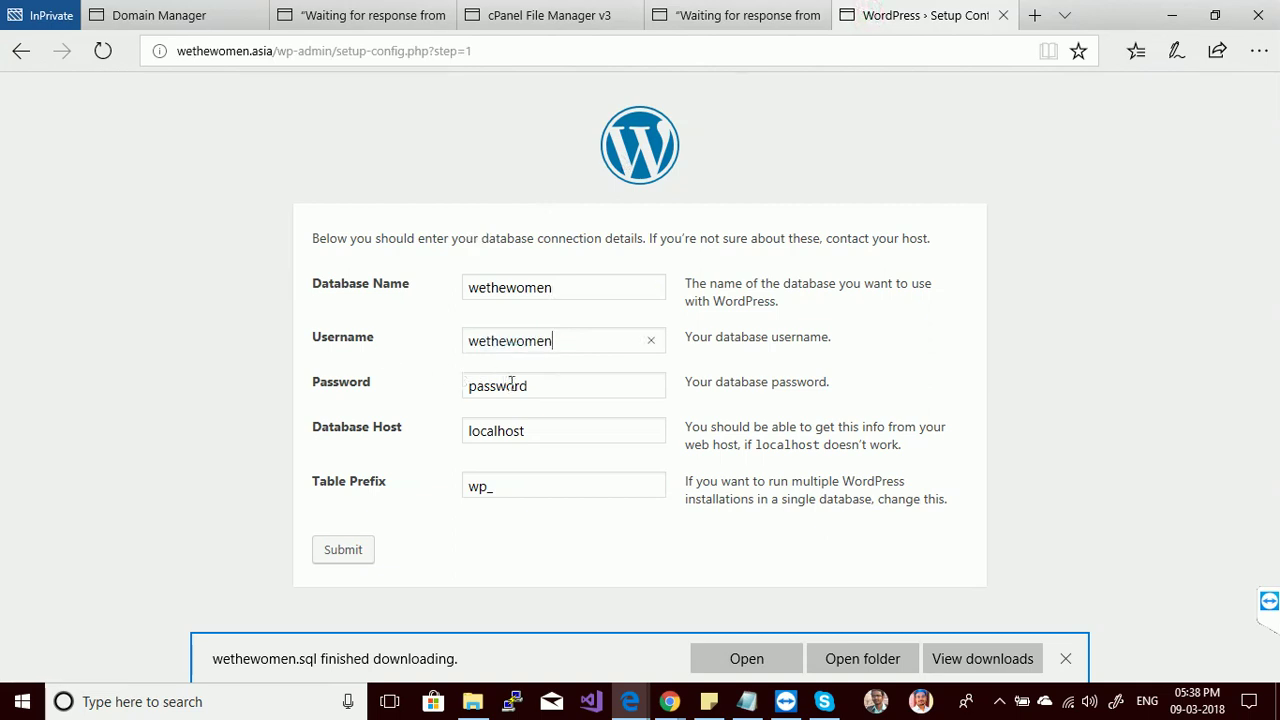
double_click(556, 386)
key("ctrl+v")
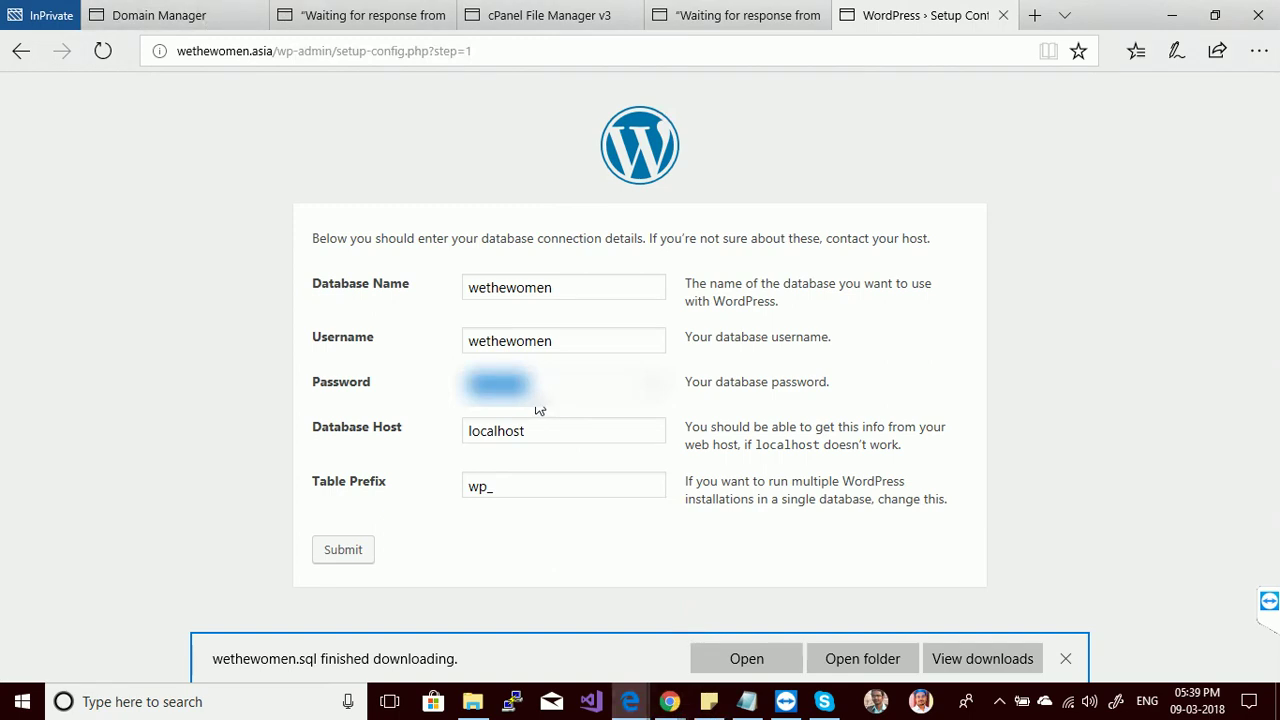
key("ctrl+v")
- Change the Table Prefix from wp_ to we_ to match phpMyAdmin's tables
double_click(494, 485)
left_click(710, 16)
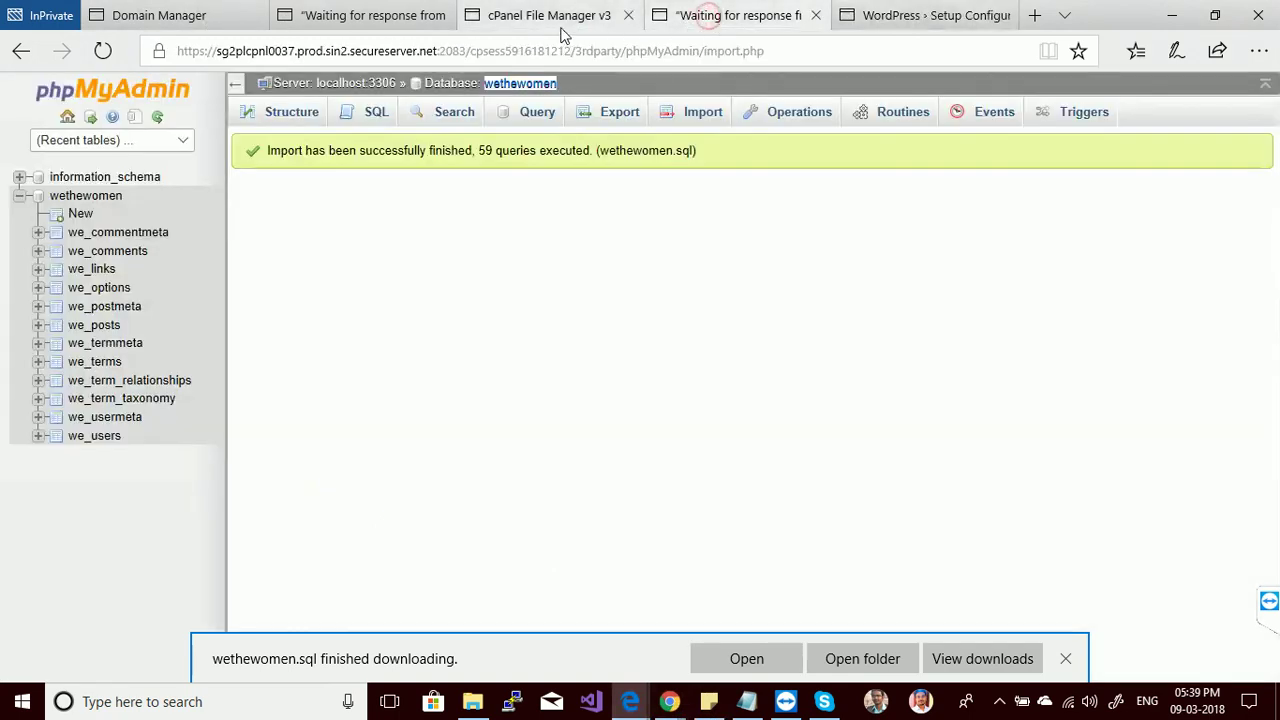
left_click(930, 17)
left_click(527, 492)
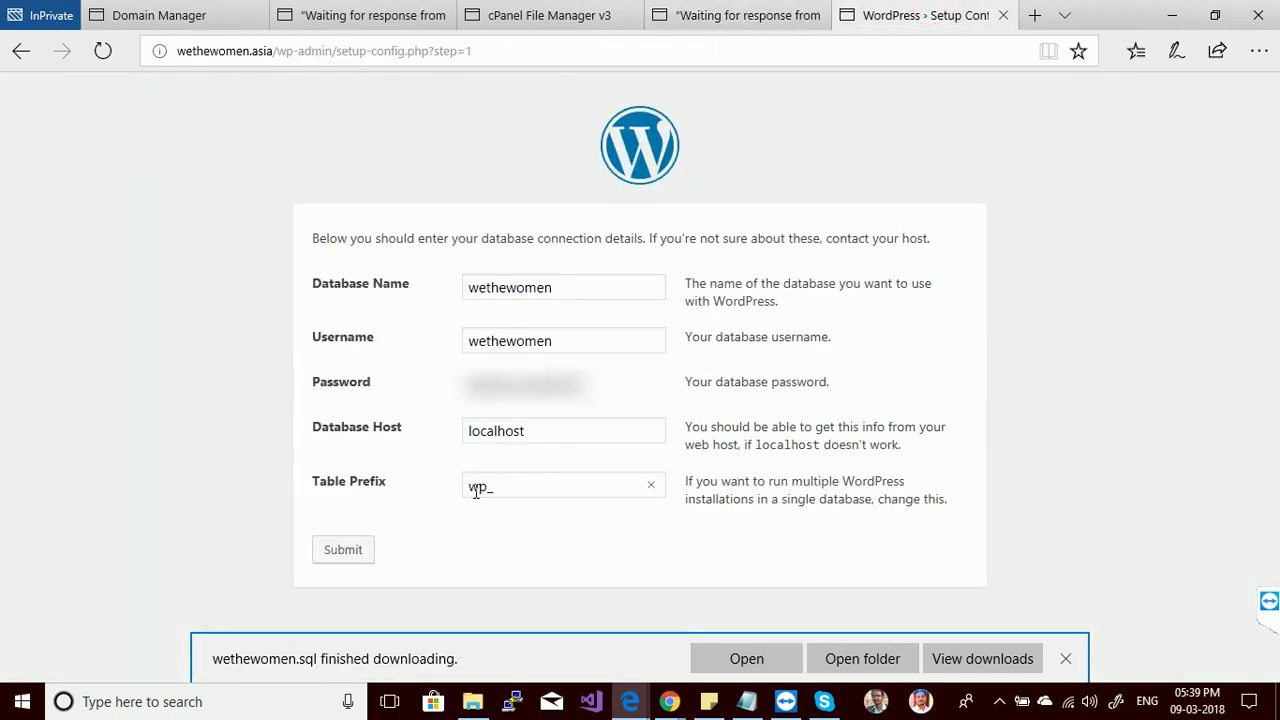
key("BackSpace")
- Submit the database connection details and load wethewomen.asia/wp-admin, which redirects to a localhost 404
left_click(332, 546)
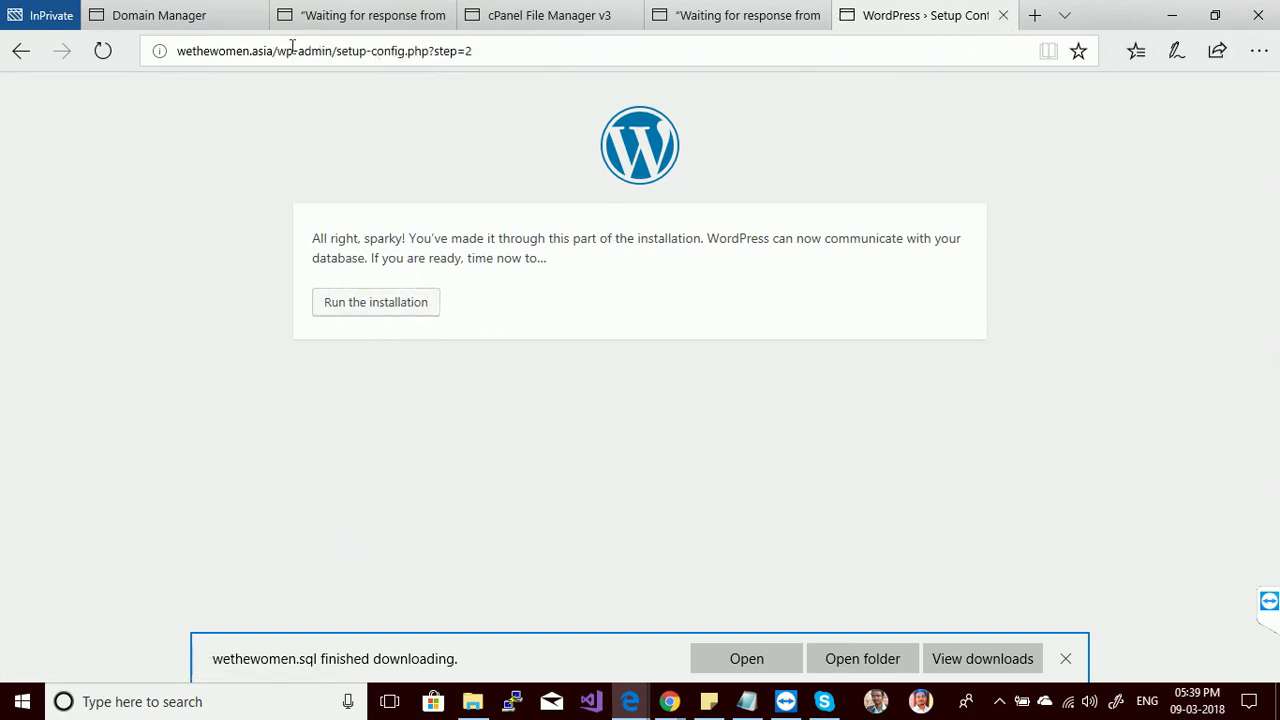
left_click_drag(338, 51, 721, 119)
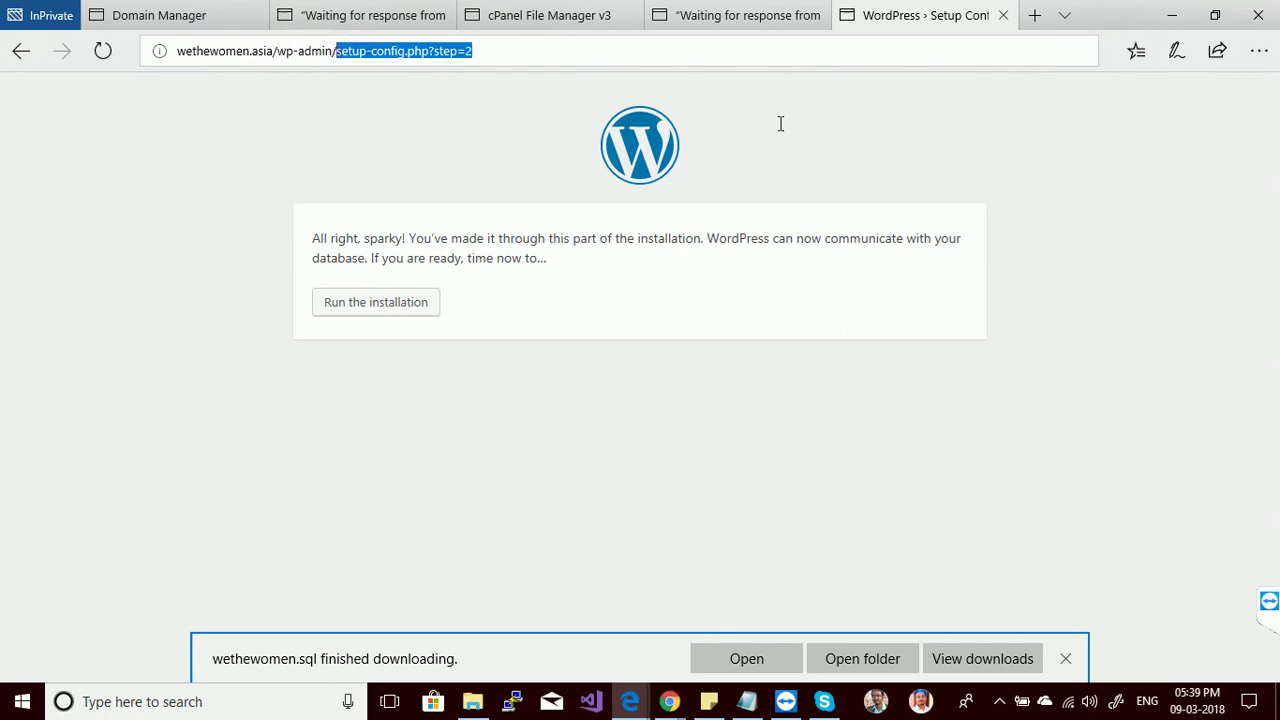
key("BackSpace")
key("Return")
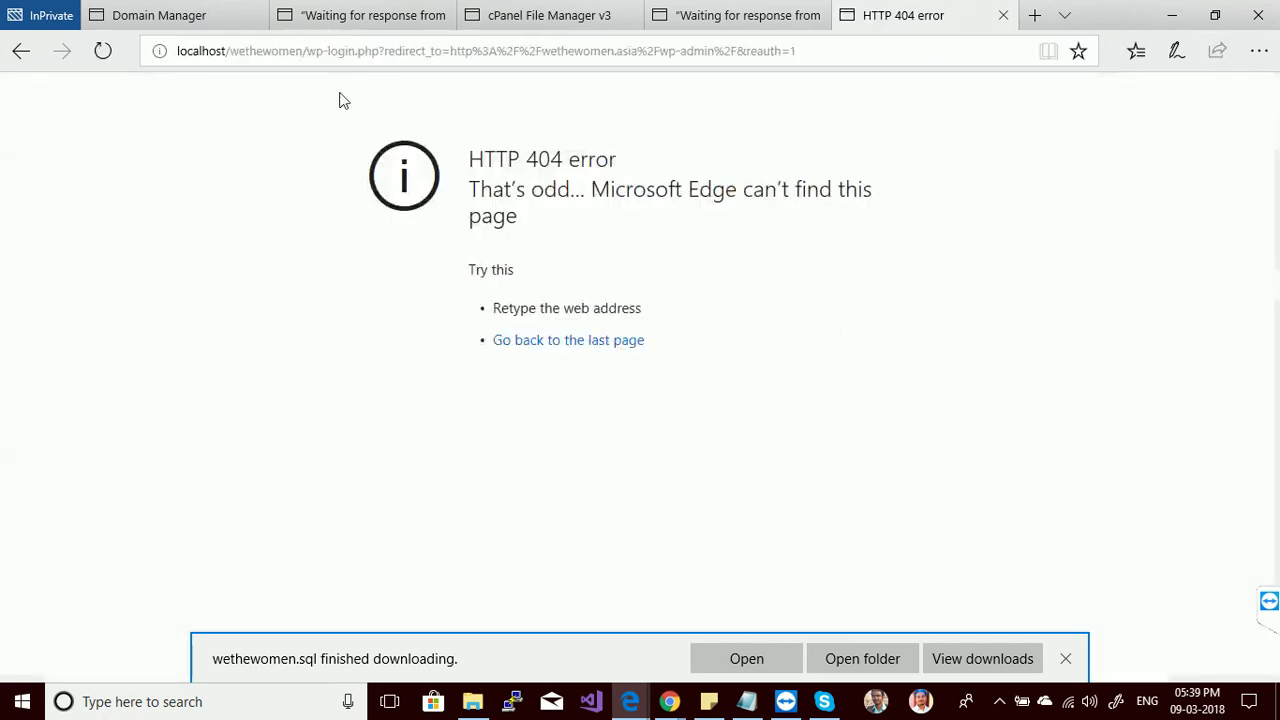
- Clear the localhost login address and return to the phpMyAdmin import results
left_click_drag(232, 50, 515, 147)
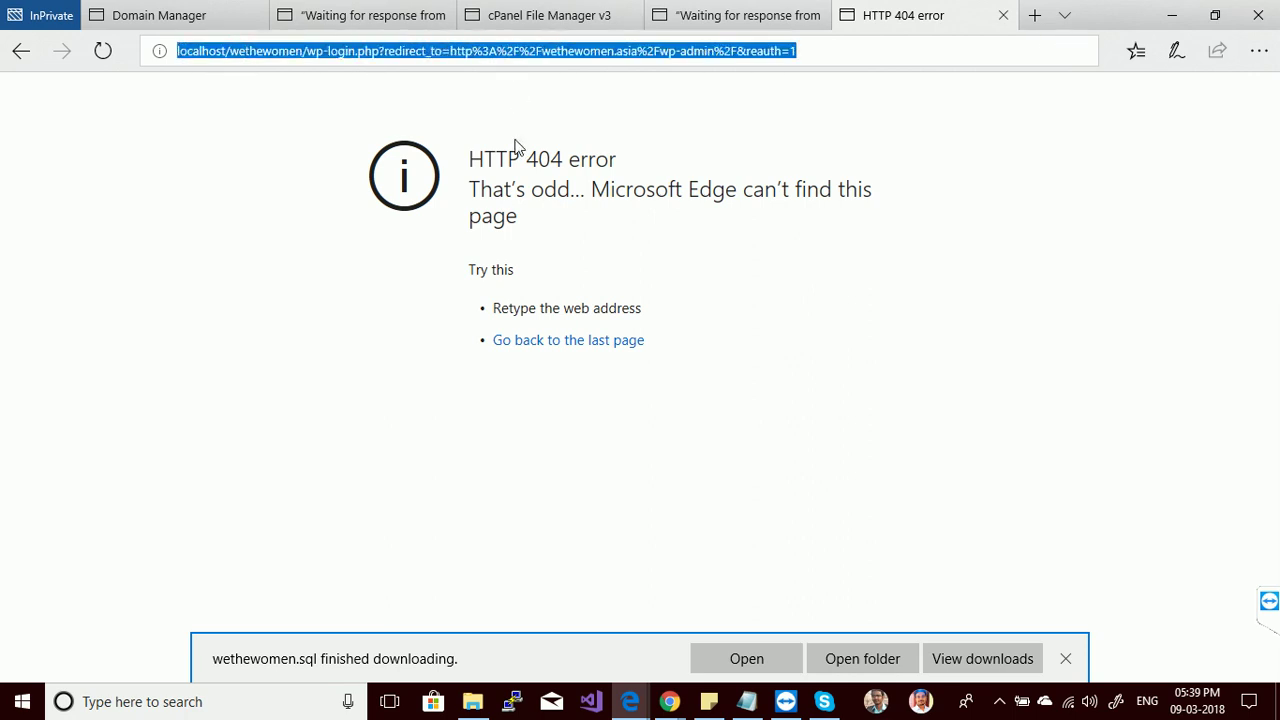
key("BackSpace")
type("wo")
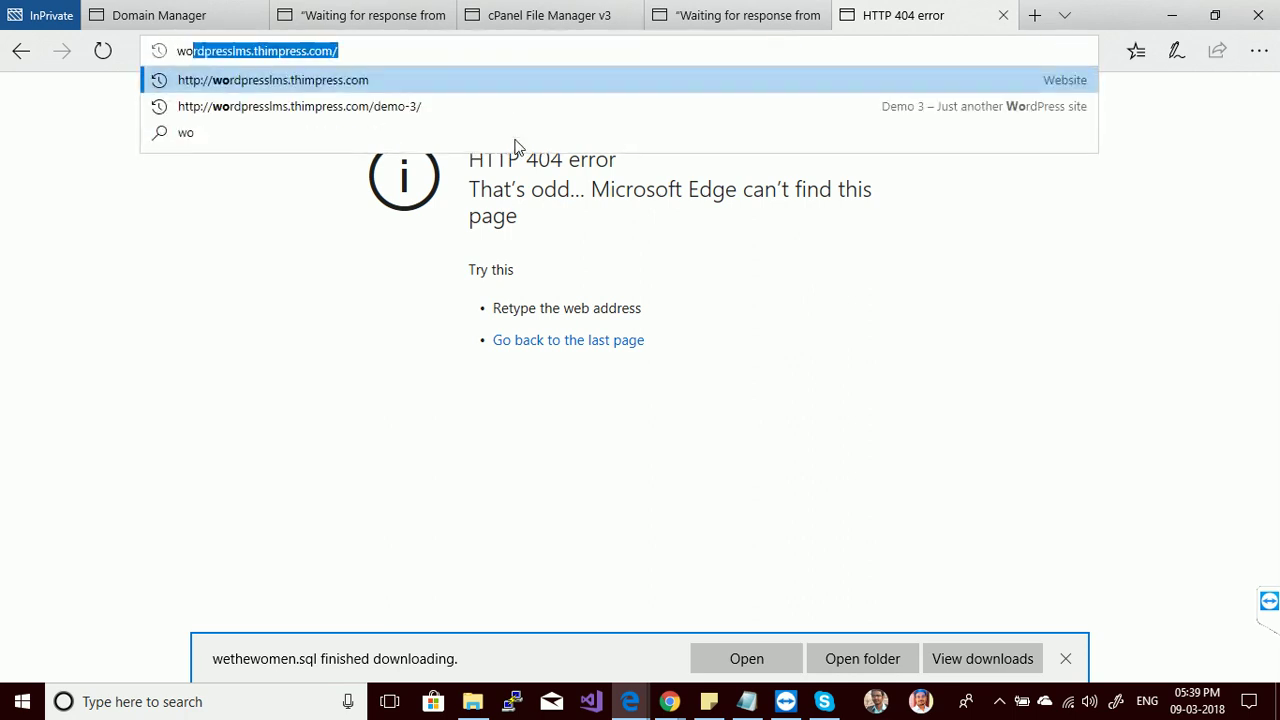
type("mn")
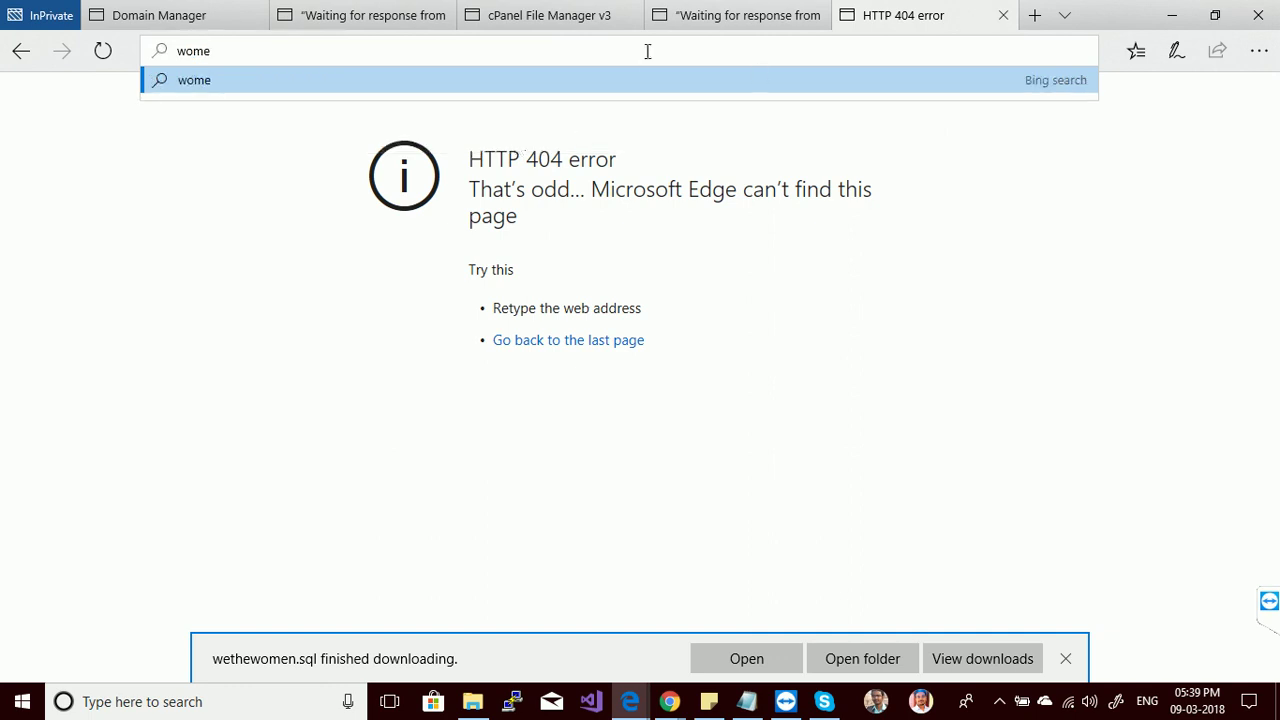
left_click(725, 15)
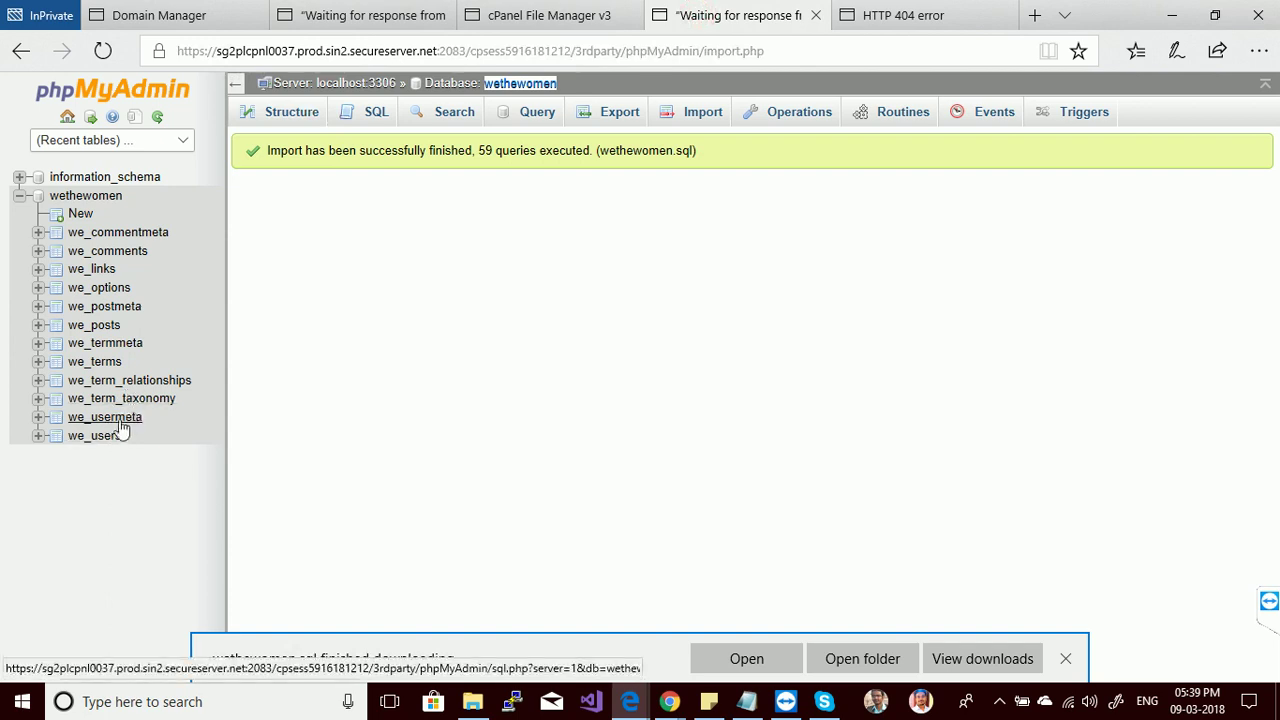
- Browse the we_options table and copy the domain wethewomen.asia from GoDaddy's DNS page
left_click(113, 363)
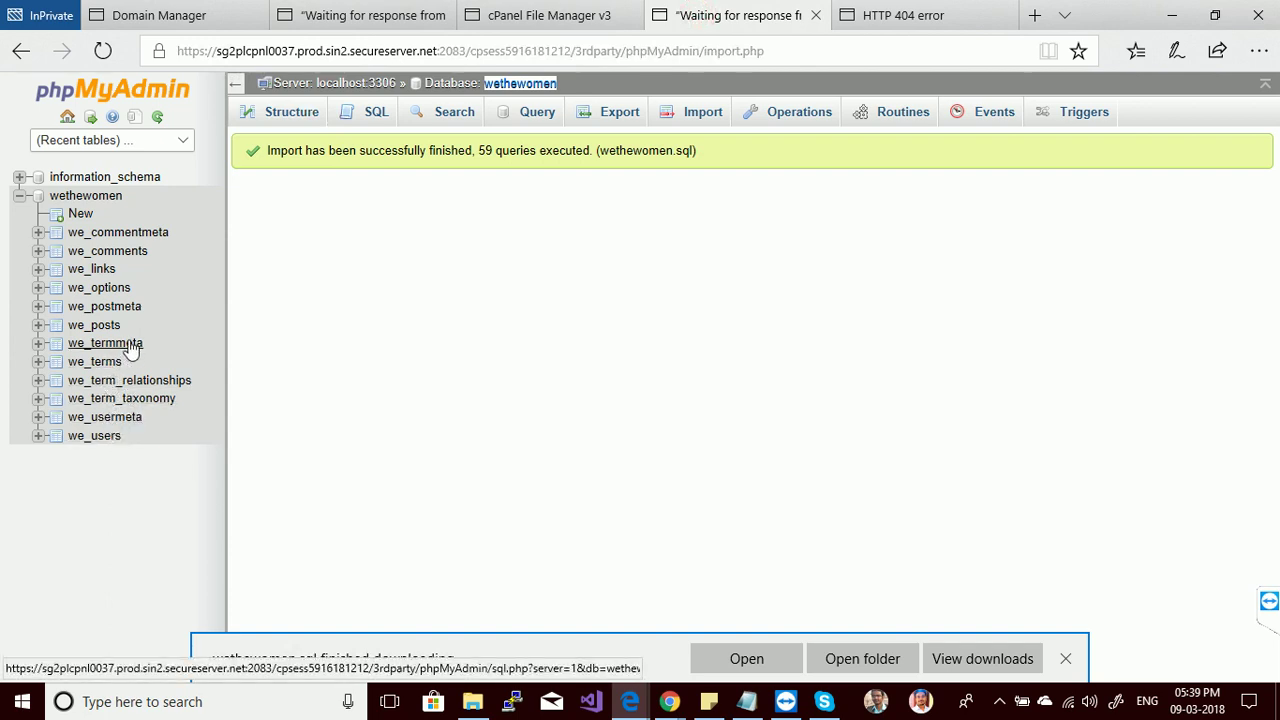
left_click(108, 288)
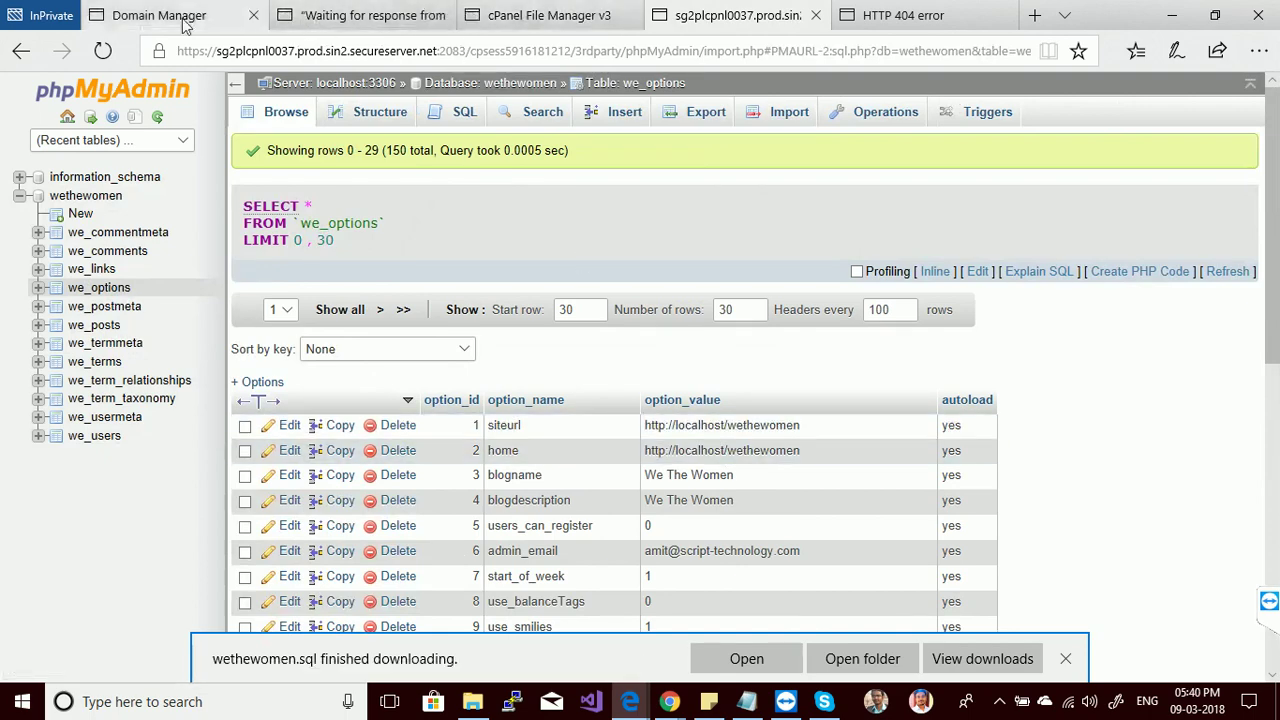
left_click(165, 16)
right_click(152, 257)
left_click(17, 165)
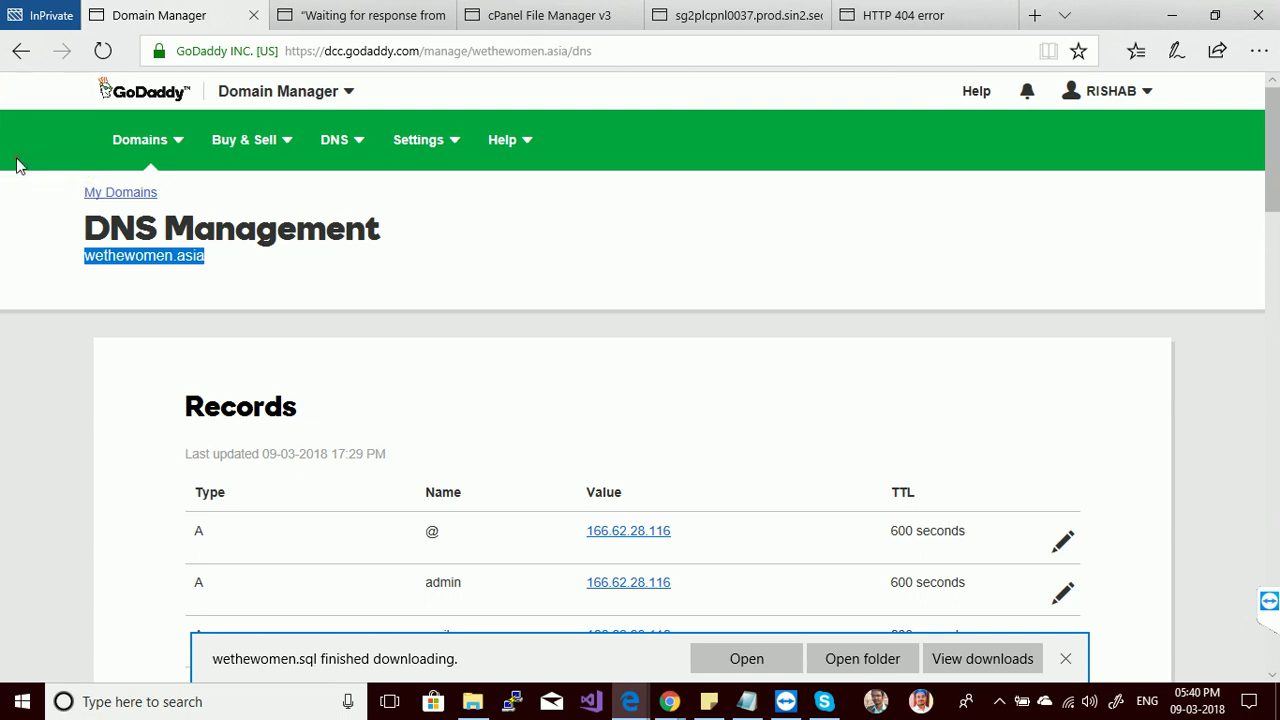
left_click(898, 18)
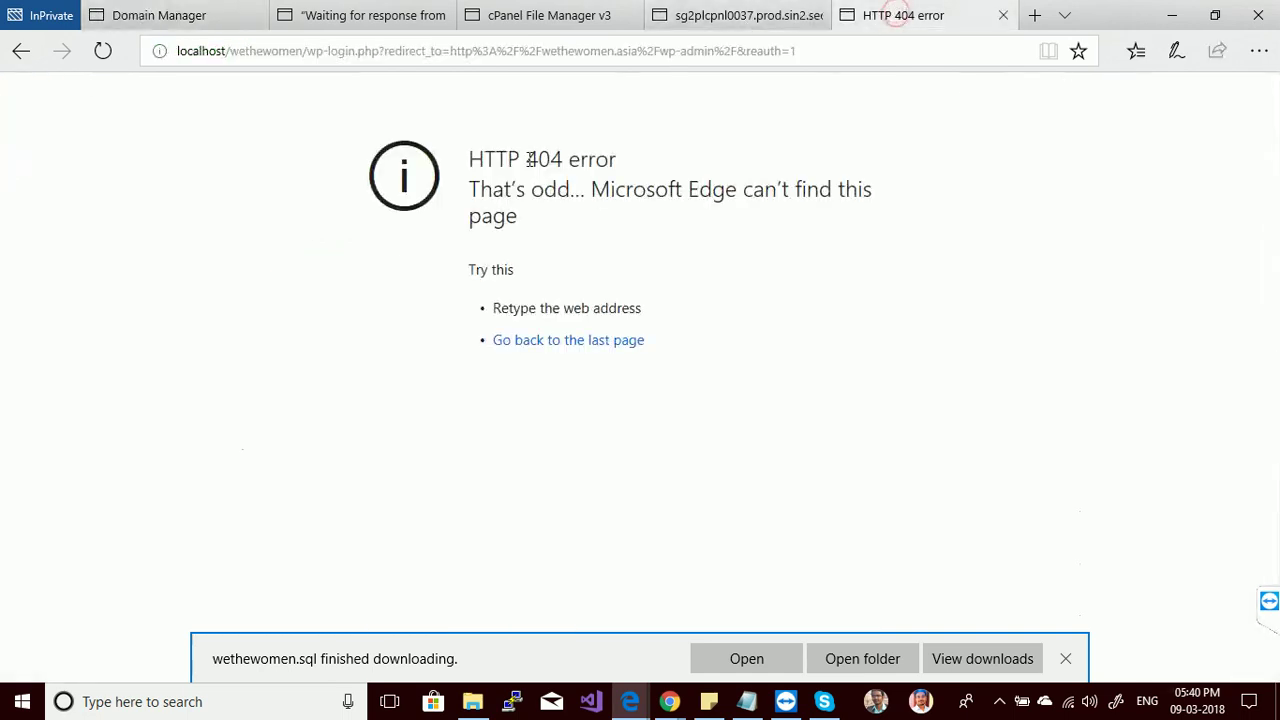
left_click(731, 17)
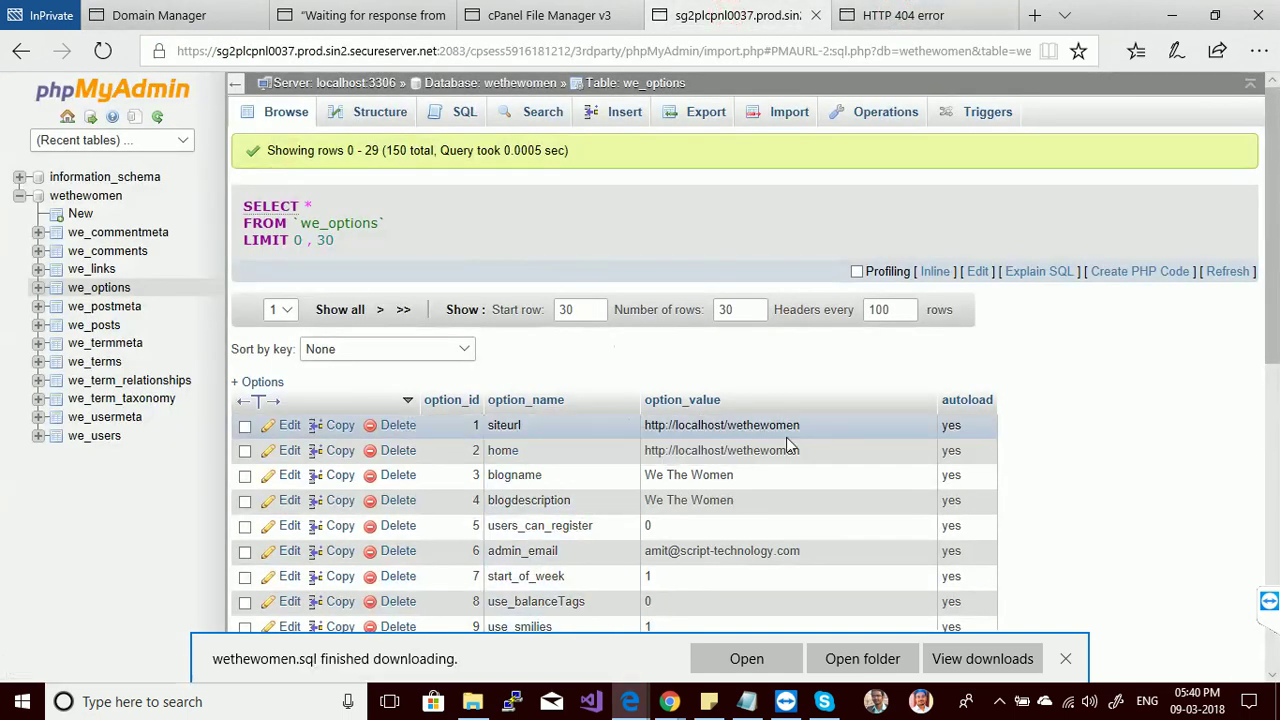
- Change the siteurl value from localhost/wethewomen to wethewomen.asia and save it
left_click(288, 428)
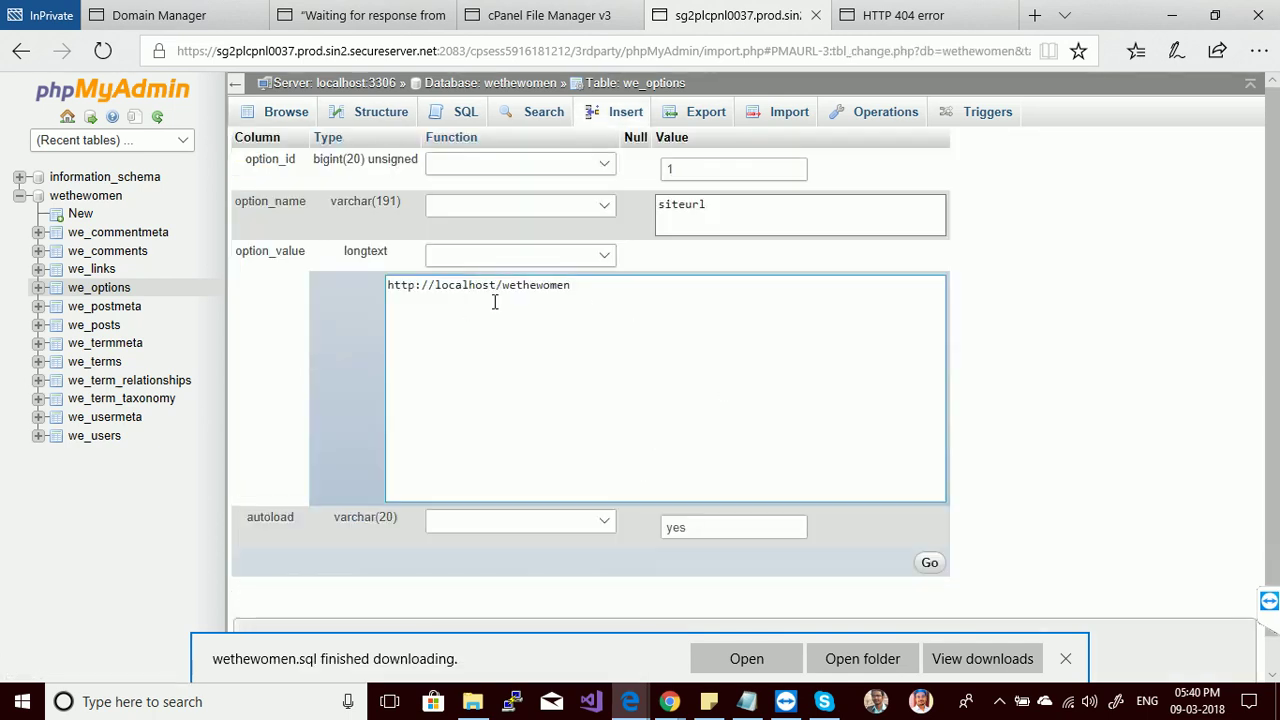
left_click_drag(609, 283, 418, 296)
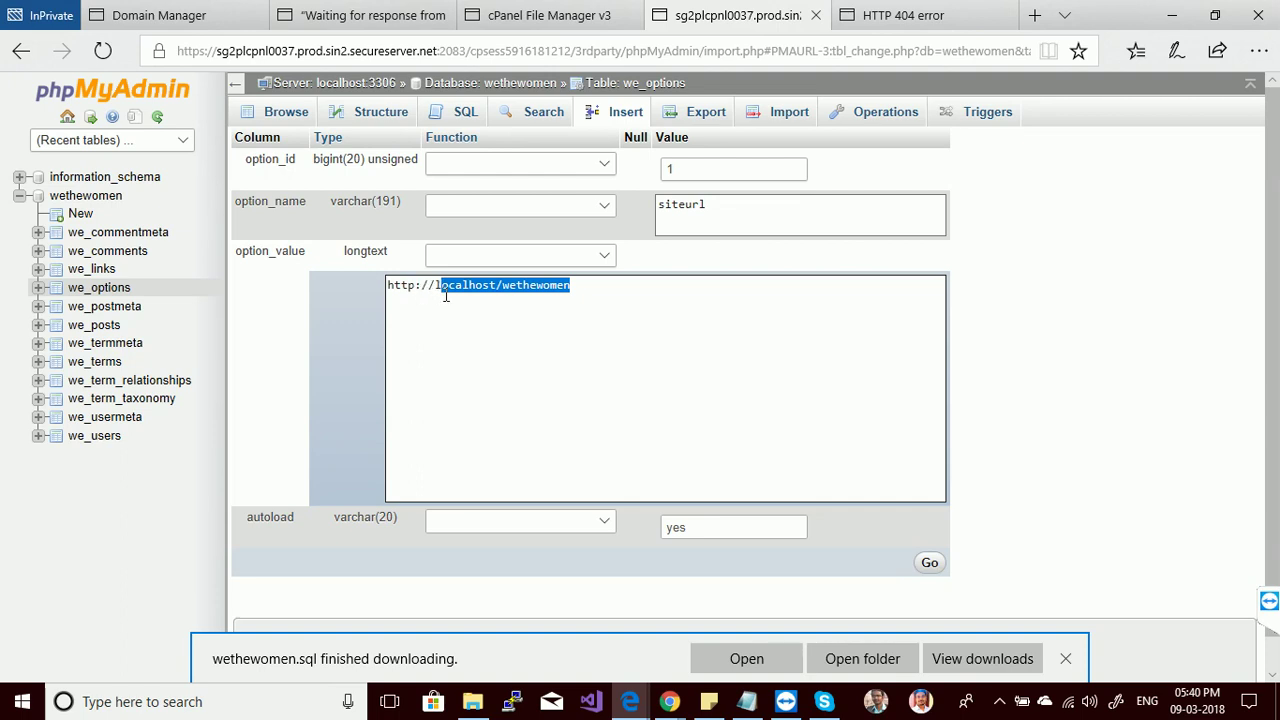
key("shift+Left")
key("ctrl+v")
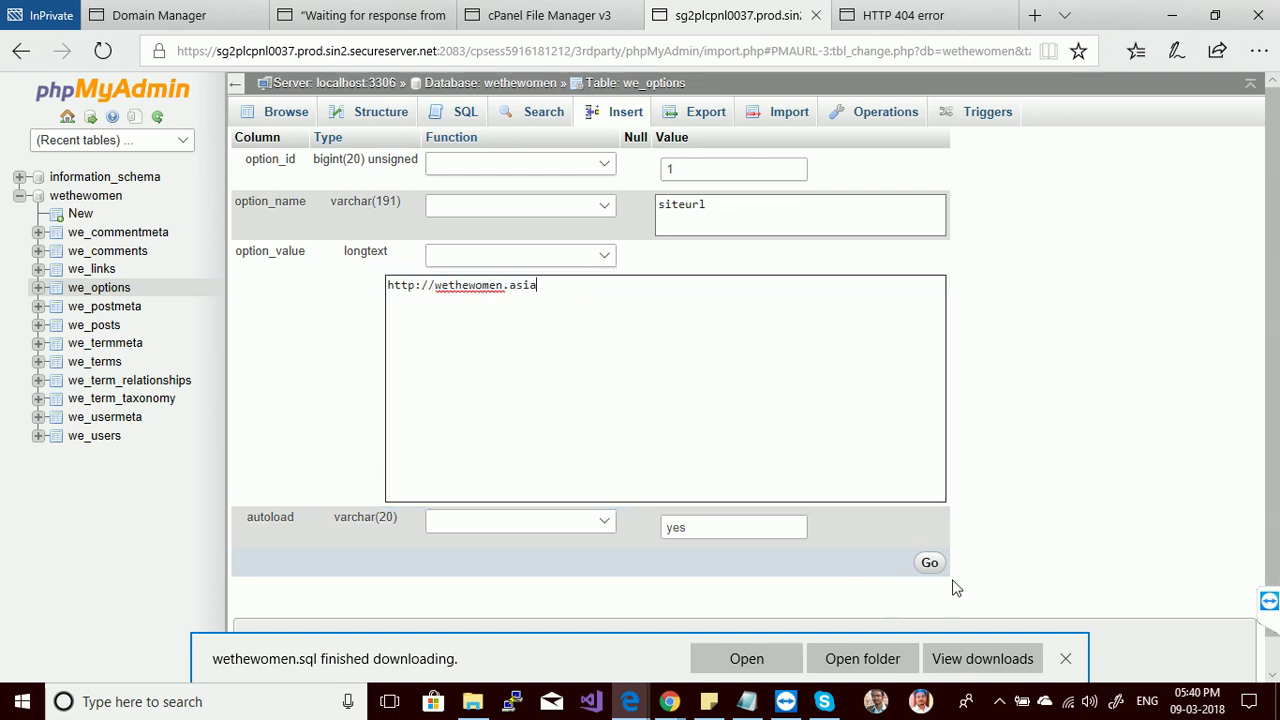
left_click(929, 563)
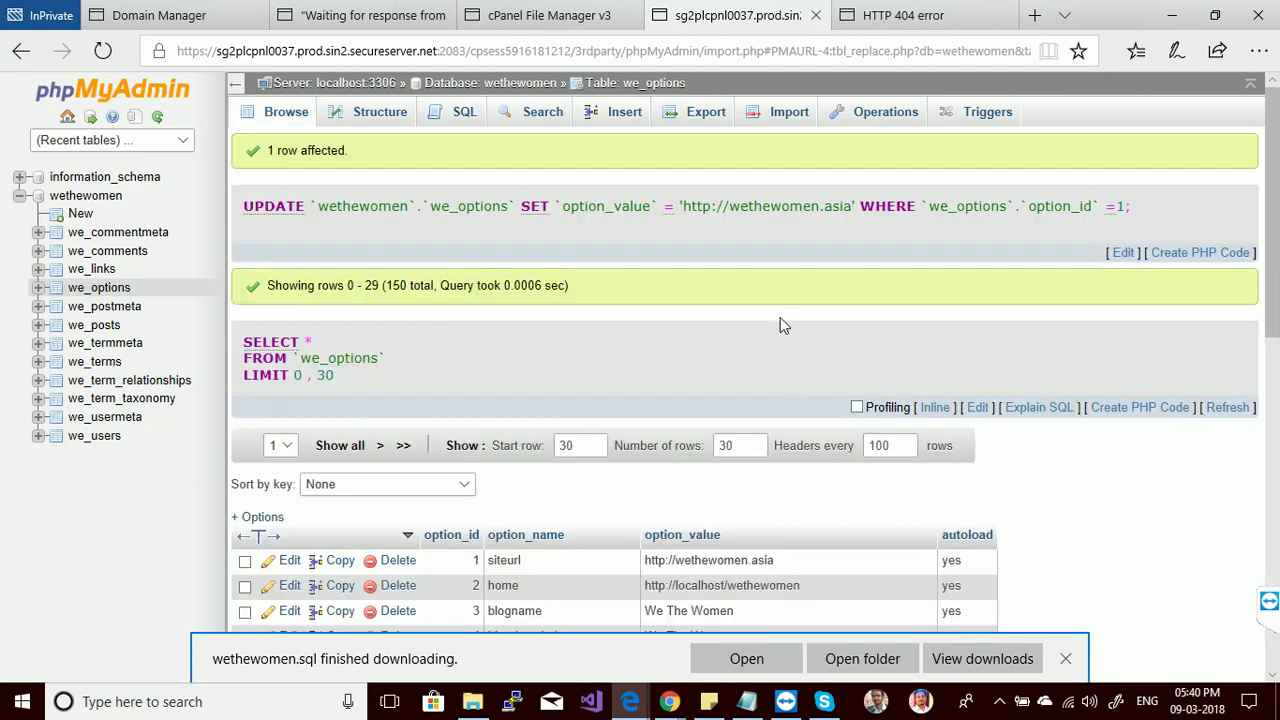
- Change the home value from localhost/wethewomen to wethewomen.asia and save it
left_click(290, 587)
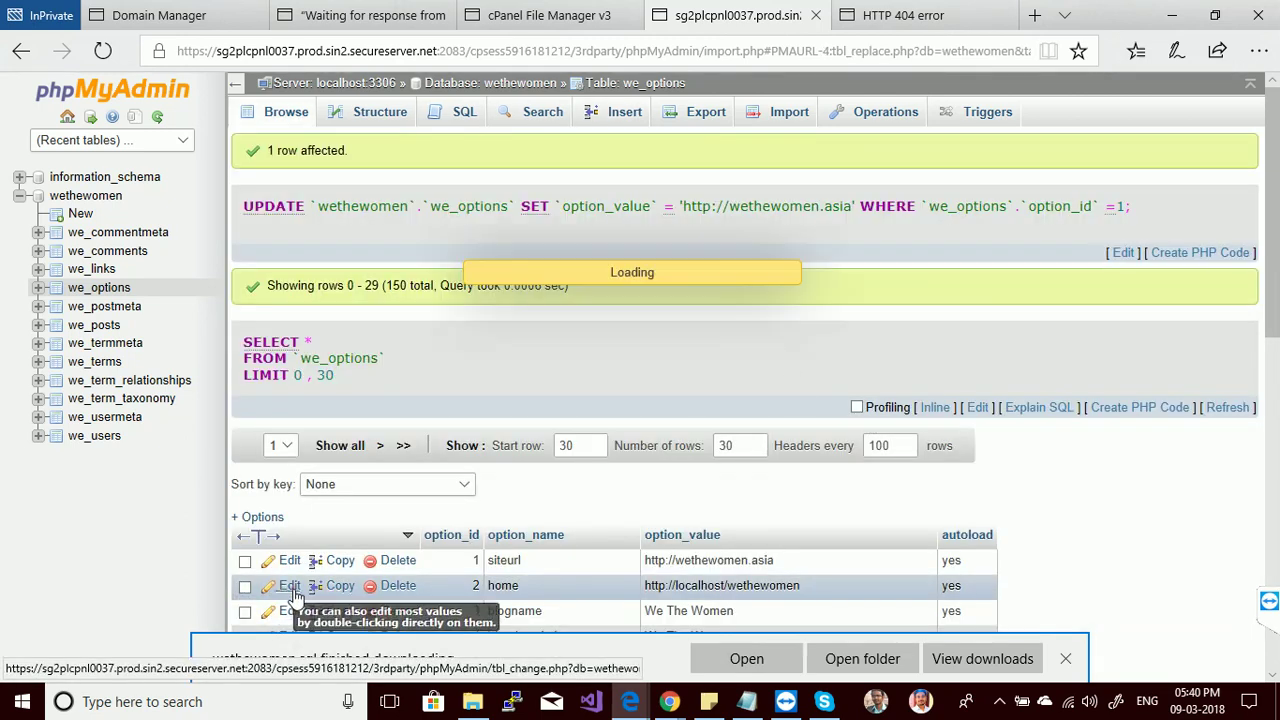
left_click(608, 285)
key("shift+Left")
key("shift+Left")
key("shift+Left")
key("shift+Left")
key("shift+Left")
key("shift+Left")
key("shift+Left")
key("shift+Left")
key("shift+Left")
key("shift+Left")
key("shift+Left")
key("shift+Left")
key("shift+Left")
key("shift+Left")
key("shift+Left")
key("shift+Left")
key("shift+Left")
key("shift+Left")
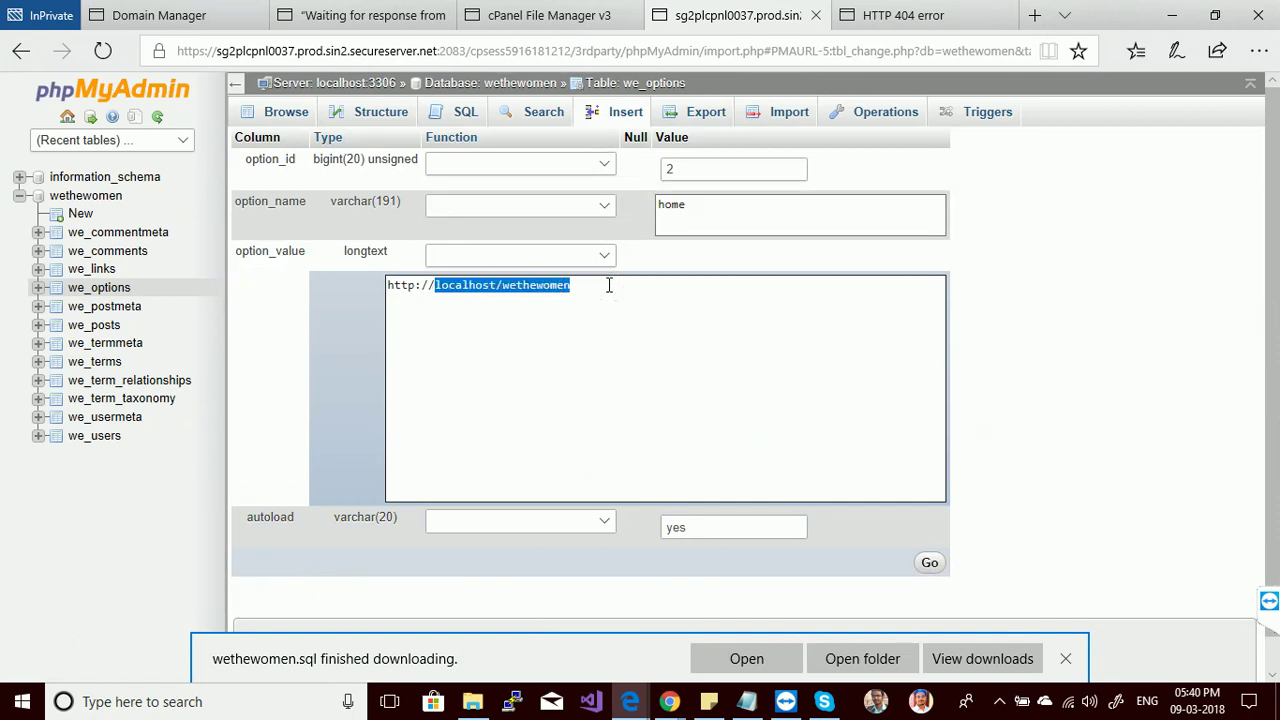
key("ctrl+v")
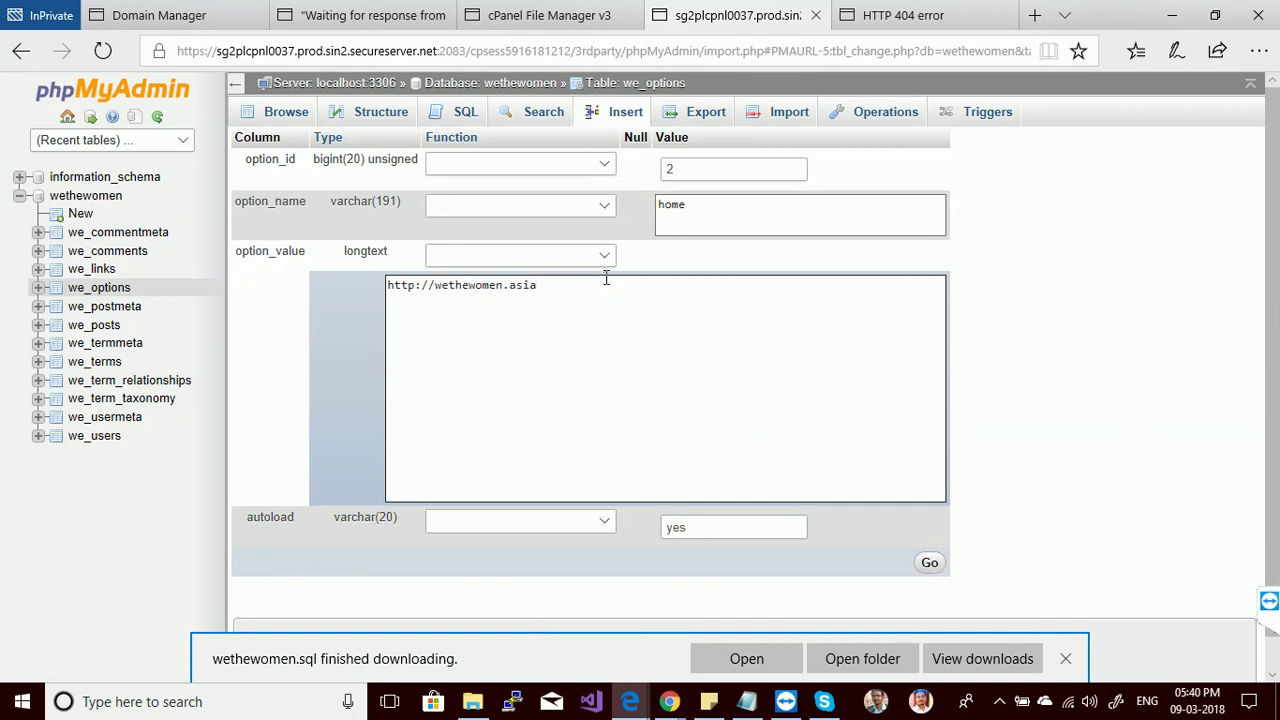
left_click(929, 563)
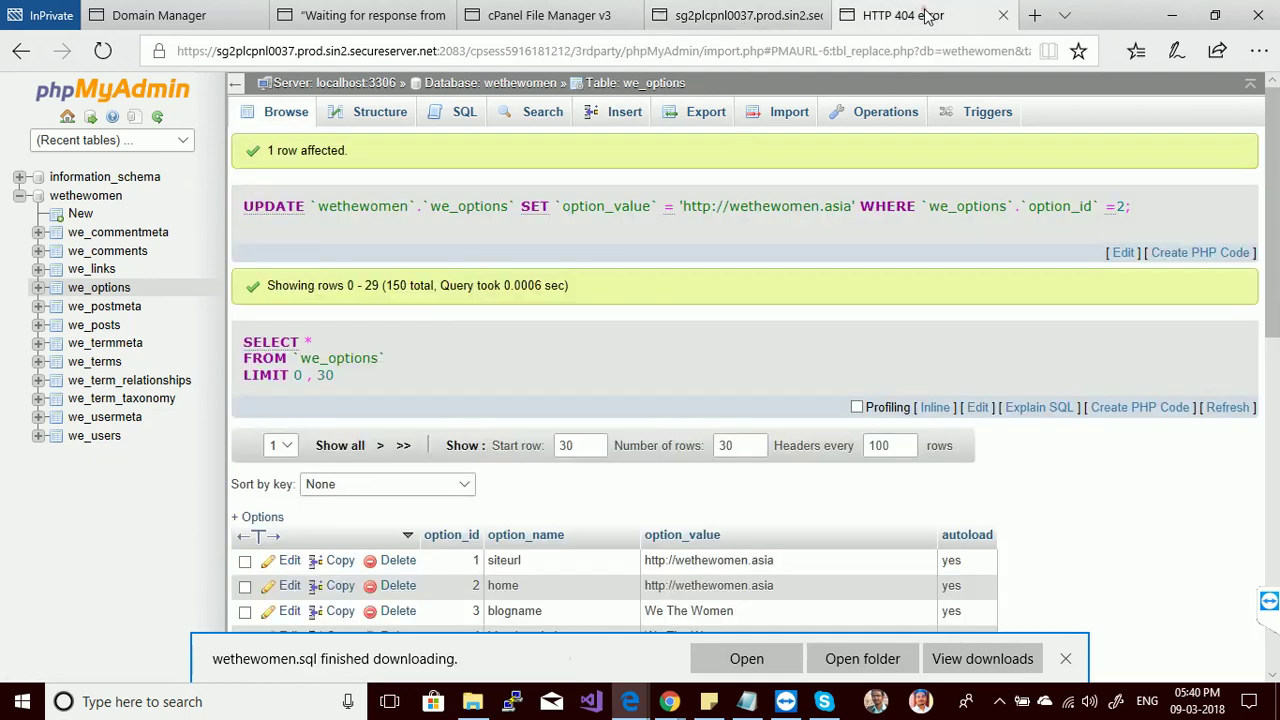
- Paste wethewomen.asia over the 404 page's address
left_click(926, 14)
left_click(887, 56)
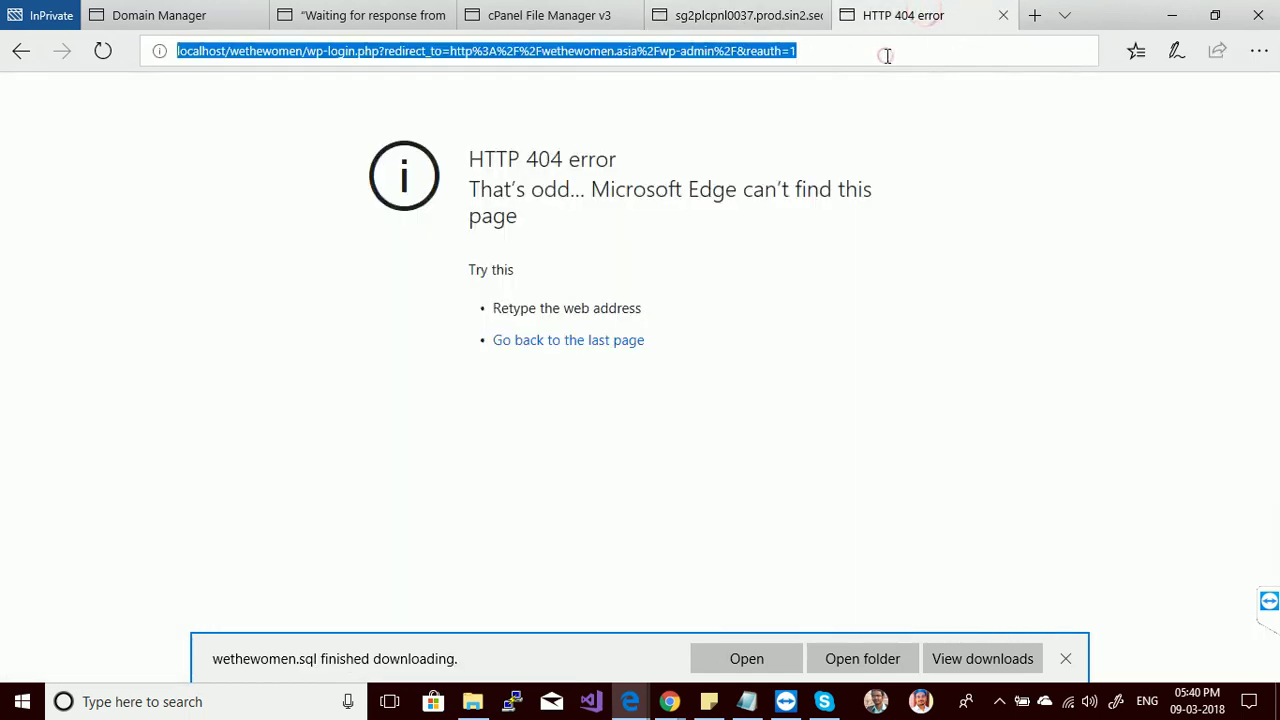
key("ctrl+v")
- Load the live wethewomen.asia site, dismiss the download notice, and close the site and phpMyAdmin tabs
key("Return")
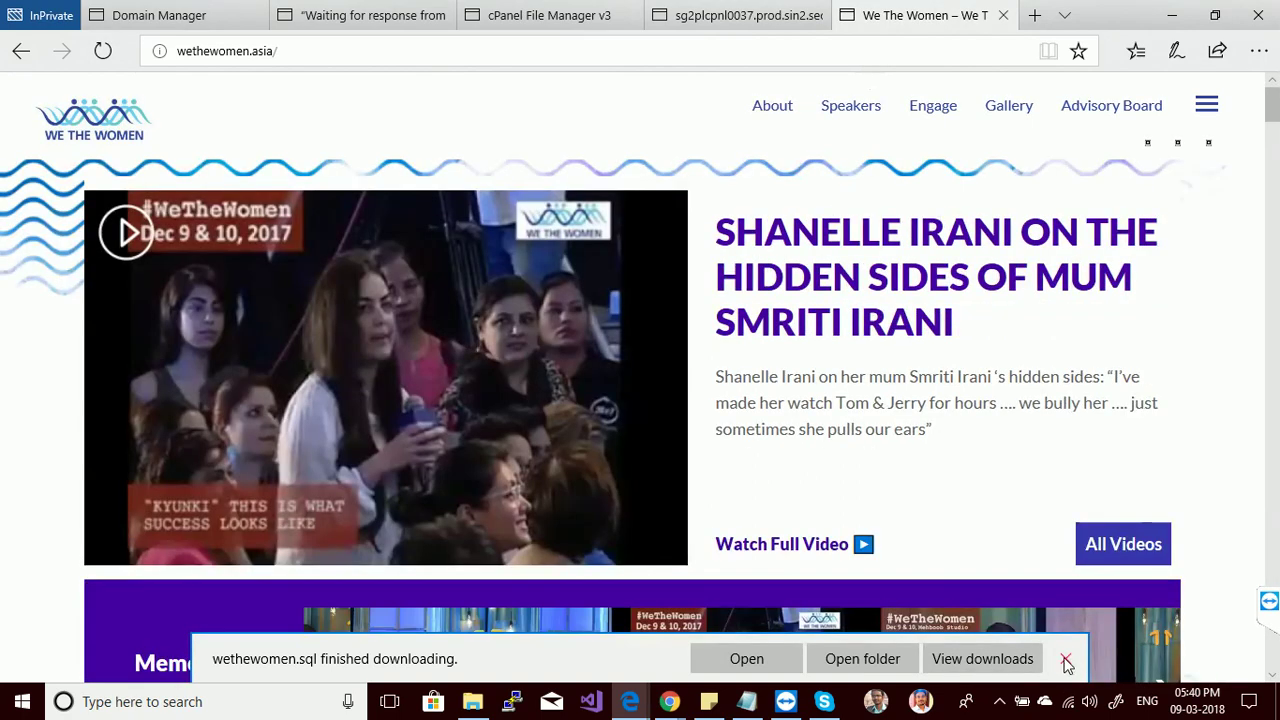
left_click(1065, 658)
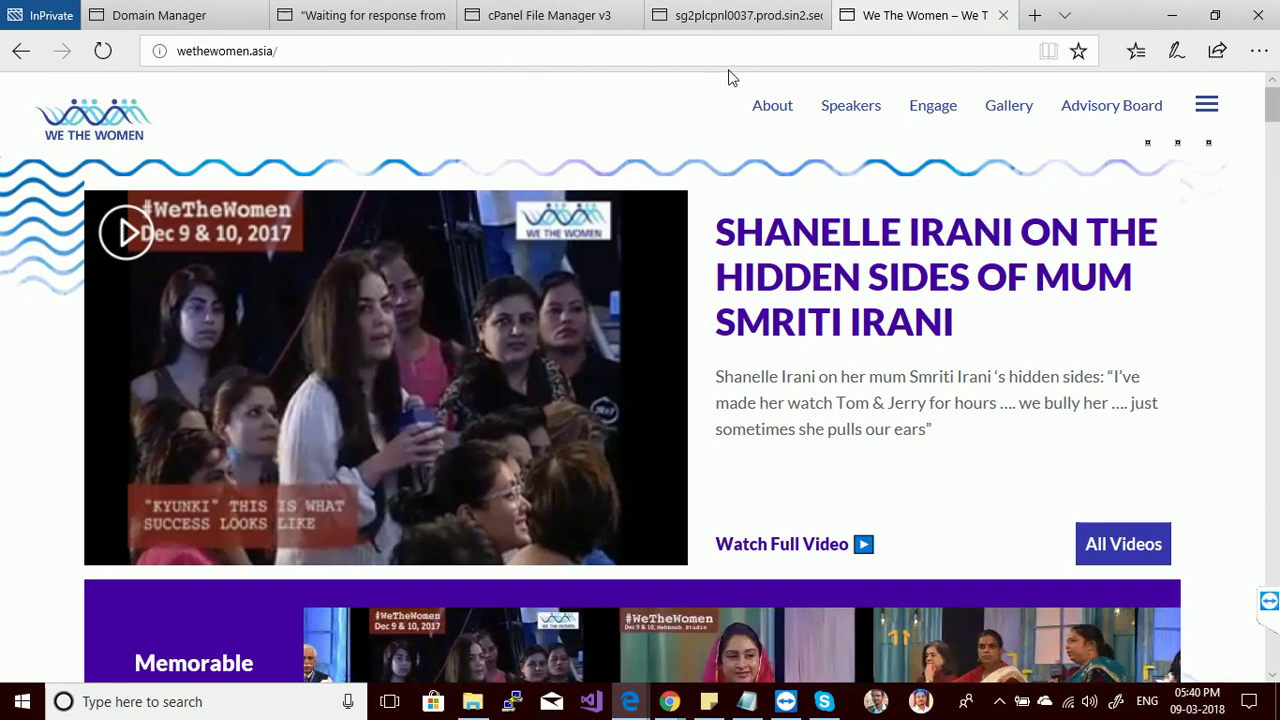
left_click(1003, 16)
left_click(816, 16)
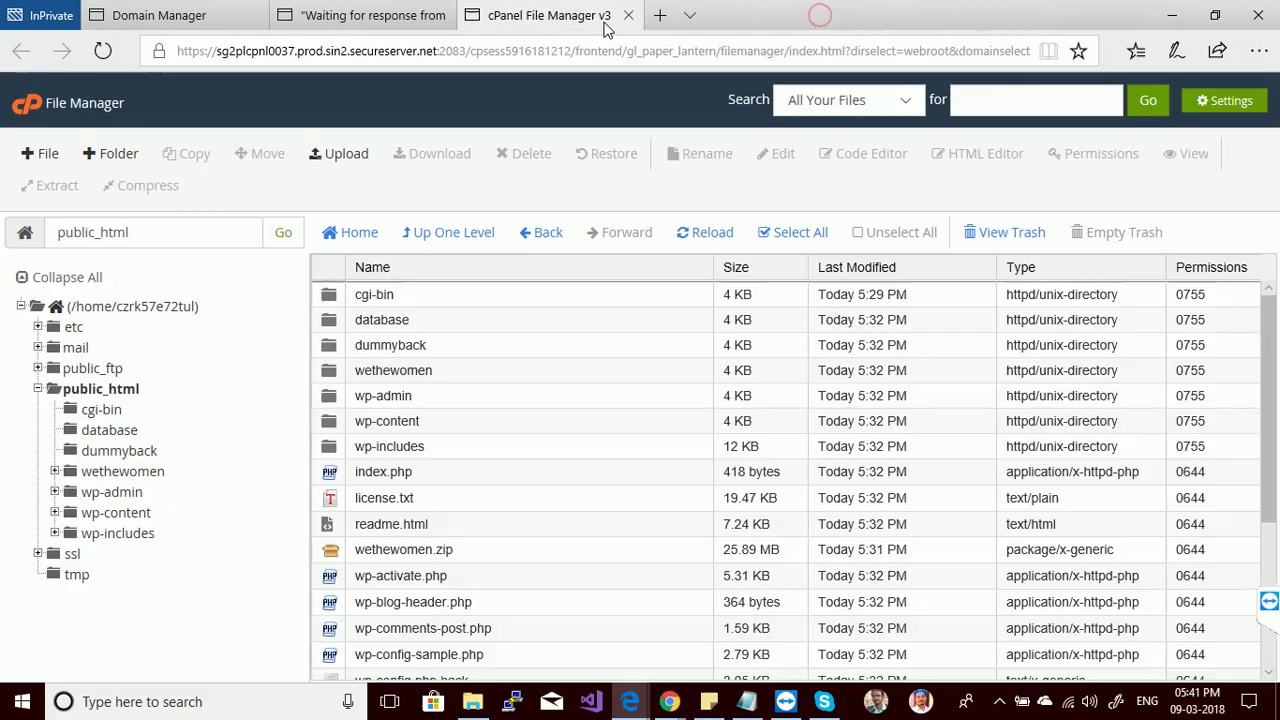
- Close the cPanel File Manager tab and the browser, then bring TeamViewer forward
left_click(629, 16)
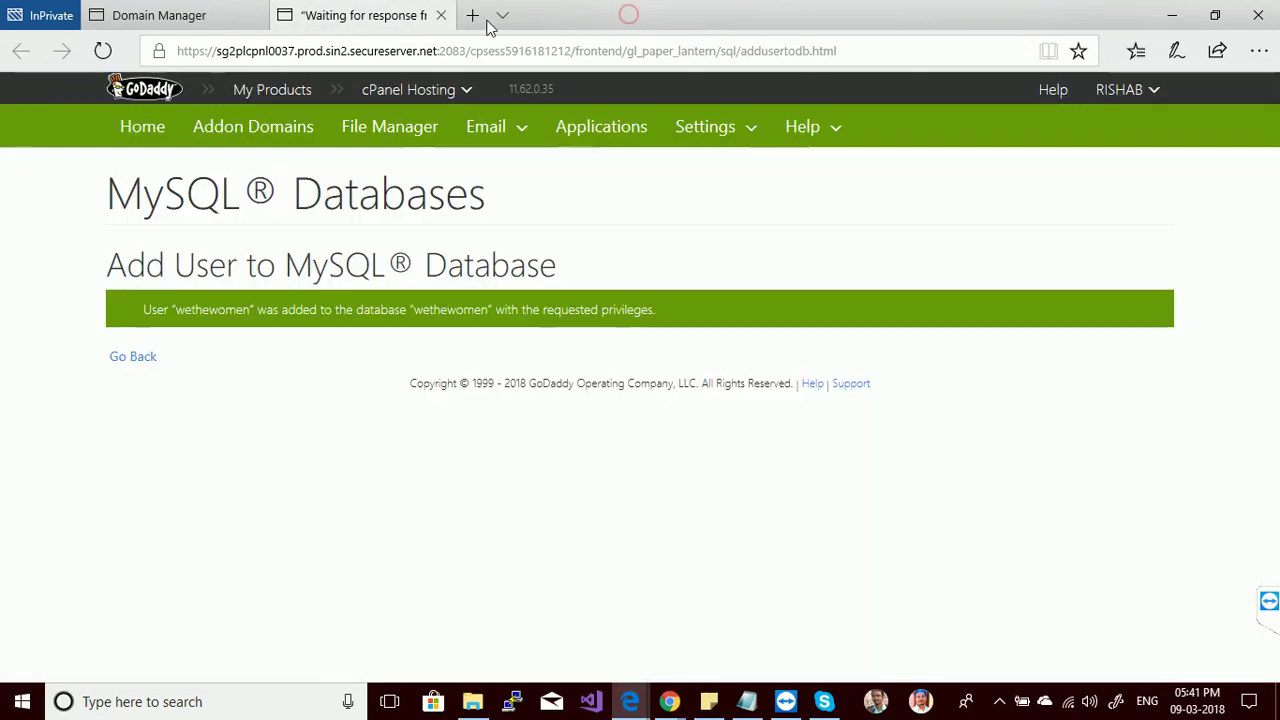
left_click(439, 16)
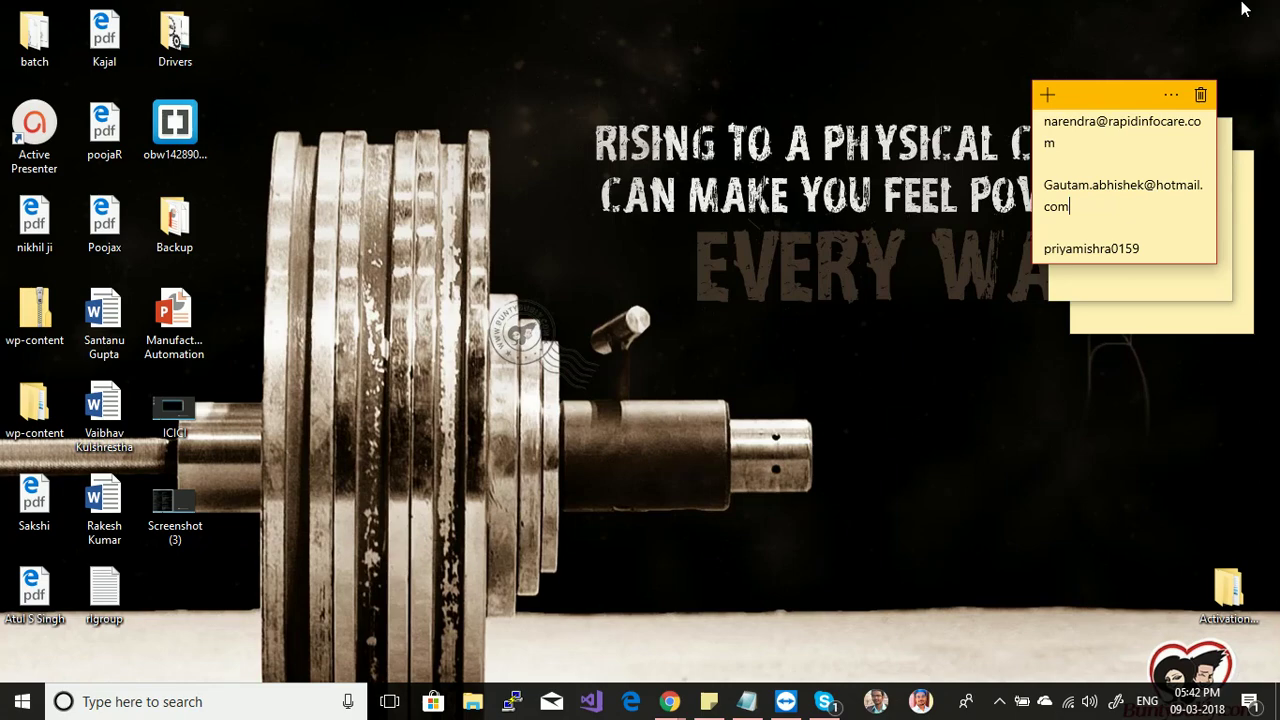
key("alt+Tab")
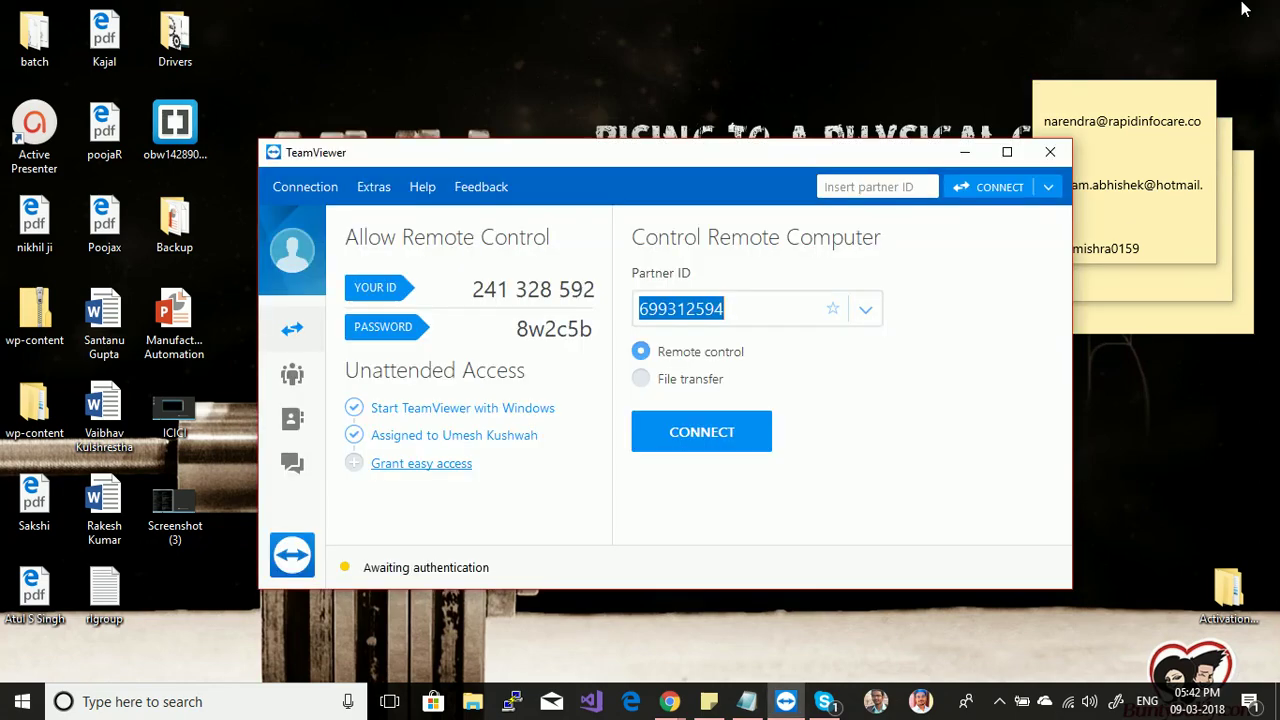